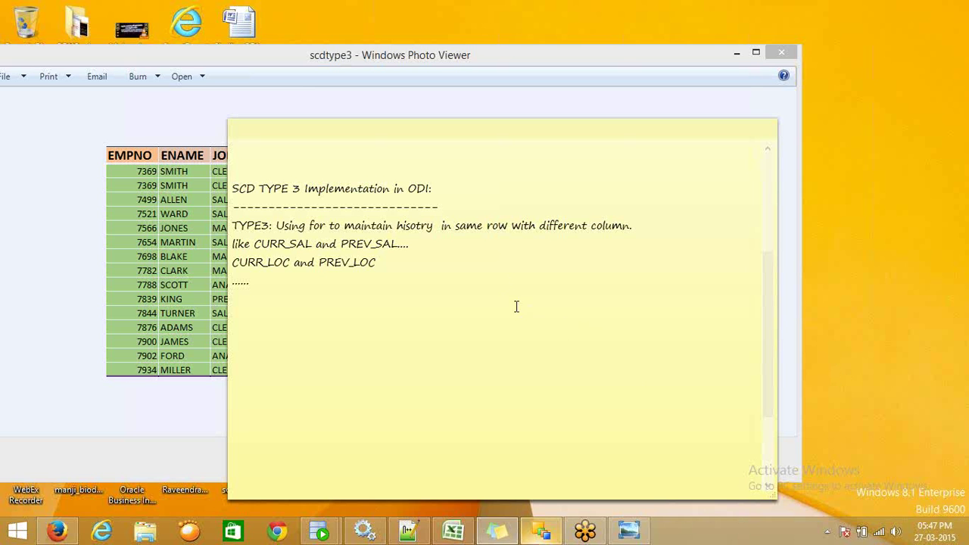
# Review the SCD Type 3 notes, then bring the scdtype3 sample table image to the front
pyautogui.click(443, 277)
pyautogui.moveTo(234, 189); pyautogui.dragTo(368, 281)
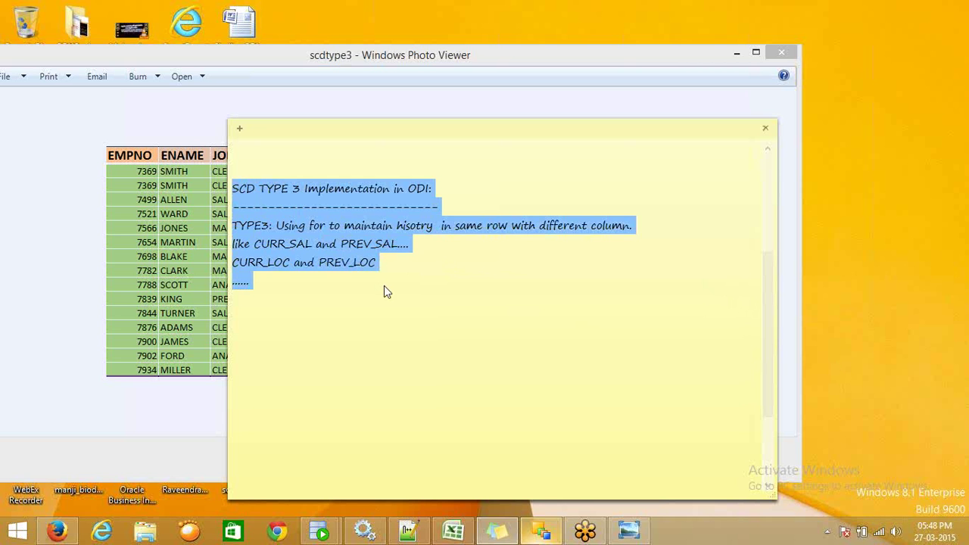
pyautogui.click(181, 254)
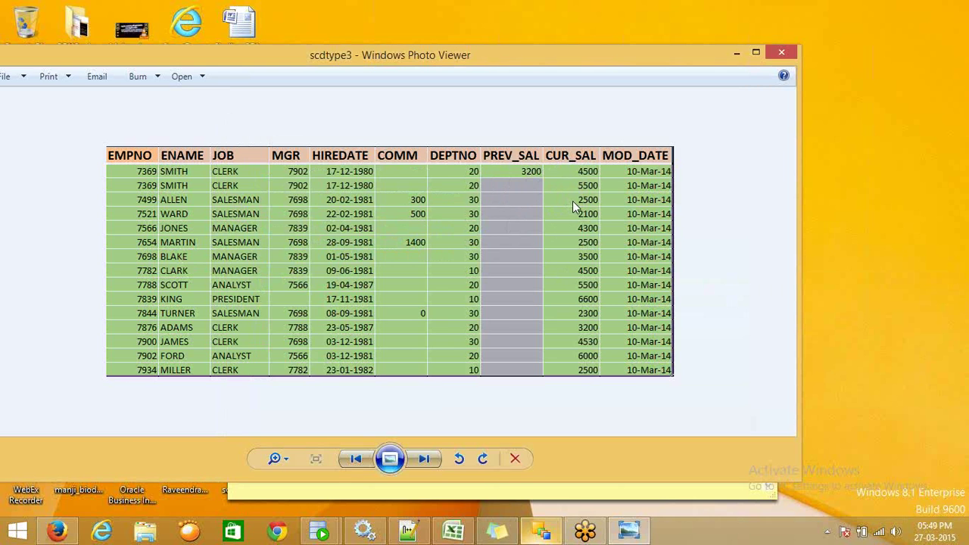
pyautogui.click(787, 32)
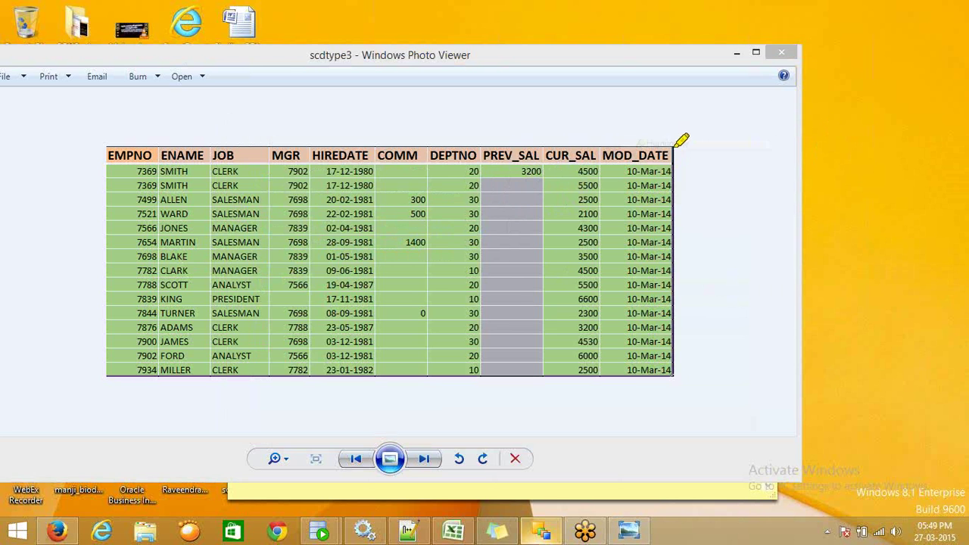
pyautogui.moveTo(574, 186)
pyautogui.mouseDown()
pyautogui.moveTo(528, 181)
pyautogui.moveTo(528, 201)
pyautogui.moveTo(522, 180)
pyautogui.moveTo(542, 169)
pyautogui.mouseUp()
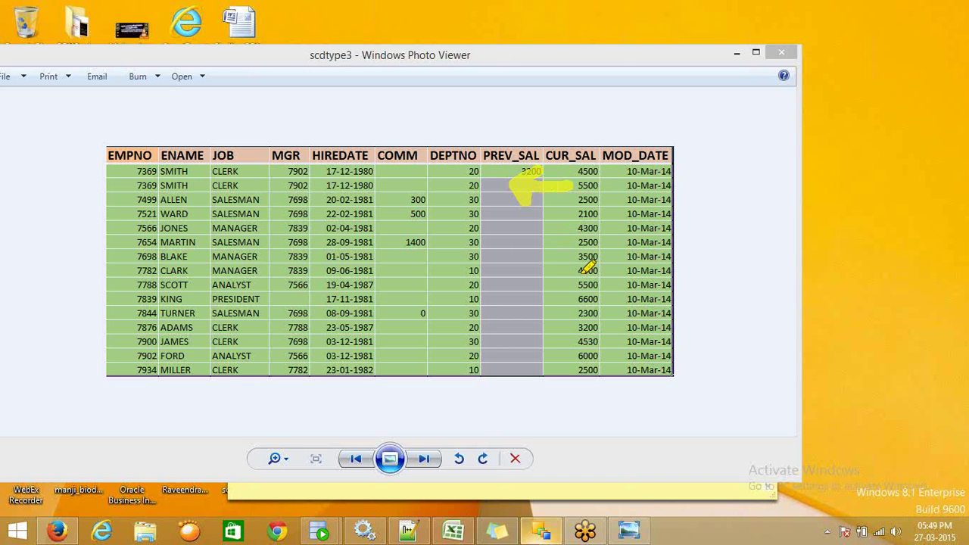
pyautogui.moveTo(590, 274)
pyautogui.mouseDown()
pyautogui.moveTo(525, 275)
pyautogui.moveTo(544, 249)
pyautogui.mouseUp()
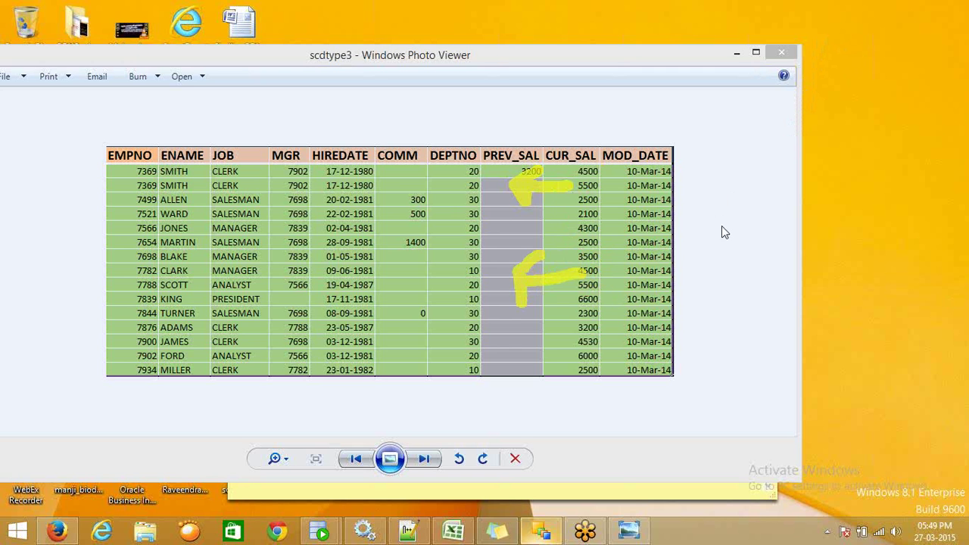
pyautogui.click(726, 189)
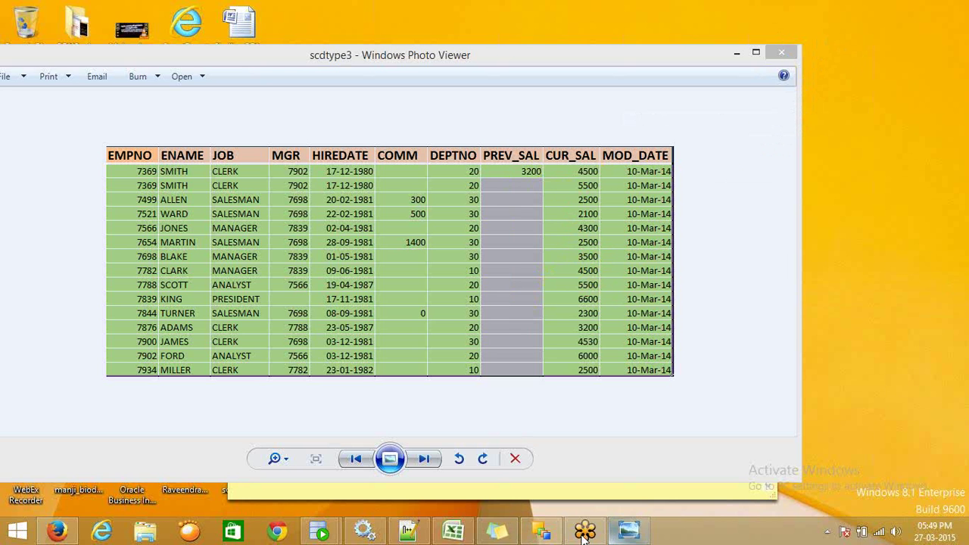
# Switch to Oracle SQL Developer and run the CREATE TABLE SCDTYPE3 statement, with PREV_SAL and CURR_SAL columns, on the TDEV connection
pyautogui.moveTo(321, 530)
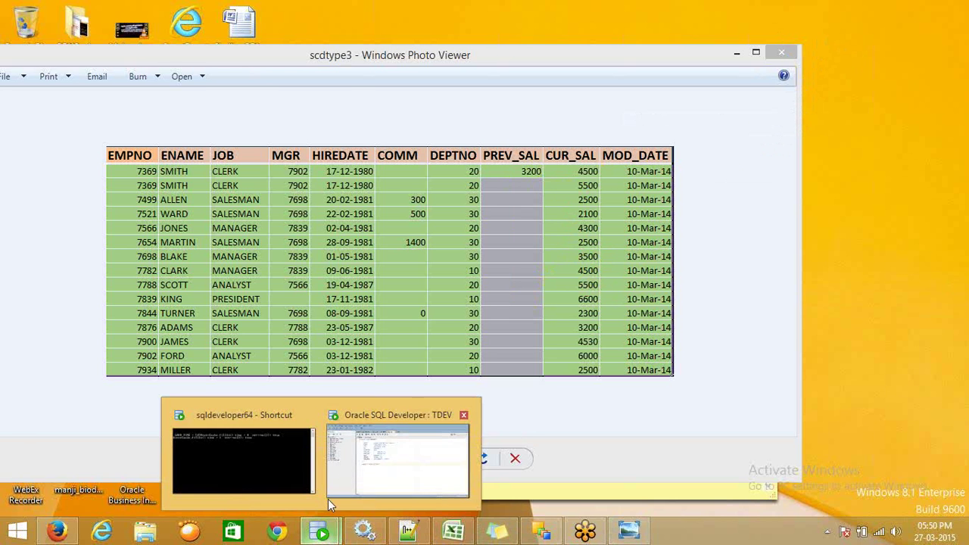
pyautogui.click(358, 470)
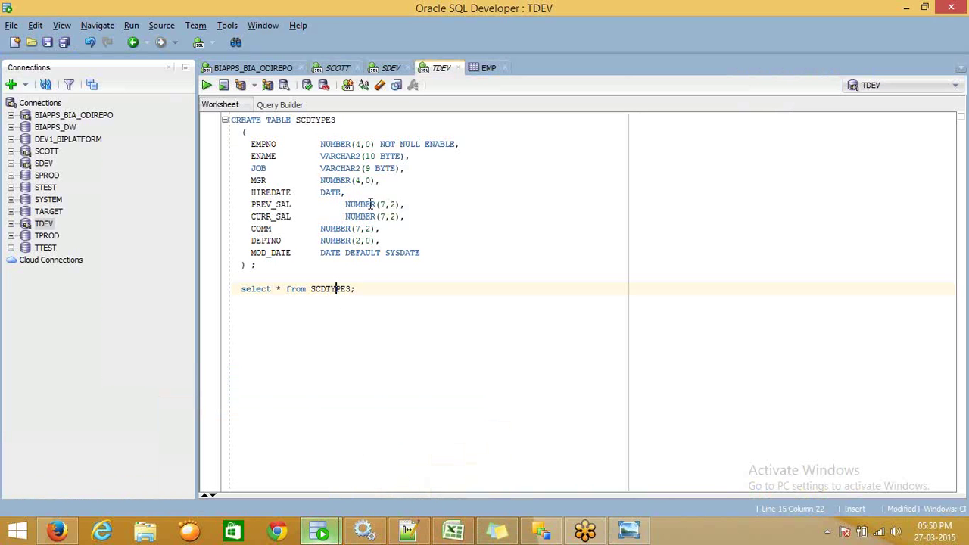
pyautogui.click(286, 269)
pyautogui.moveTo(286, 269); pyautogui.dragTo(232, 121)
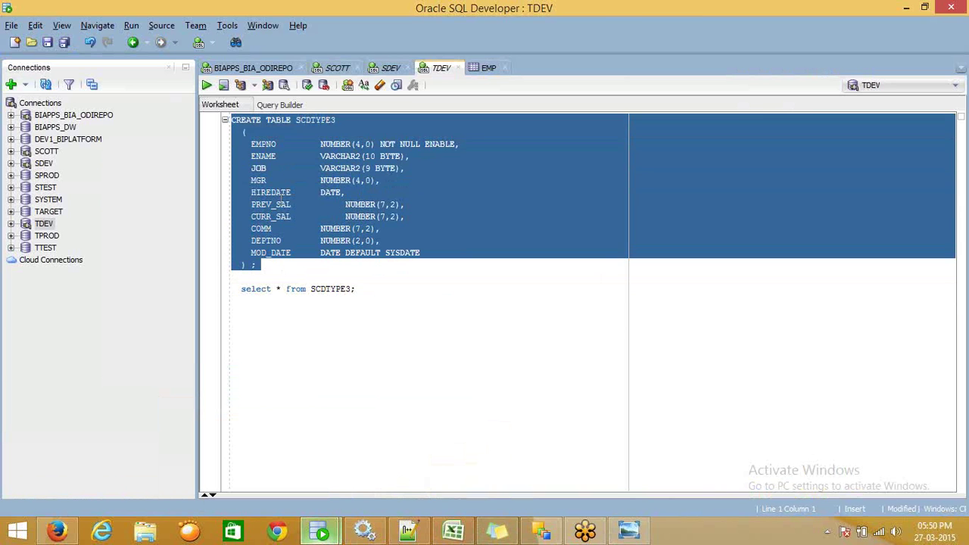
pyautogui.doubleClick(274, 205)
pyautogui.moveTo(252, 204); pyautogui.dragTo(406, 217)
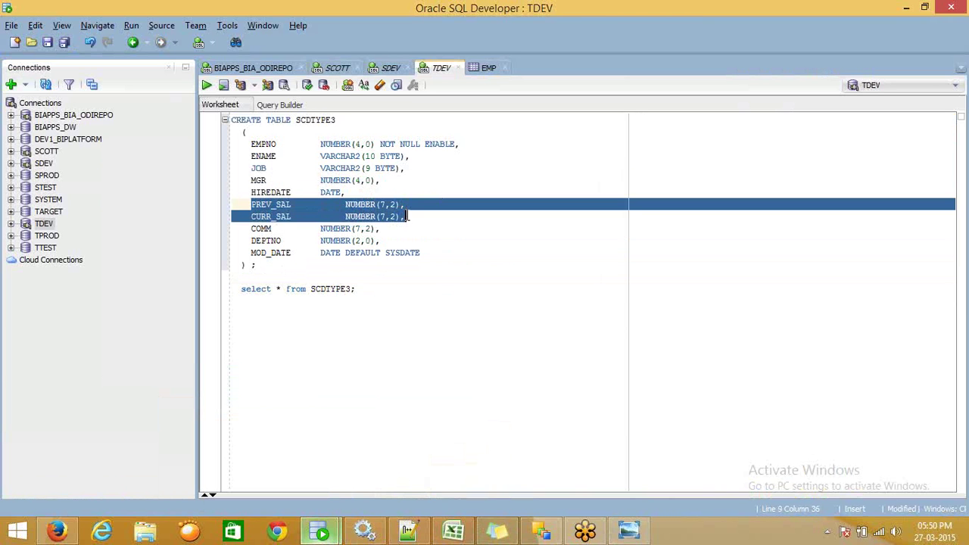
pyautogui.press('Right')
pyautogui.click(331, 240)
pyautogui.hotkey('ctrl', 'Return')
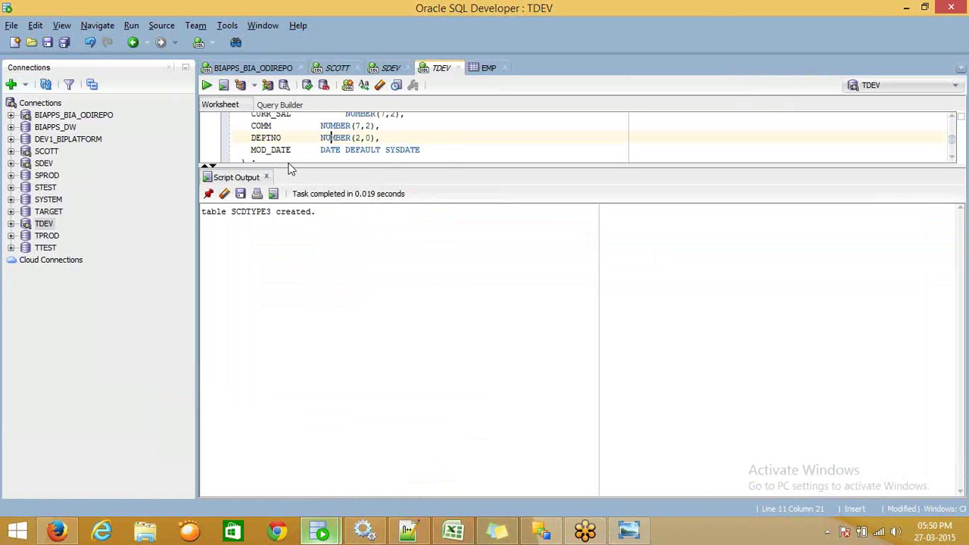
pyautogui.moveTo(287, 163); pyautogui.dragTo(287, 199)
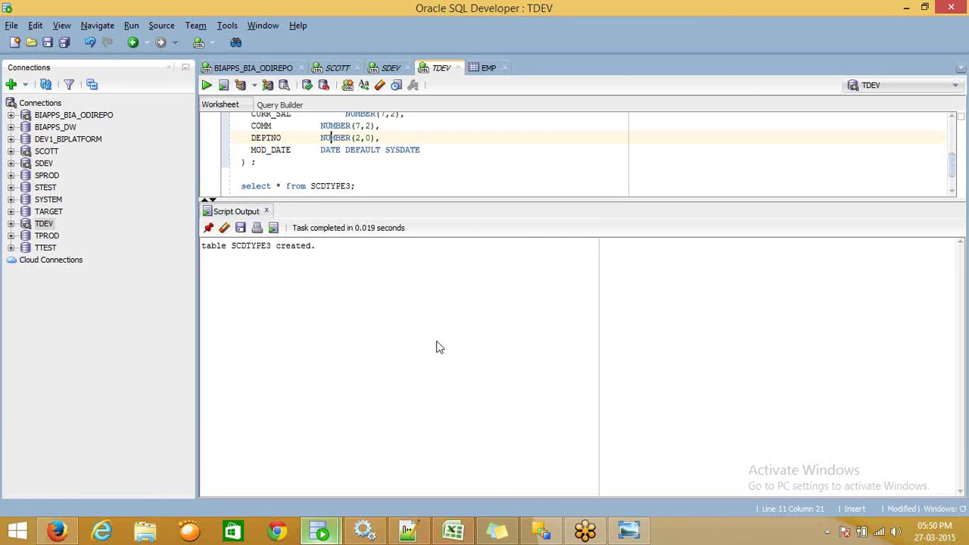
# Switch to Oracle Data Integrator and selectively reverse-engineer only the new SCDTYPE3 table into the T_ORACLE_MDL model
pyautogui.moveTo(544, 528)
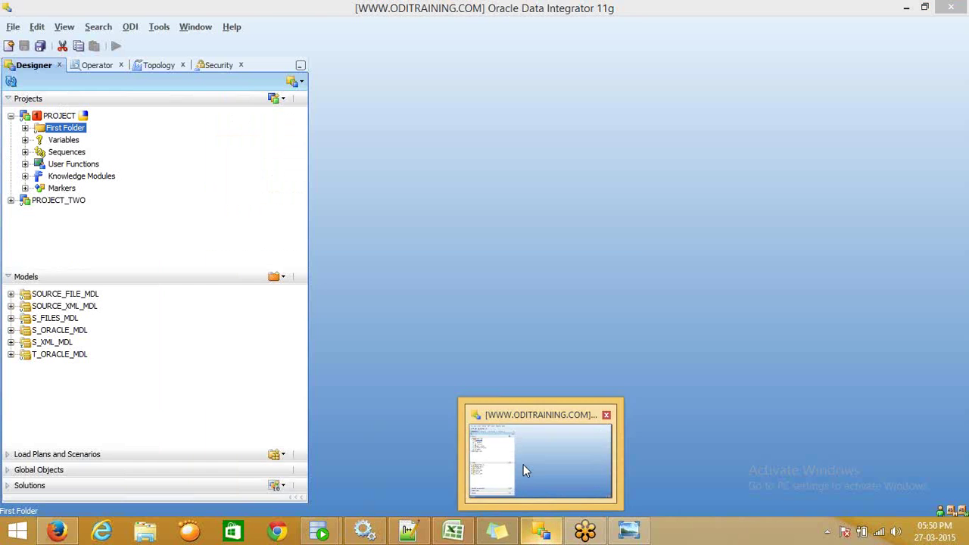
pyautogui.click(523, 464)
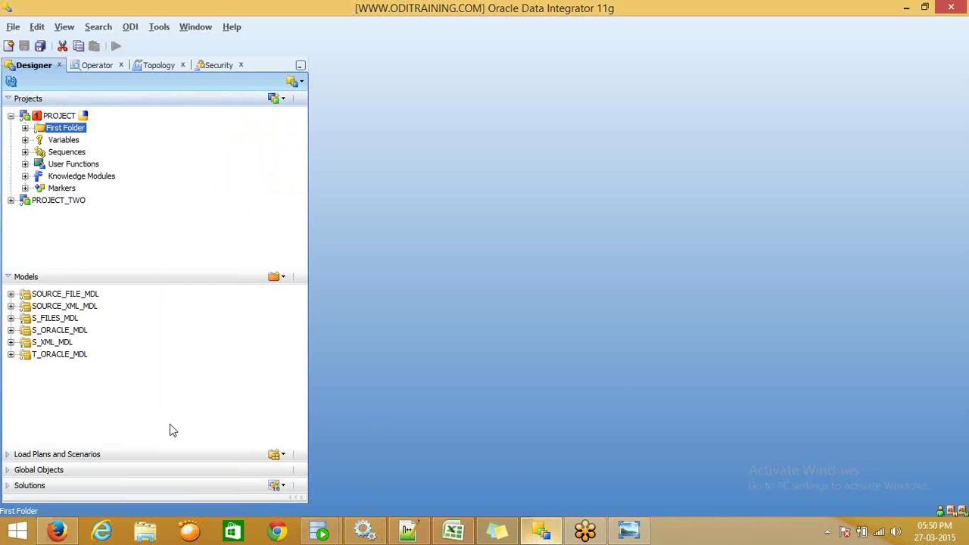
pyautogui.doubleClick(65, 361)
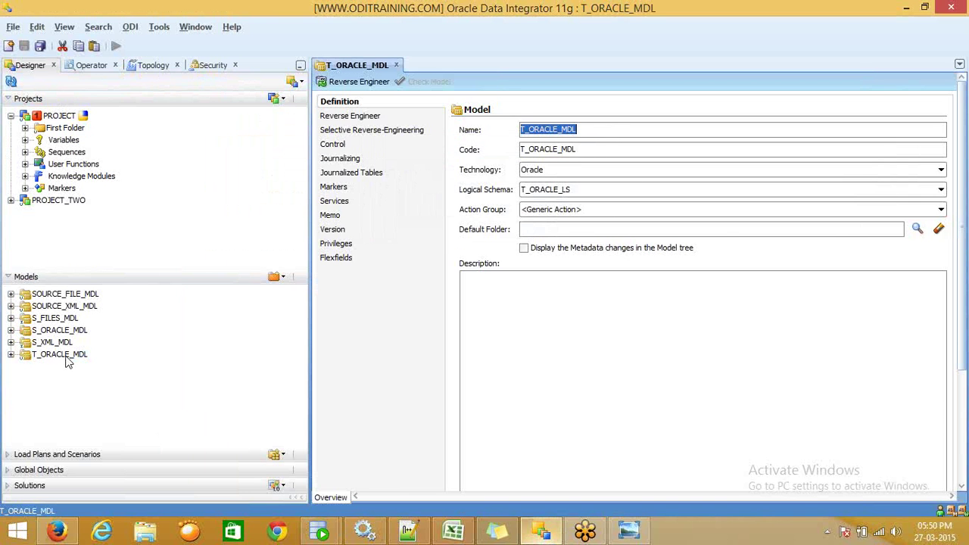
pyautogui.click(377, 130)
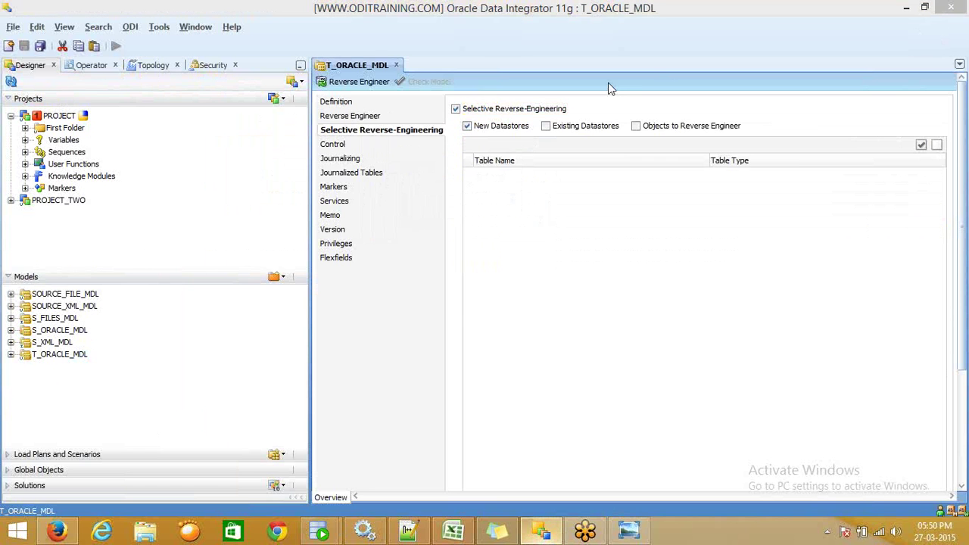
pyautogui.click(666, 128)
pyautogui.click(936, 144)
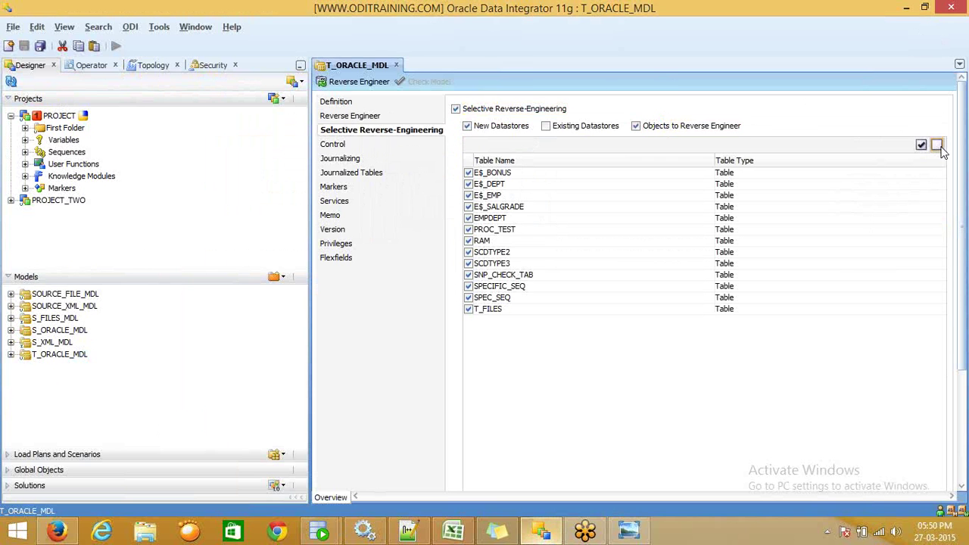
pyautogui.click(468, 264)
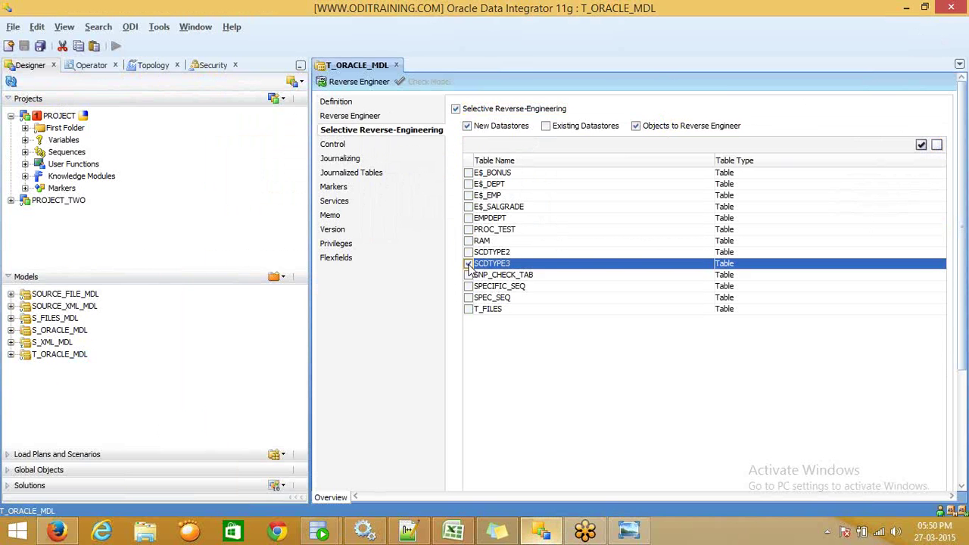
pyautogui.click(353, 85)
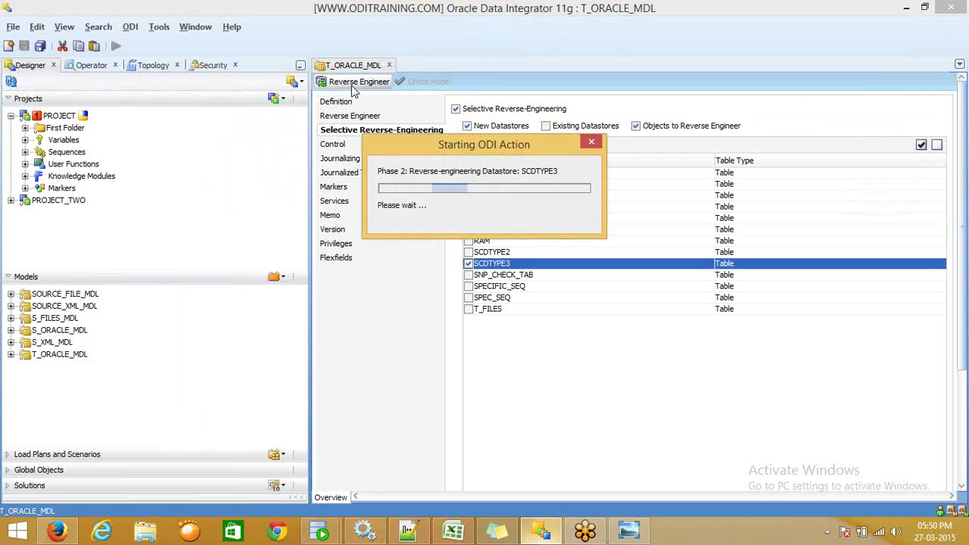
# Locate the SCDTYPE3 datastore under the T_ORACLE_MDL model and close the model editor
pyautogui.click(11, 355)
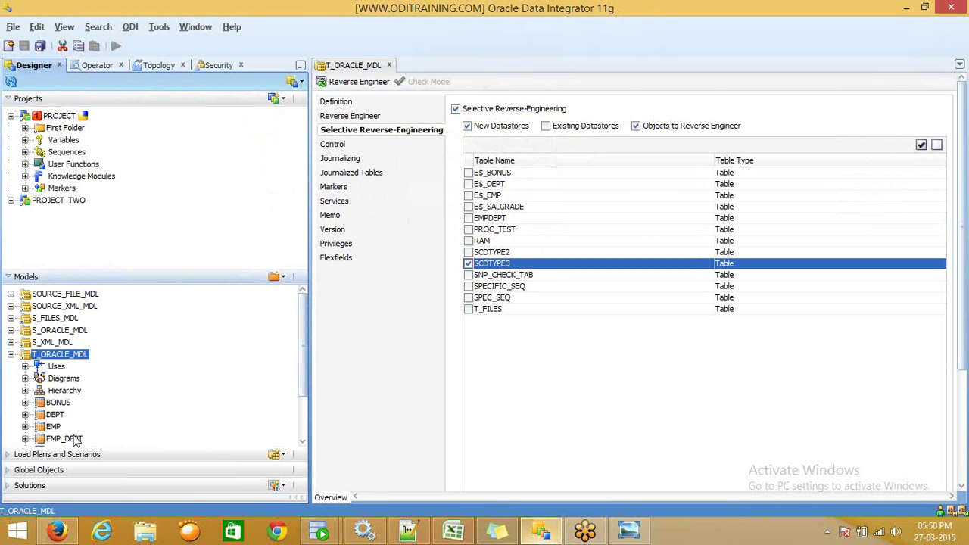
pyautogui.click(74, 440)
pyautogui.press('Down')
pyautogui.press('Down')
pyautogui.press('Down')
pyautogui.press('Down')
pyautogui.press('Down')
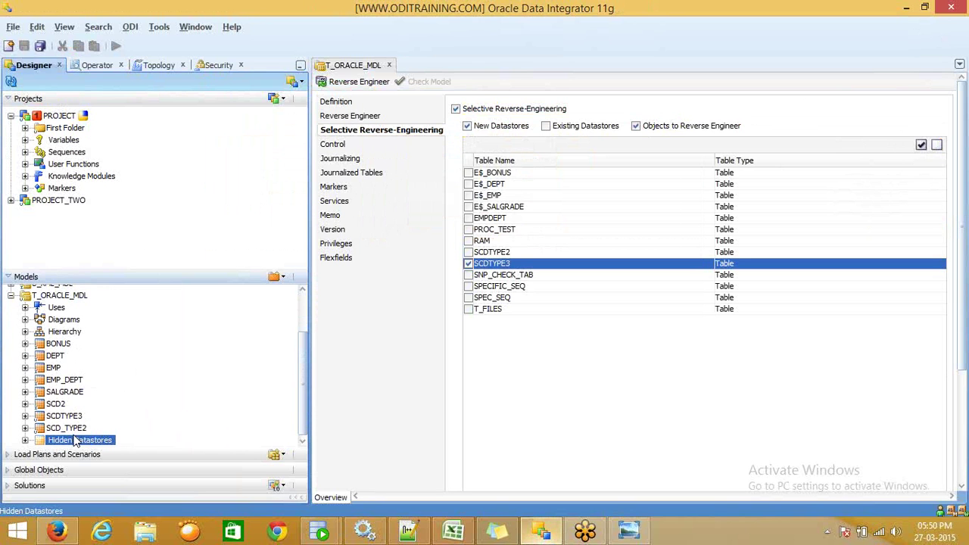
pyautogui.press('Up')
pyautogui.click(62, 417)
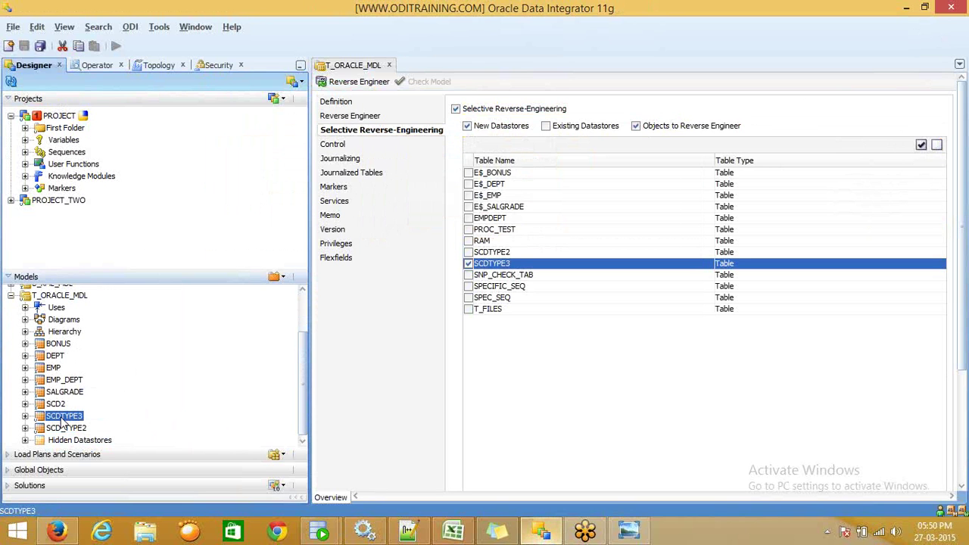
pyautogui.click(388, 65)
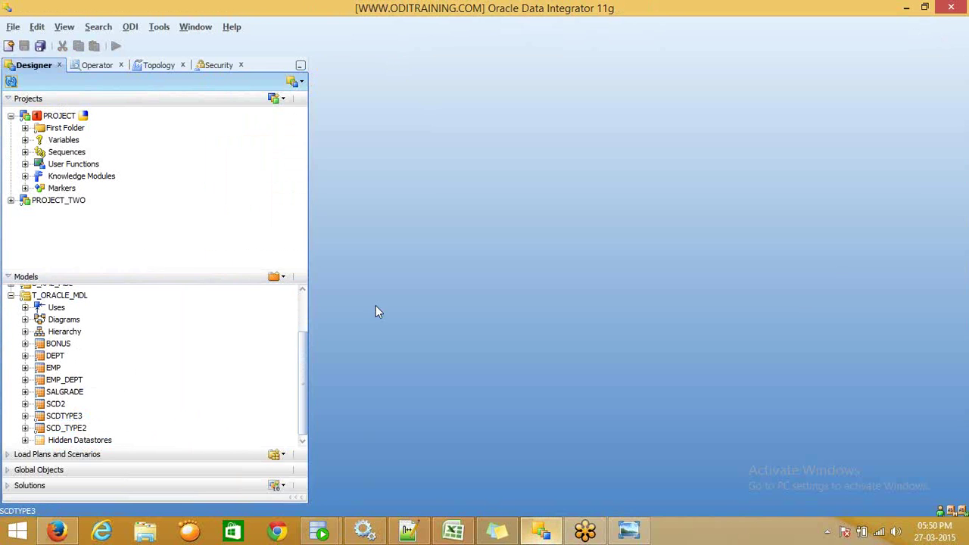
# Start generating an inbound interface for the SCDTYPE3 datastore and name it SCD_TYPE3_EXAMPLE
pyautogui.click(64, 419)
pyautogui.rightClick(64, 421)
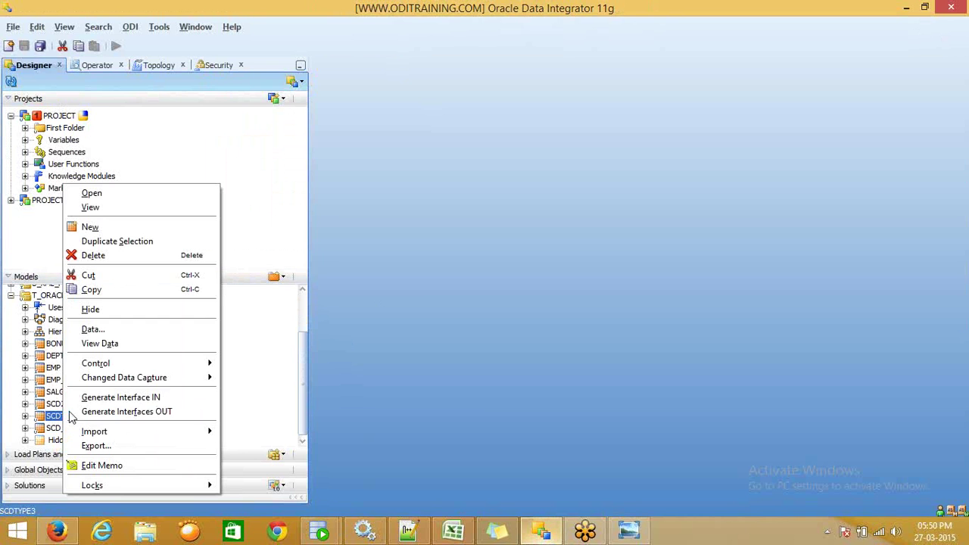
pyautogui.click(160, 396)
pyautogui.click(458, 218)
pyautogui.tripleClick(458, 216)
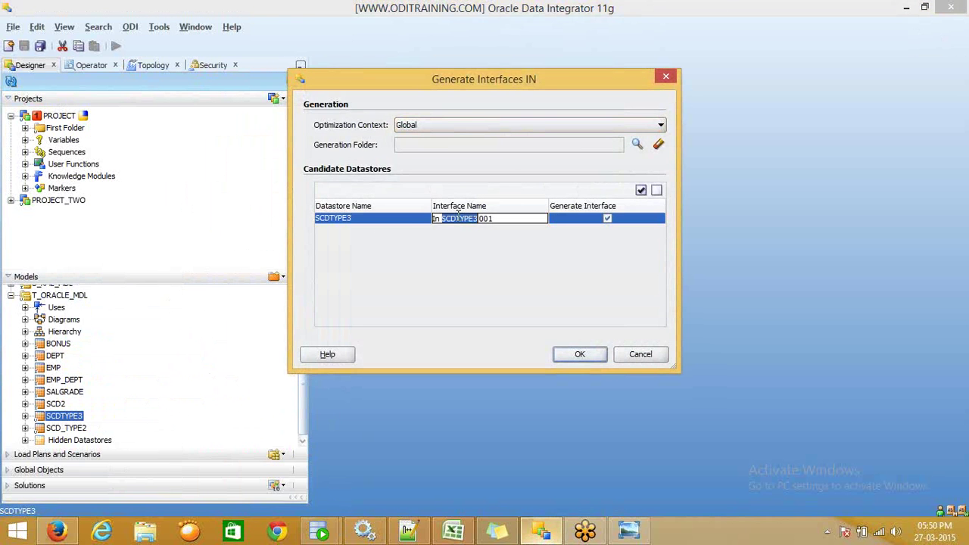
pyautogui.write('SCD_TYPE')
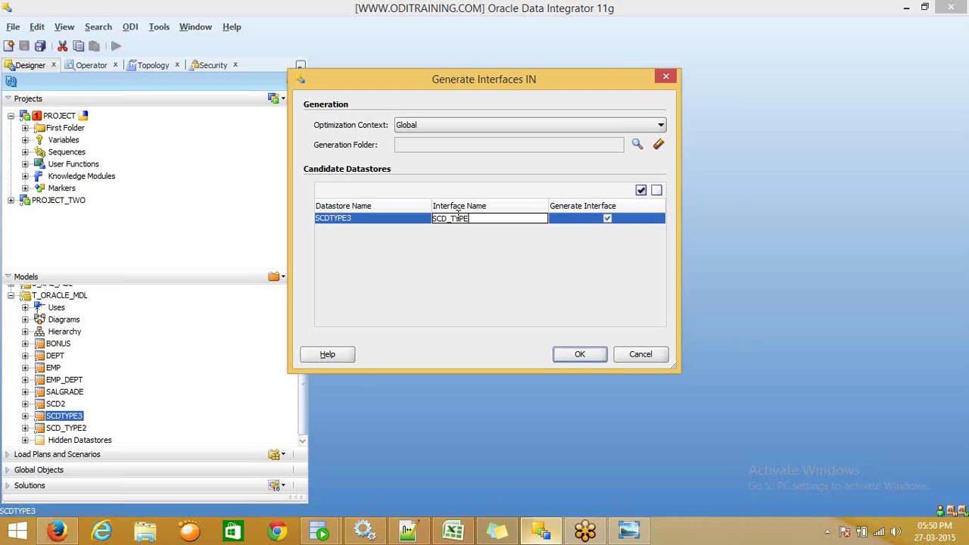
pyautogui.write('3_EXAMPLE')
# Set the generation folder to First Folder in PROJECT, generate the interface, and lock the object
pyautogui.click(637, 144)
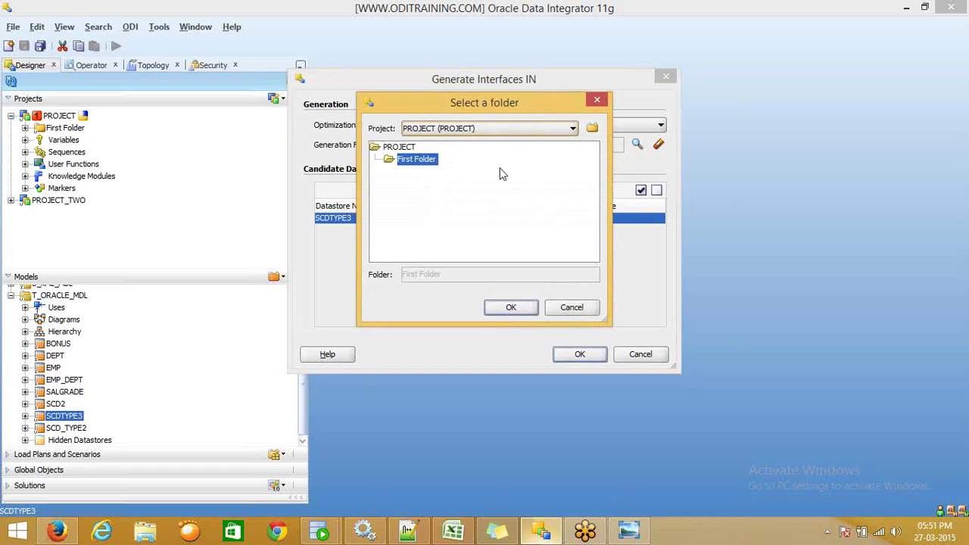
pyautogui.click(513, 312)
pyautogui.click(421, 225)
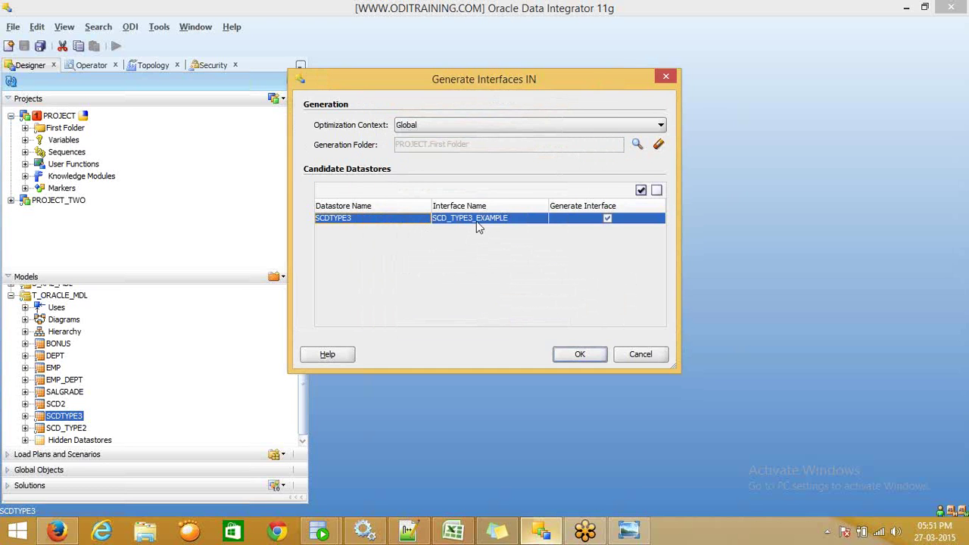
pyautogui.click(575, 355)
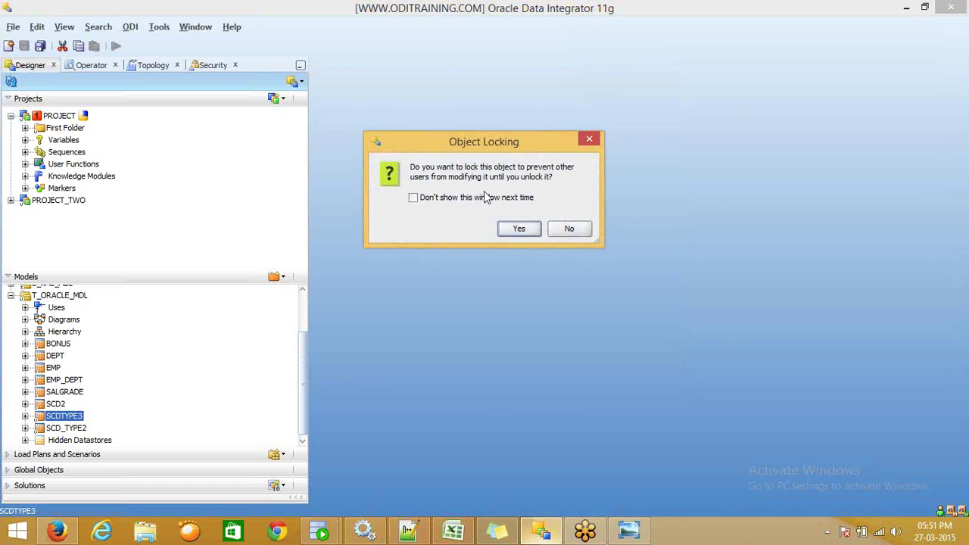
pyautogui.click(519, 227)
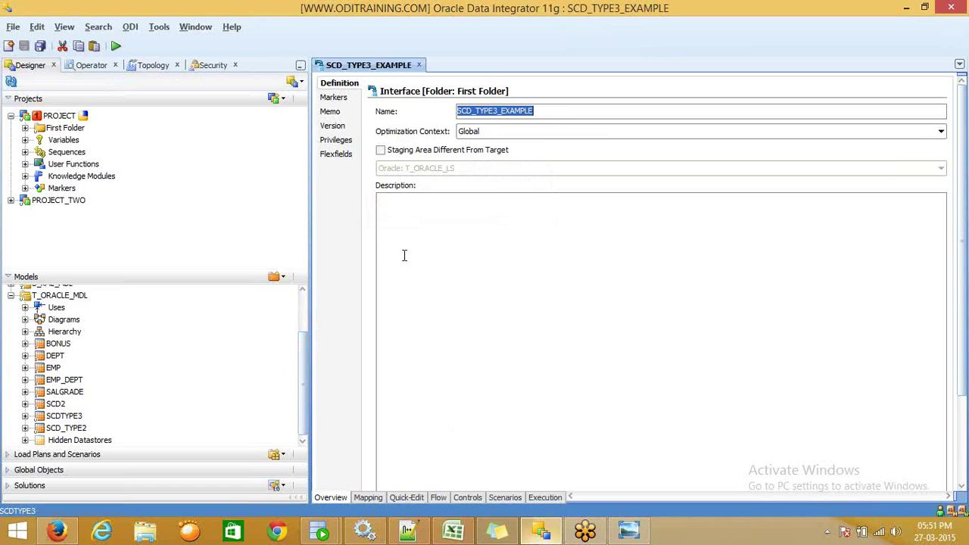
# Add the EMP datastore from S_ORACLE_MDL as the interface's mapping source with automatic column mapping, and widen the target's Mapping column
pyautogui.click(376, 499)
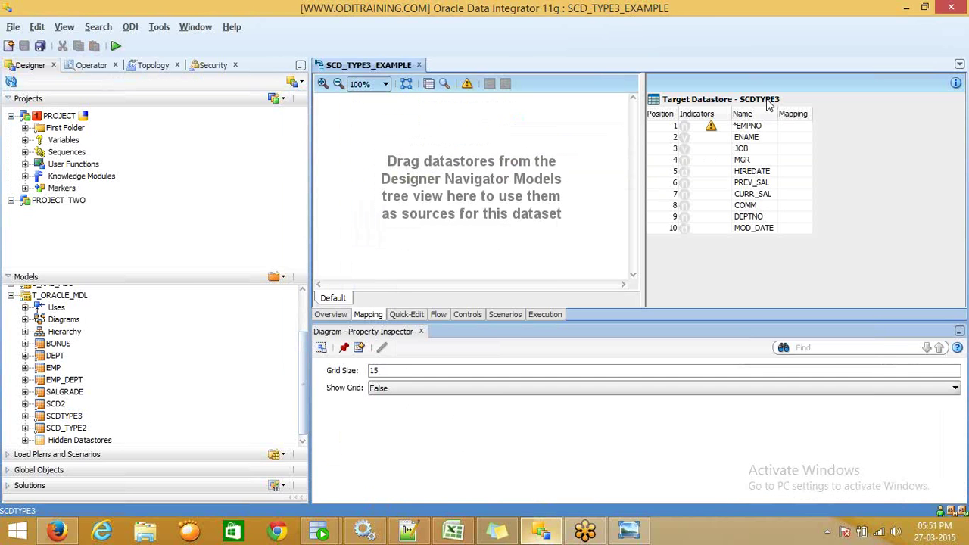
pyautogui.scroll(2, 264, 323)
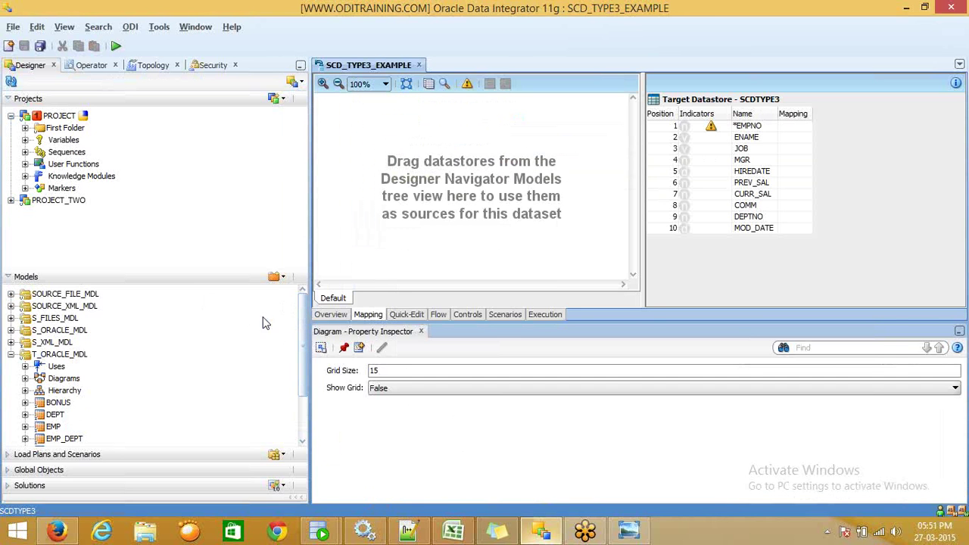
pyautogui.click(11, 331)
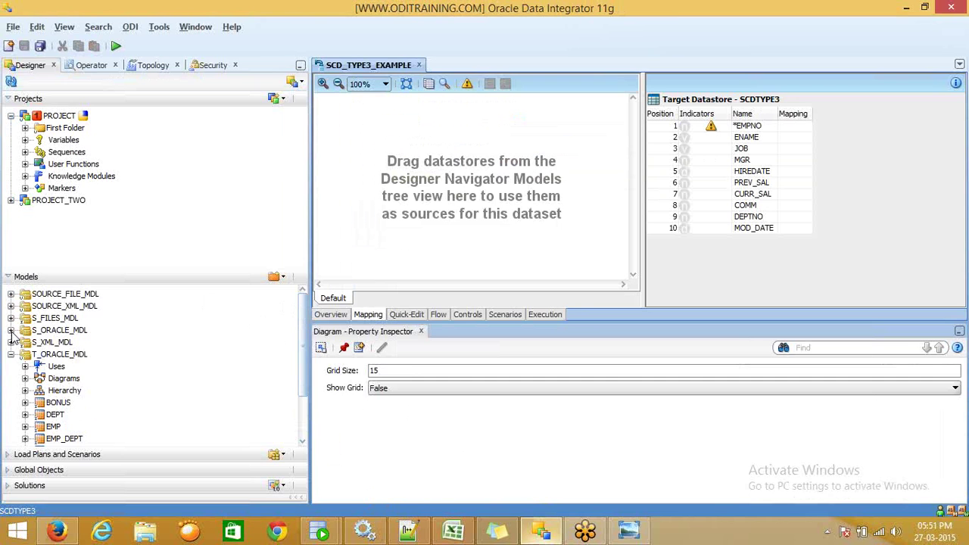
pyautogui.moveTo(52, 403); pyautogui.dragTo(394, 193)
pyautogui.click(517, 231)
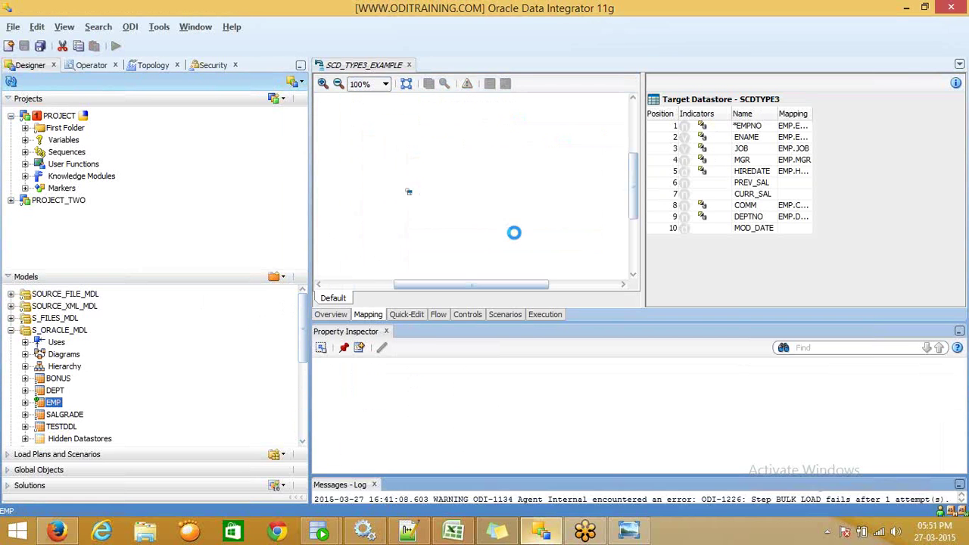
pyautogui.moveTo(812, 110); pyautogui.dragTo(899, 100)
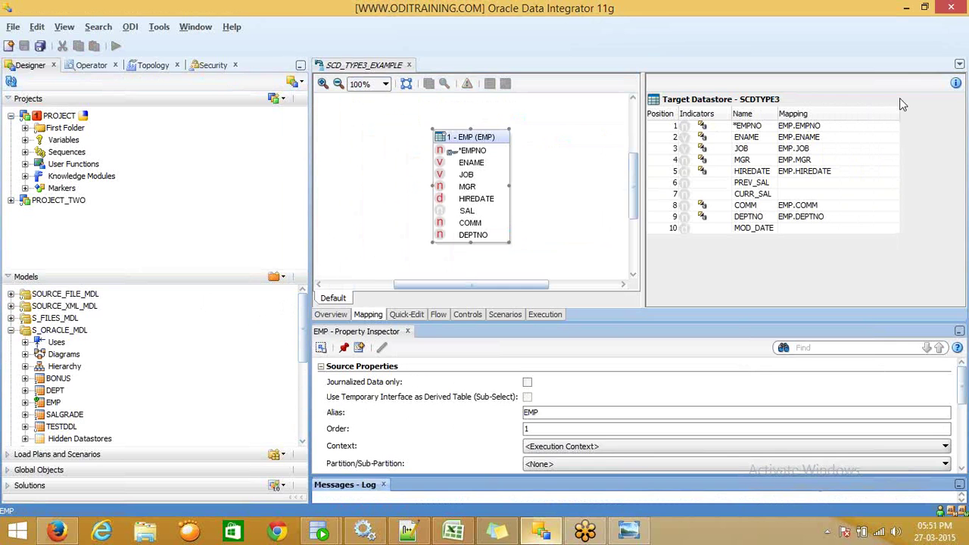
# Map the SAL column of EMP to both PREV_SAL and CURR_SAL in the SCDTYPE3 target datastore
pyautogui.click(806, 185)
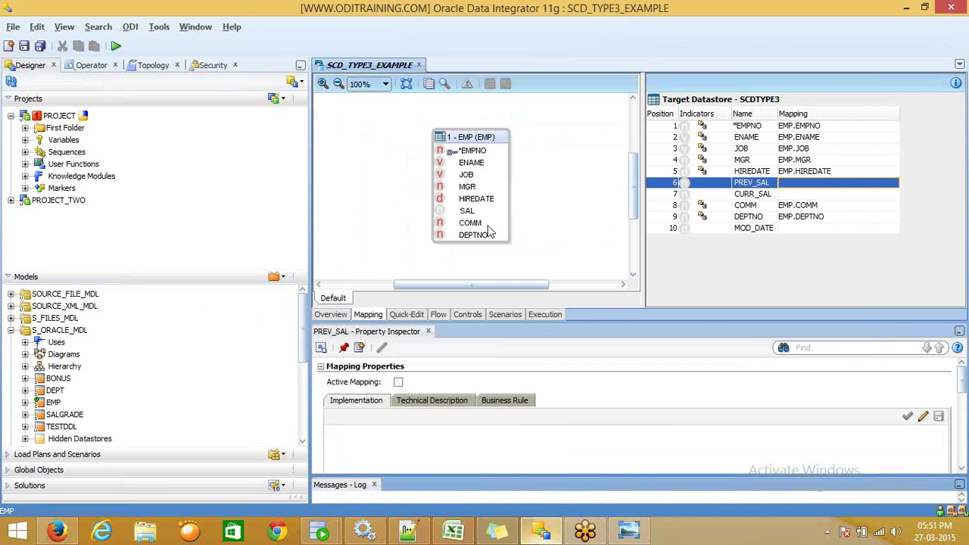
pyautogui.moveTo(467, 212); pyautogui.dragTo(780, 186)
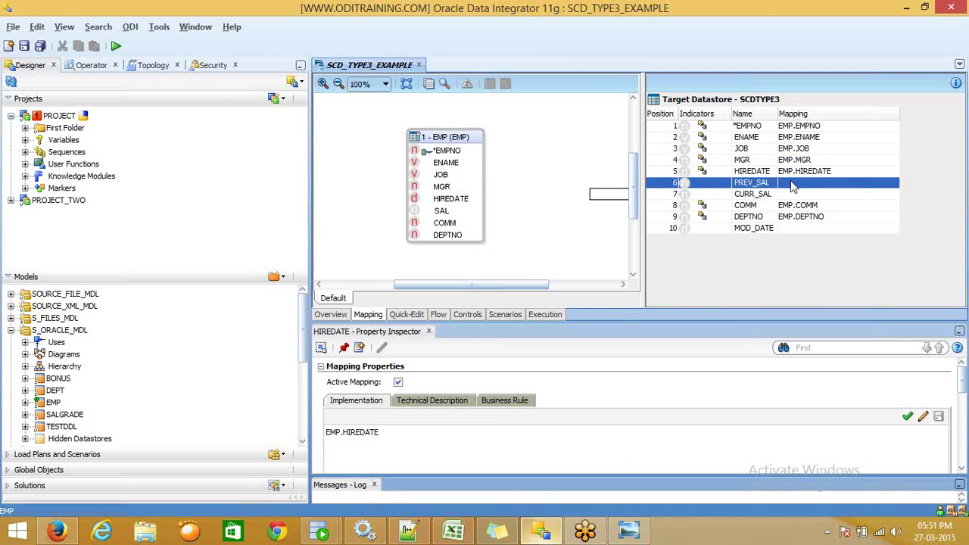
pyautogui.moveTo(444, 216); pyautogui.dragTo(794, 196)
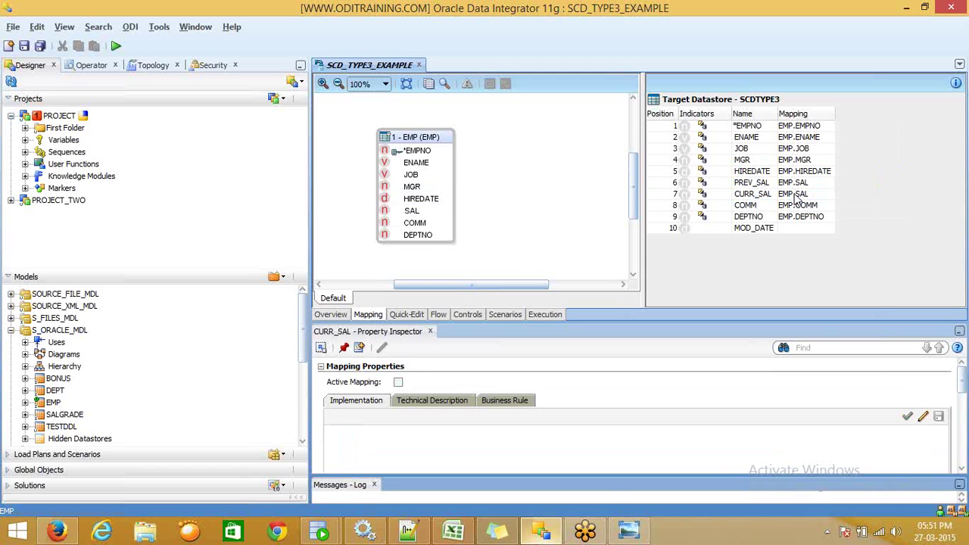
# Set the mapping expression of the MOD_DATE target column to sysdate
pyautogui.click(795, 228)
pyautogui.click(437, 434)
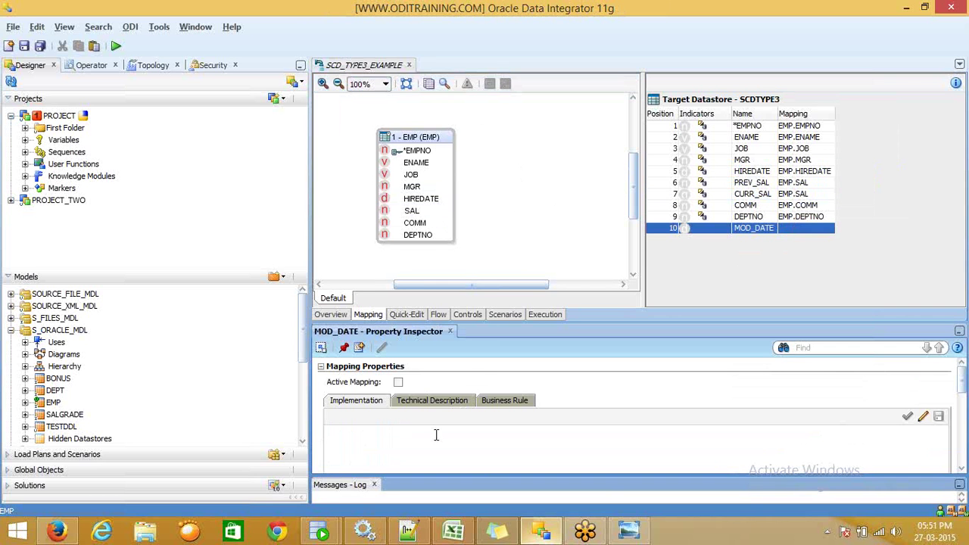
pyautogui.write('sysdate')
pyautogui.click(746, 205)
pyautogui.click(768, 232)
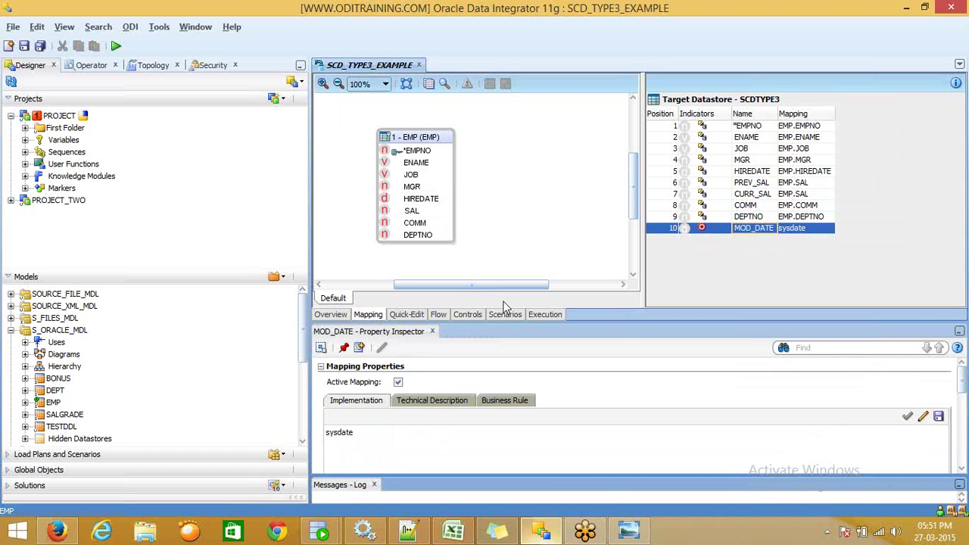
# In the interface's quick-edit mappings, disable both Insert and Update for the PREV_SAL target column
pyautogui.click(407, 315)
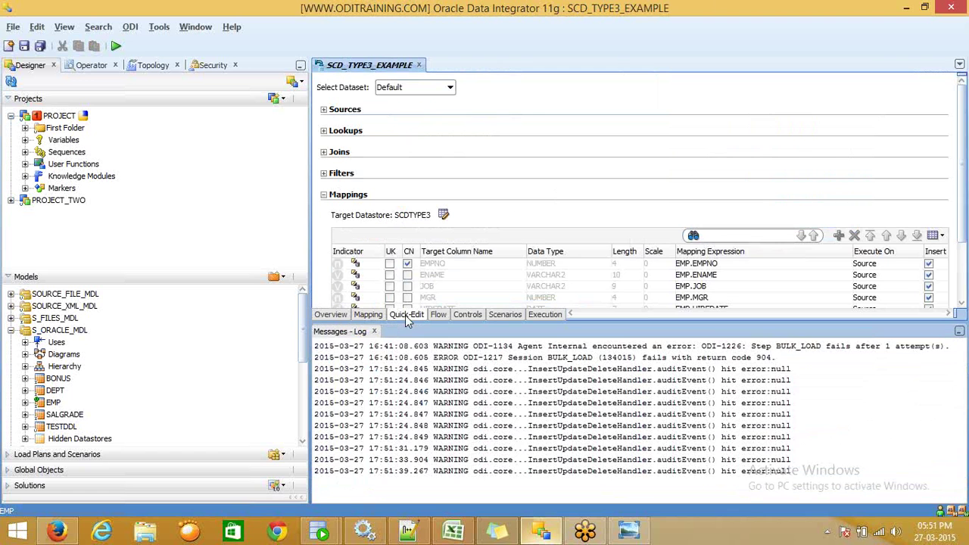
pyautogui.click(379, 331)
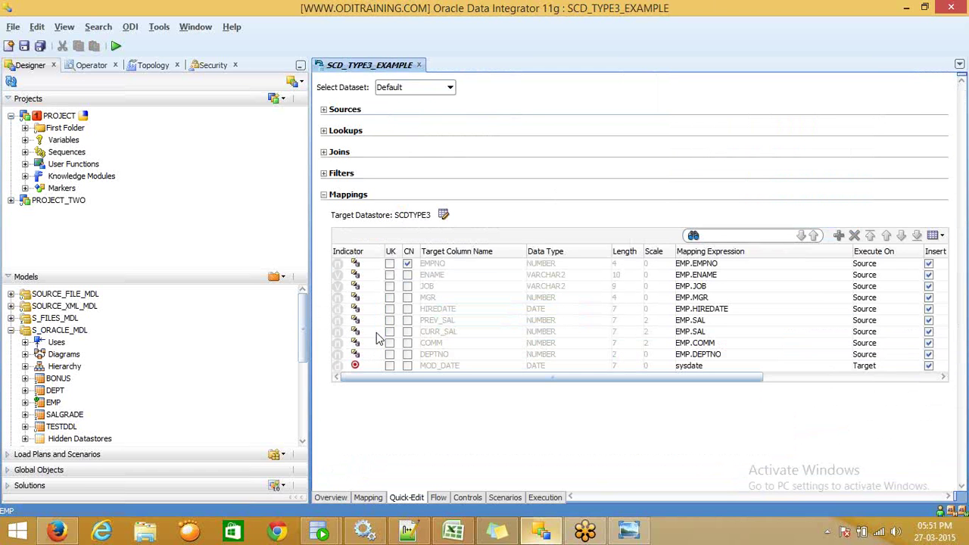
pyautogui.click(434, 321)
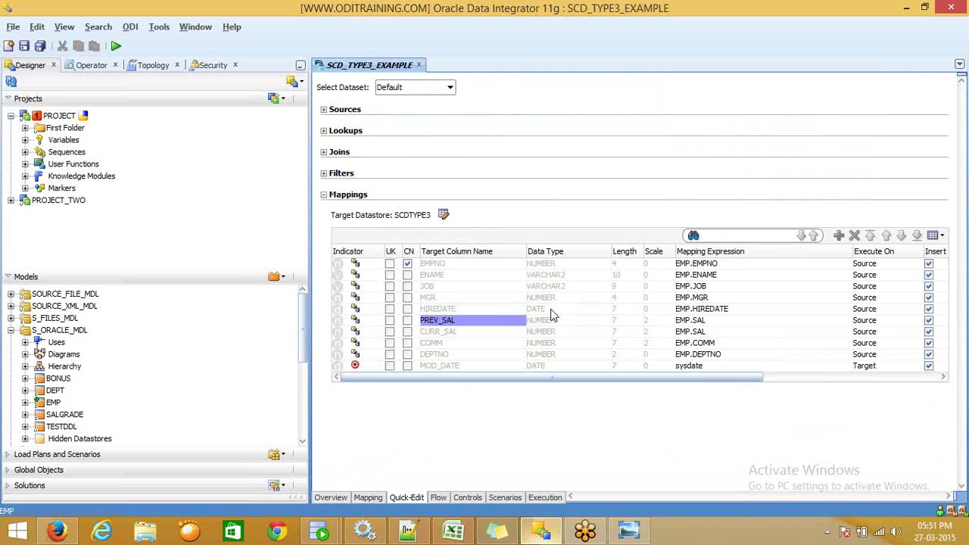
pyautogui.press('Tab')
pyautogui.press('Tab')
pyautogui.press('Tab')
pyautogui.press('Tab')
pyautogui.press('Tab')
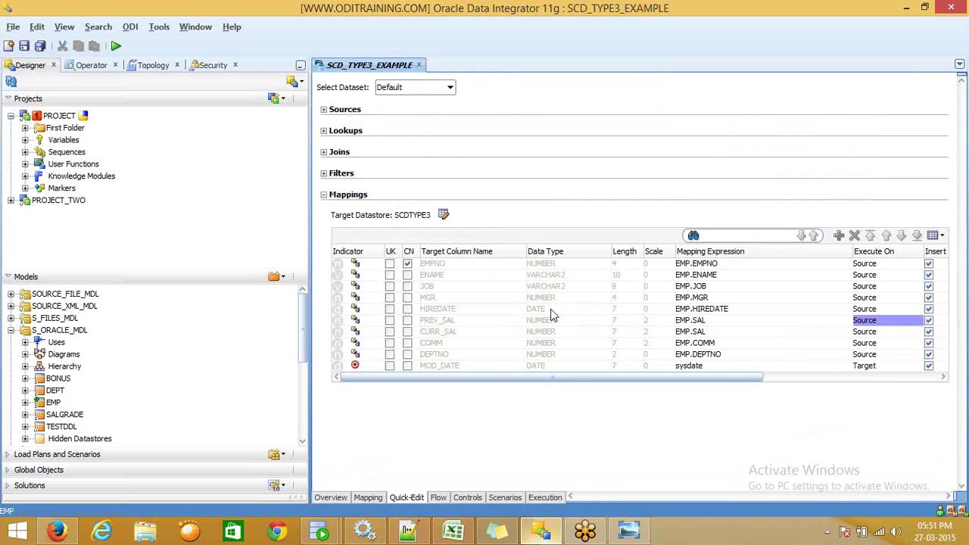
pyautogui.press('Tab')
pyautogui.press('Tab')
pyautogui.press('Tab')
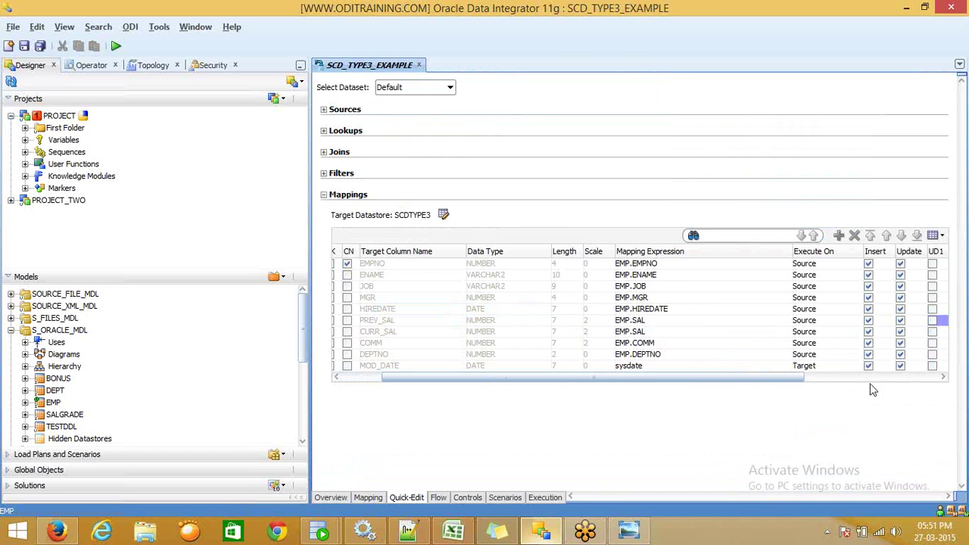
pyautogui.click(870, 324)
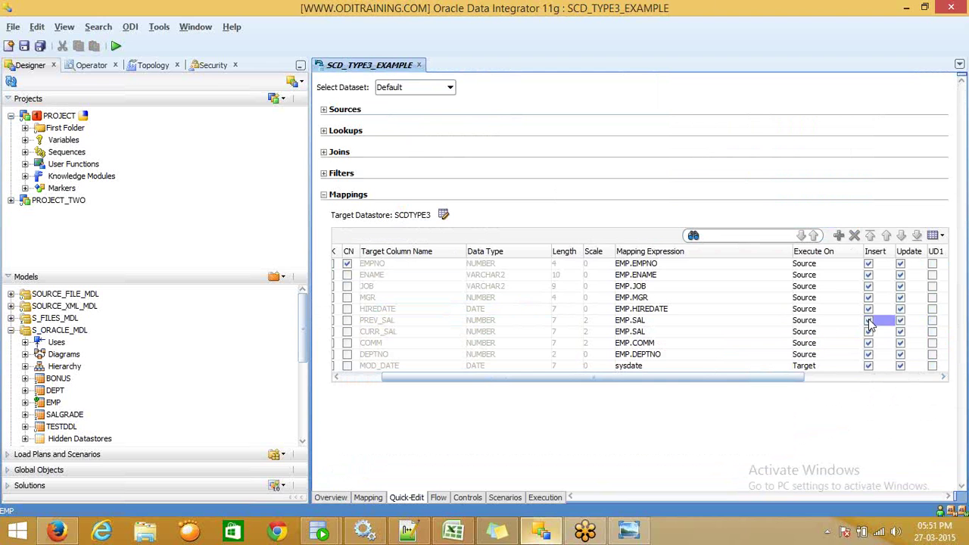
pyautogui.click(901, 324)
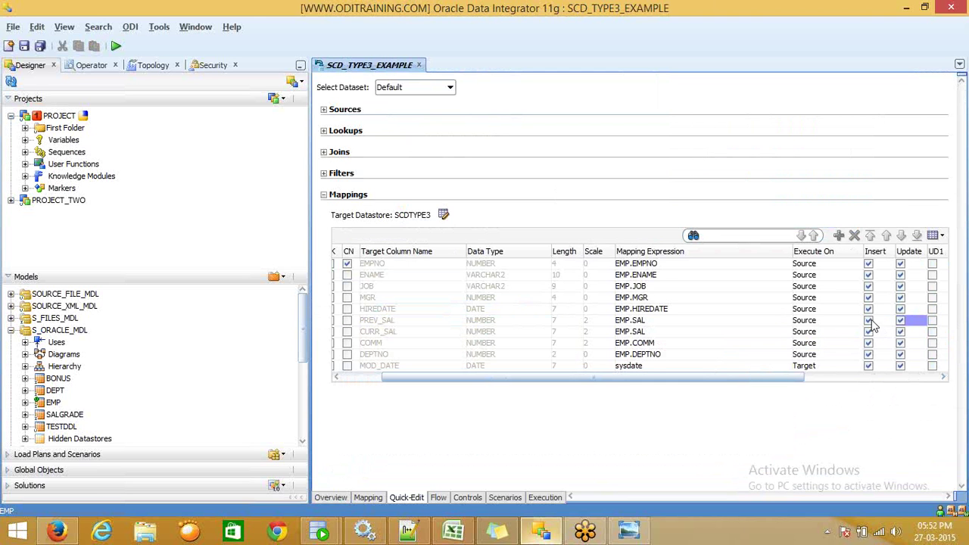
pyautogui.click(871, 324)
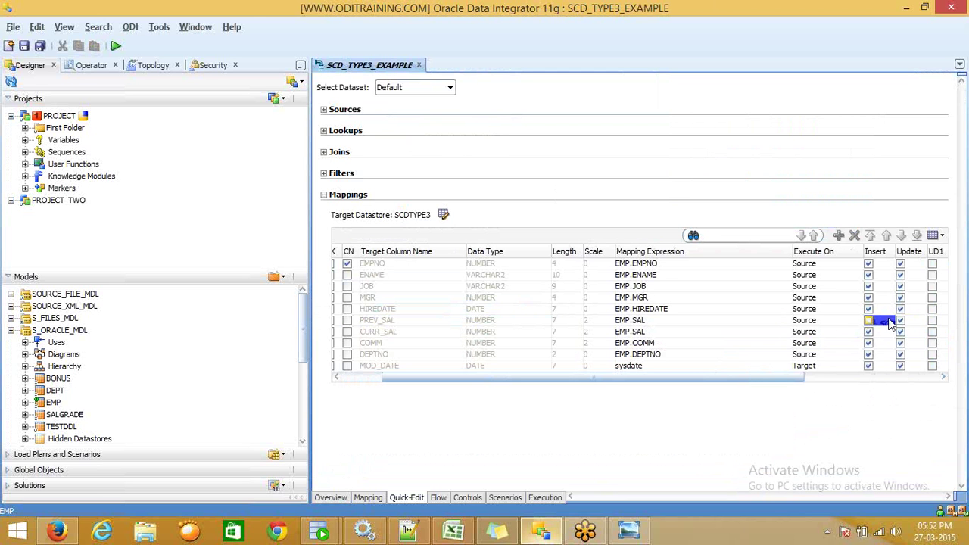
pyautogui.click(869, 323)
pyautogui.click(901, 322)
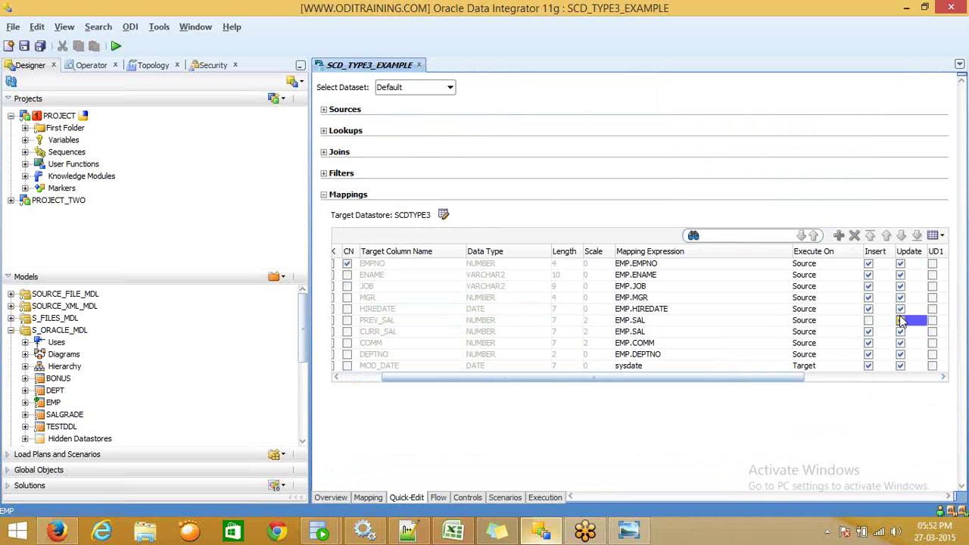
pyautogui.click(900, 321)
# Switch to Windows Photo Viewer, examine the PREV_SAL and CUR_SAL columns in the scdtype3 sample image, and return to Oracle Data Integrator
pyautogui.moveTo(421, 535)
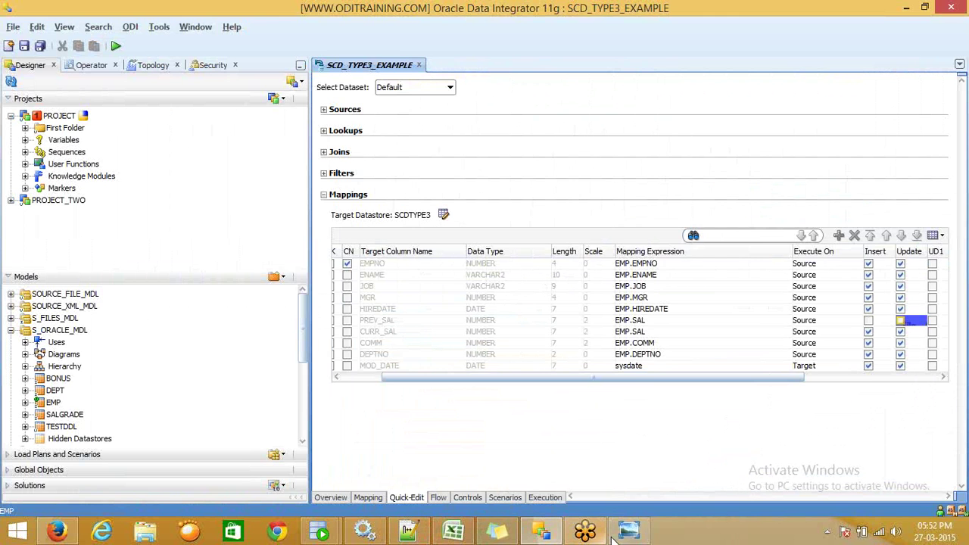
pyautogui.click(583, 535)
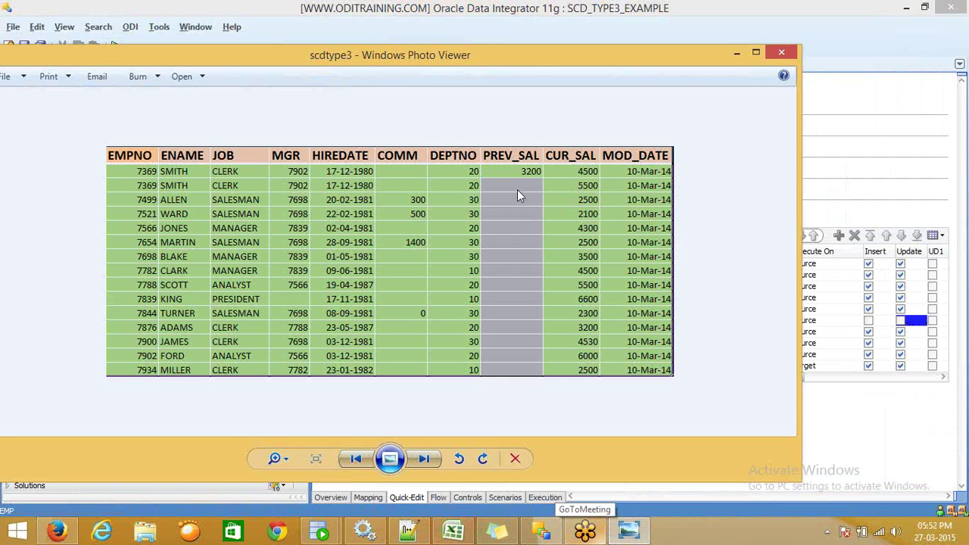
pyautogui.click(845, 327)
# Enable the UD1 flag for the CURR_SAL column and the UD2 flag for the PREV_SAL column
pyautogui.press('Left')
pyautogui.press('Left')
pyautogui.press('Left')
pyautogui.press('Left')
pyautogui.press('Left')
pyautogui.press('Left')
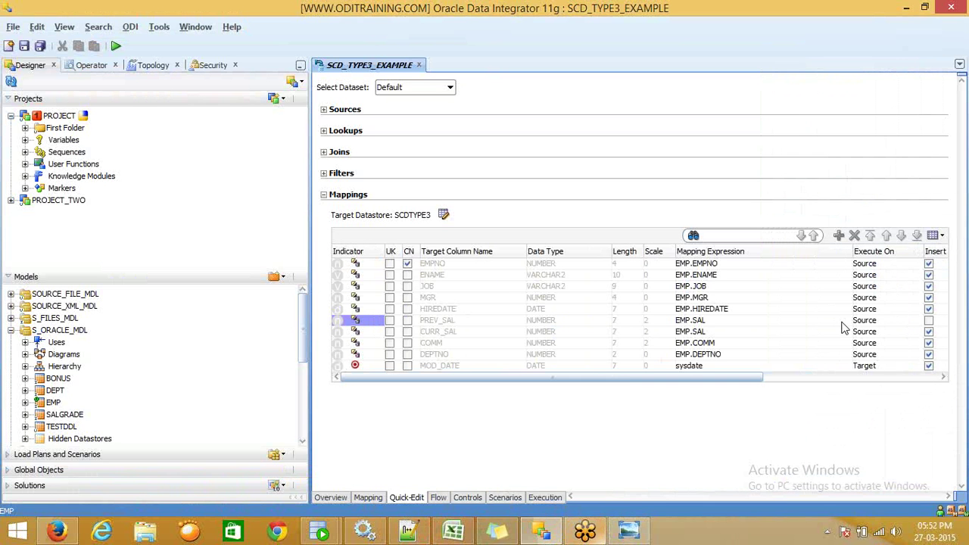
pyautogui.press('Right')
pyautogui.press('Right')
pyautogui.press('Right')
pyautogui.press('Right')
pyautogui.press('Right')
pyautogui.press('Right')
pyautogui.press('Right')
pyautogui.press('Right')
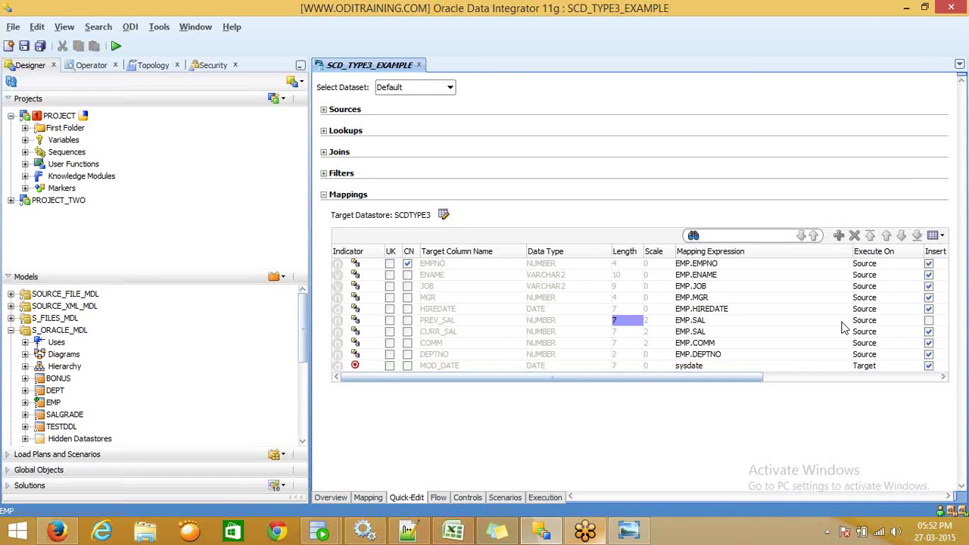
pyautogui.press('Right')
pyautogui.press('Right')
pyautogui.press('Right')
pyautogui.press('Right')
pyautogui.press('Right')
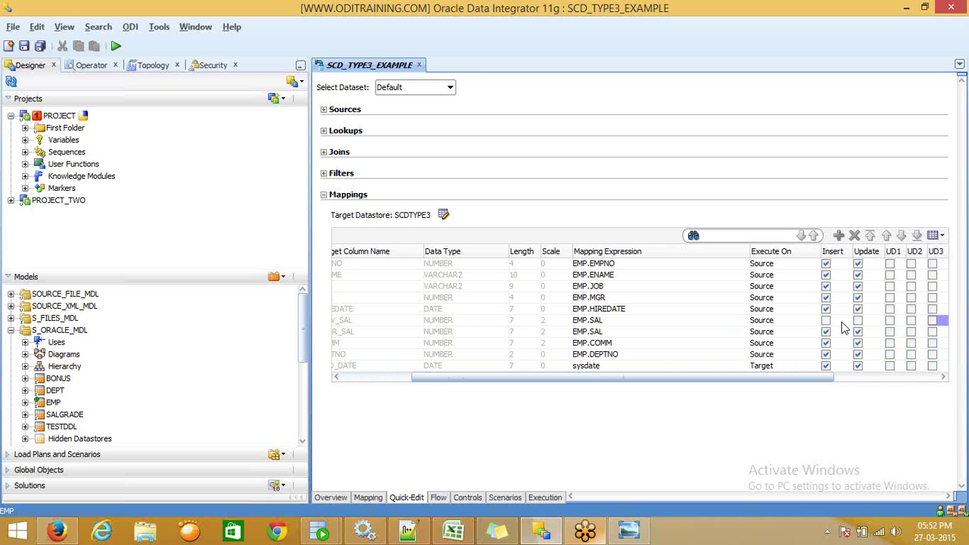
pyautogui.click(851, 324)
pyautogui.click(846, 334)
pyautogui.click(892, 333)
pyautogui.click(891, 332)
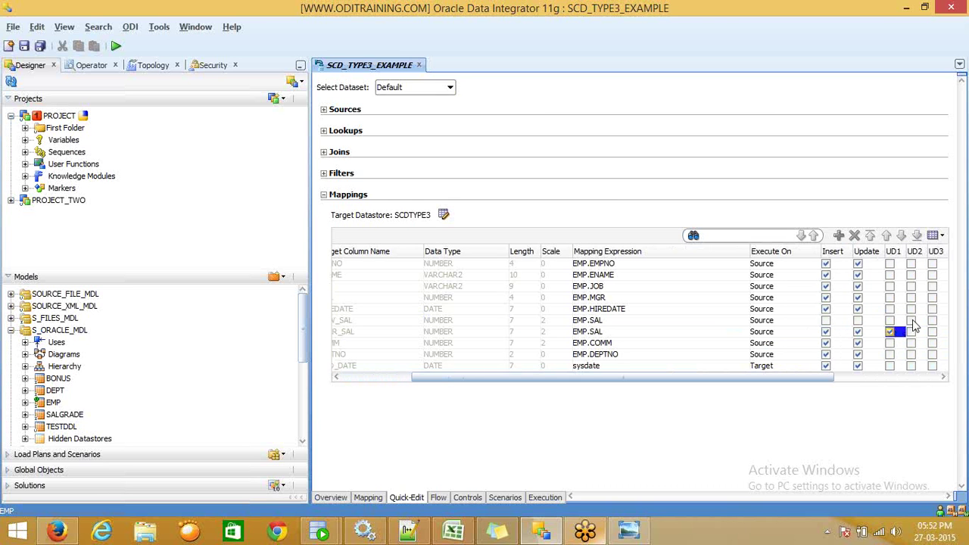
pyautogui.click(913, 321)
pyautogui.click(913, 321)
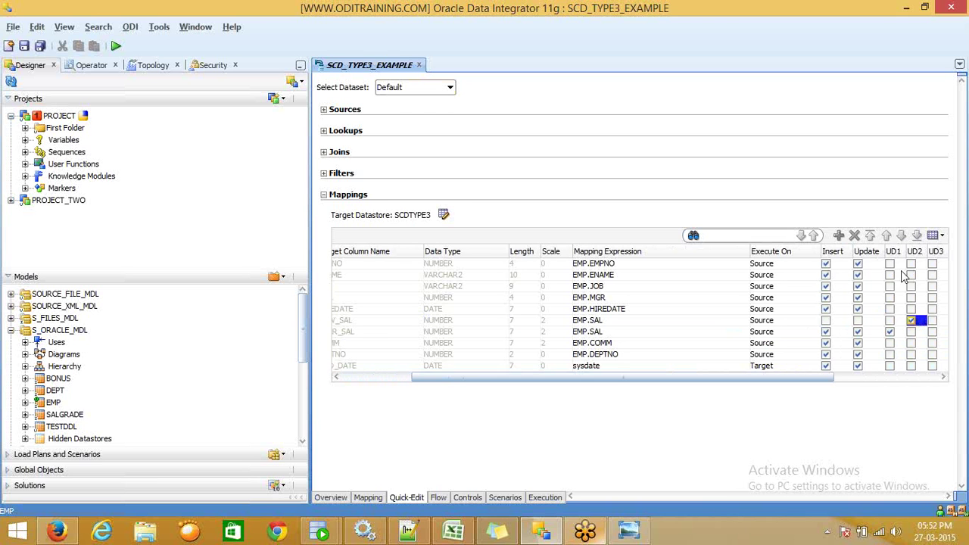
pyautogui.click(876, 335)
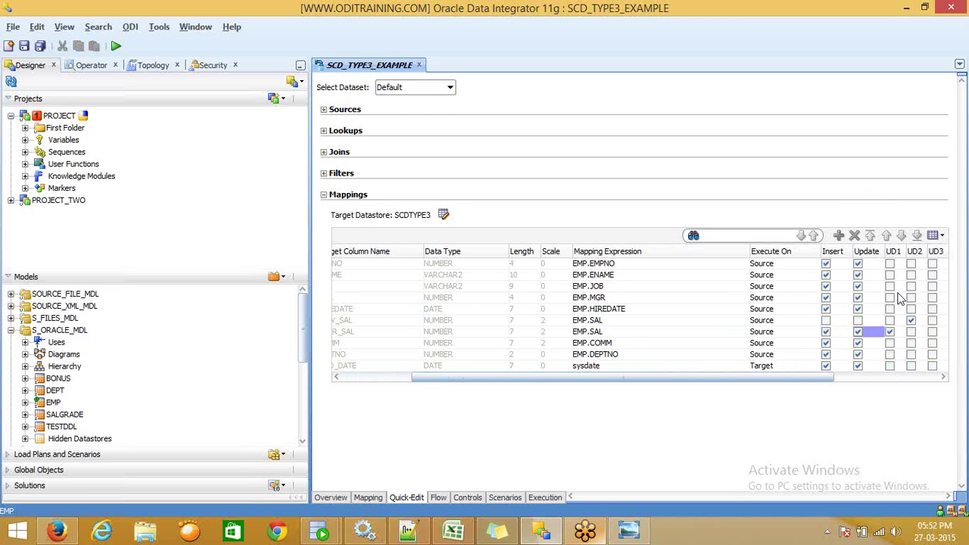
# Mark the EMPNO target column as the update key (UK)
pyautogui.click(726, 335)
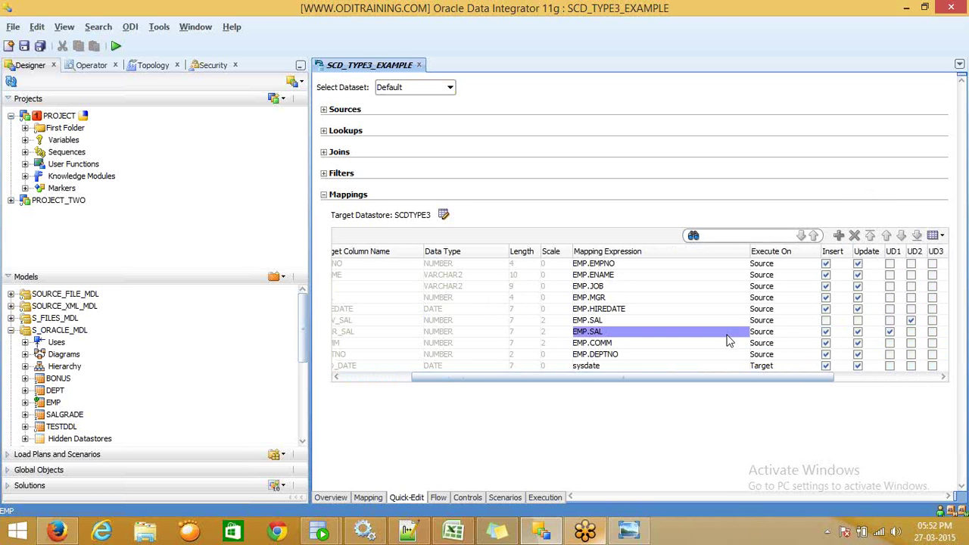
pyautogui.press('Left')
pyautogui.press('Left')
pyautogui.press('Left')
pyautogui.press('Left')
pyautogui.press('Left')
pyautogui.press('Left')
pyautogui.press('Left')
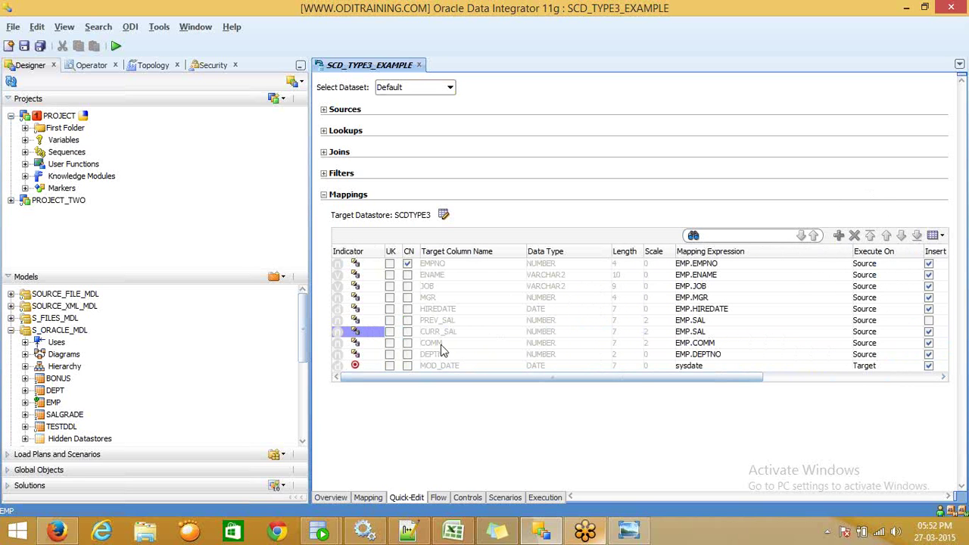
pyautogui.click(392, 265)
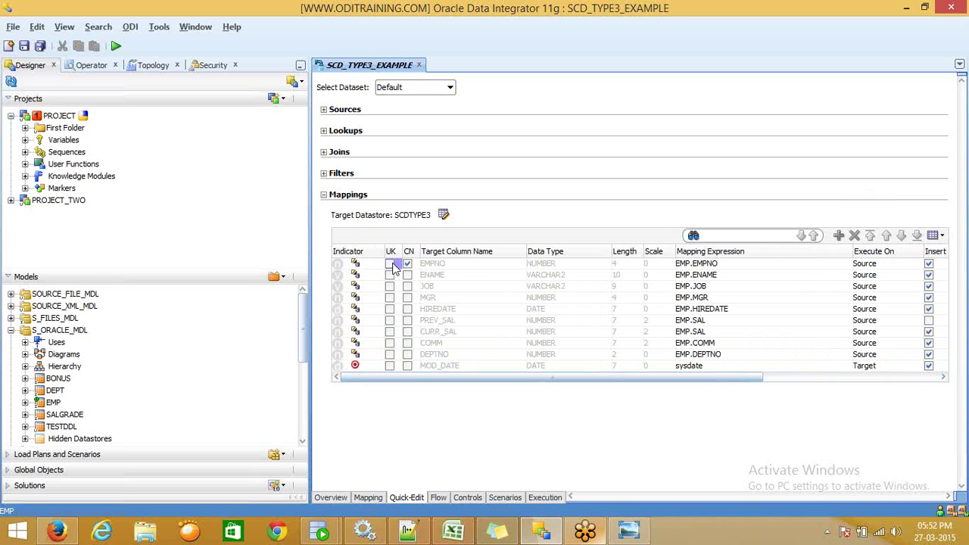
pyautogui.click(391, 264)
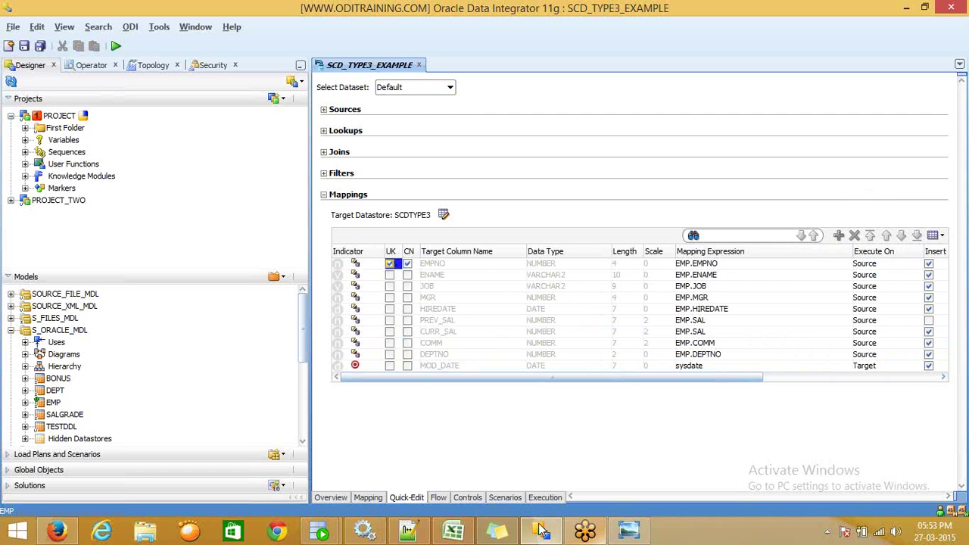
# Select IKM Oracle SCD TYPE 3 as the integration knowledge module for the target area in the interface's flow
pyautogui.click(440, 498)
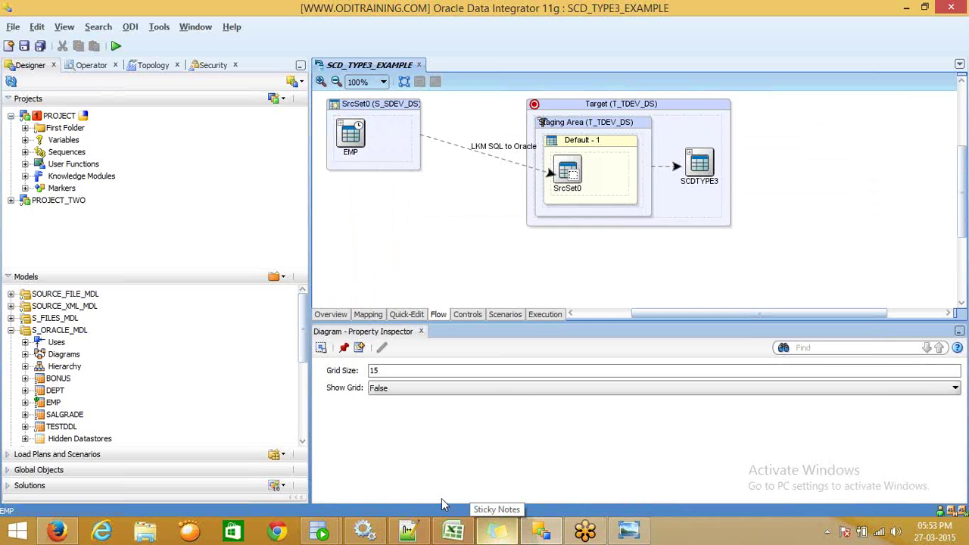
pyautogui.click(539, 147)
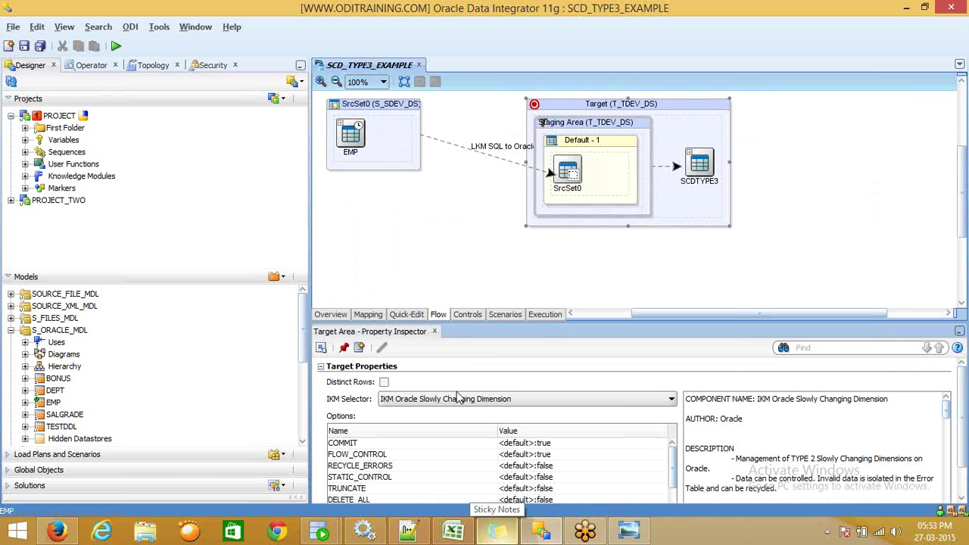
pyautogui.click(419, 397)
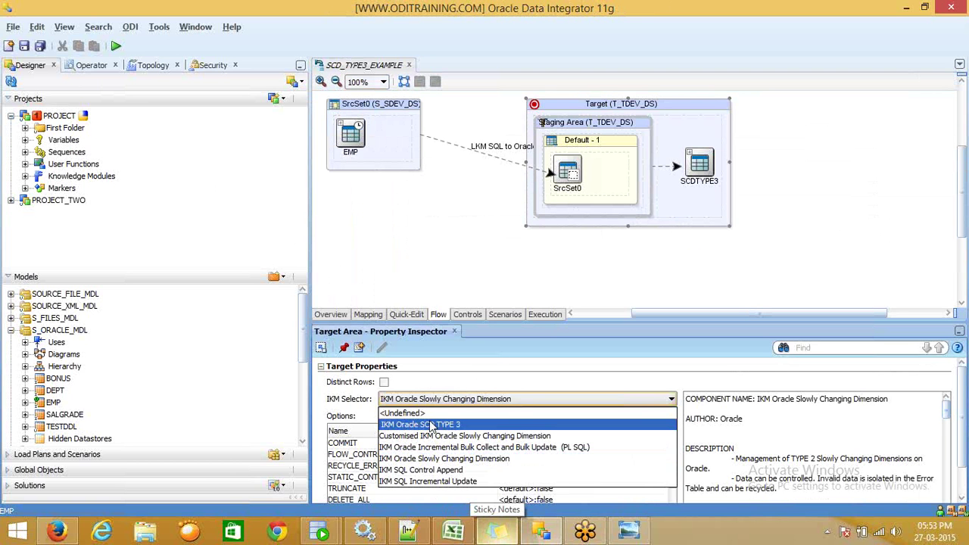
pyautogui.click(431, 421)
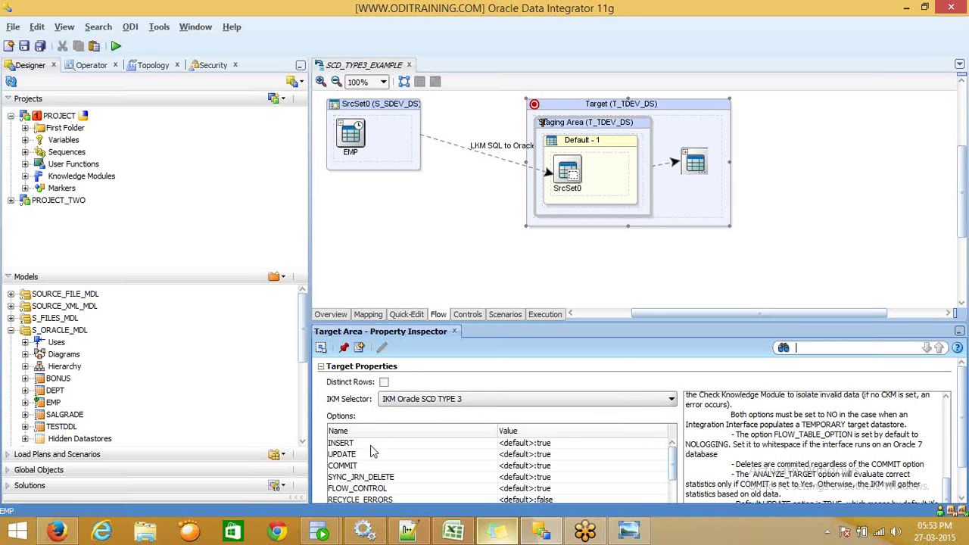
# Set the integration module's FLOW_CONTROL option to false
pyautogui.click(376, 489)
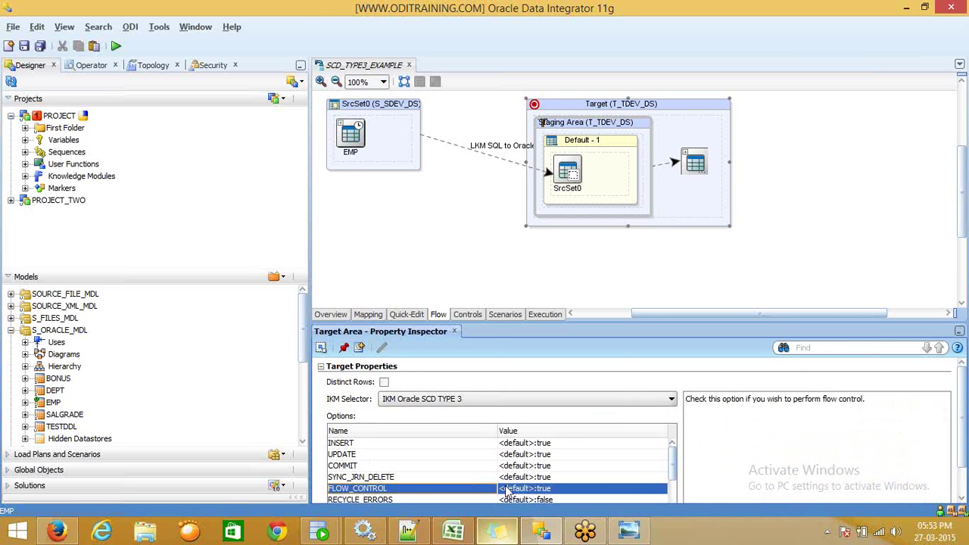
pyautogui.click(511, 490)
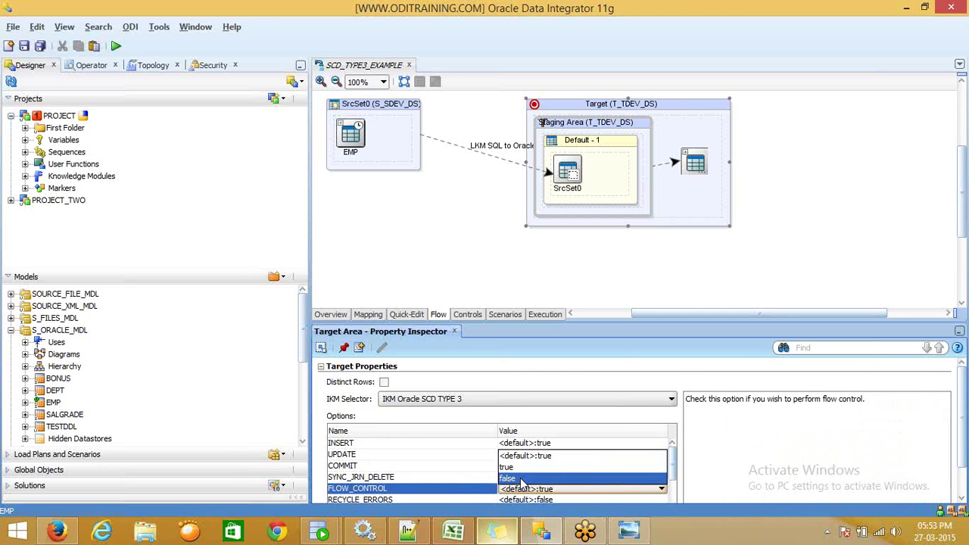
pyautogui.click(521, 481)
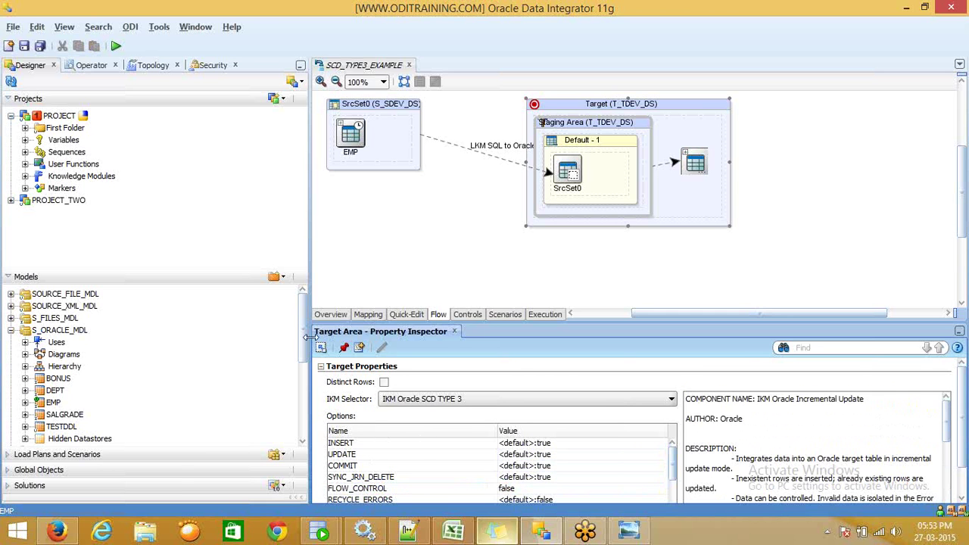
# Open the IKM Oracle SCD TYPE 3 integration knowledge module from PROJECT and lock it against changes by others
pyautogui.click(26, 128)
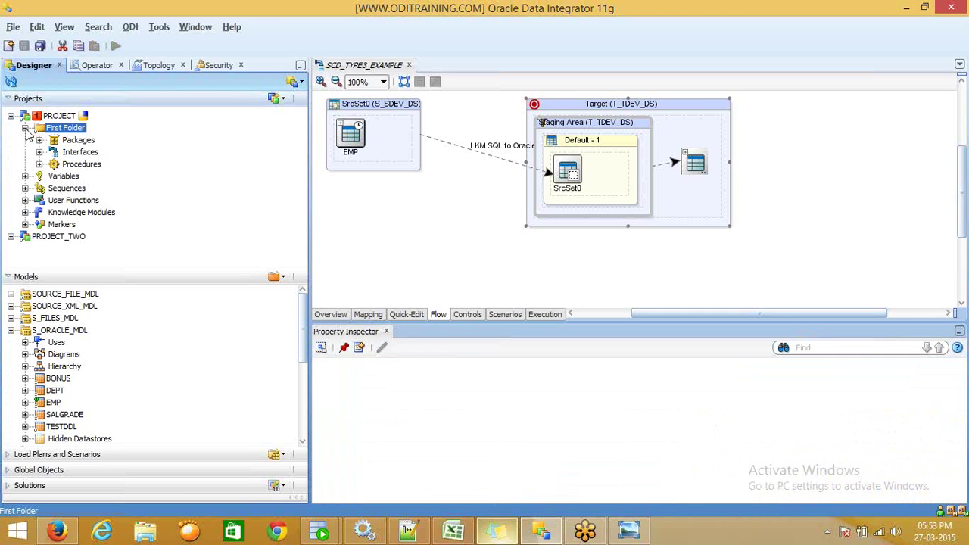
pyautogui.click(25, 213)
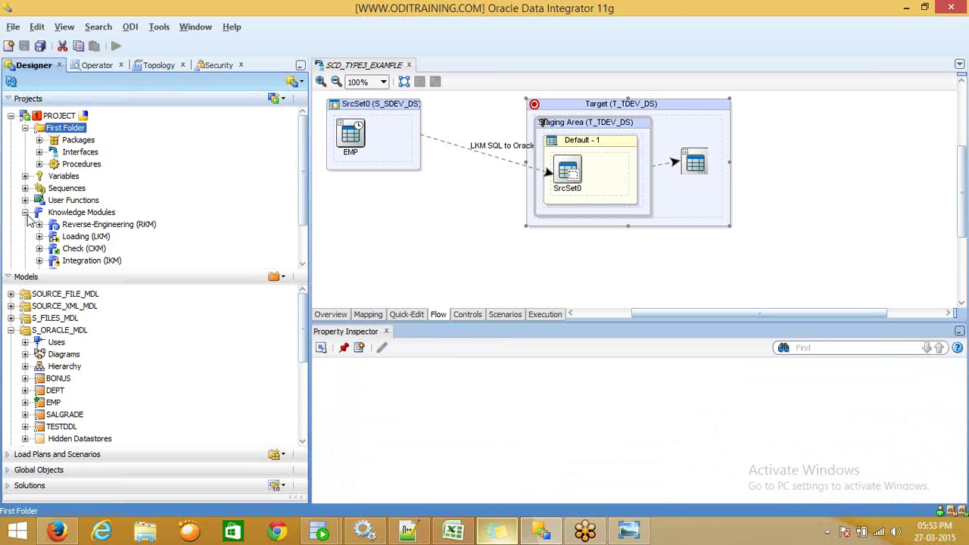
pyautogui.click(54, 276)
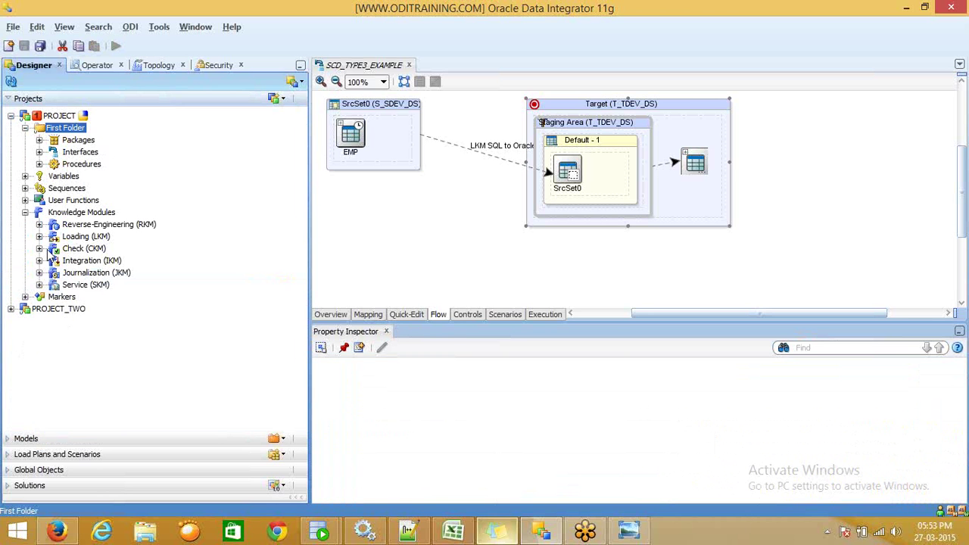
pyautogui.click(39, 260)
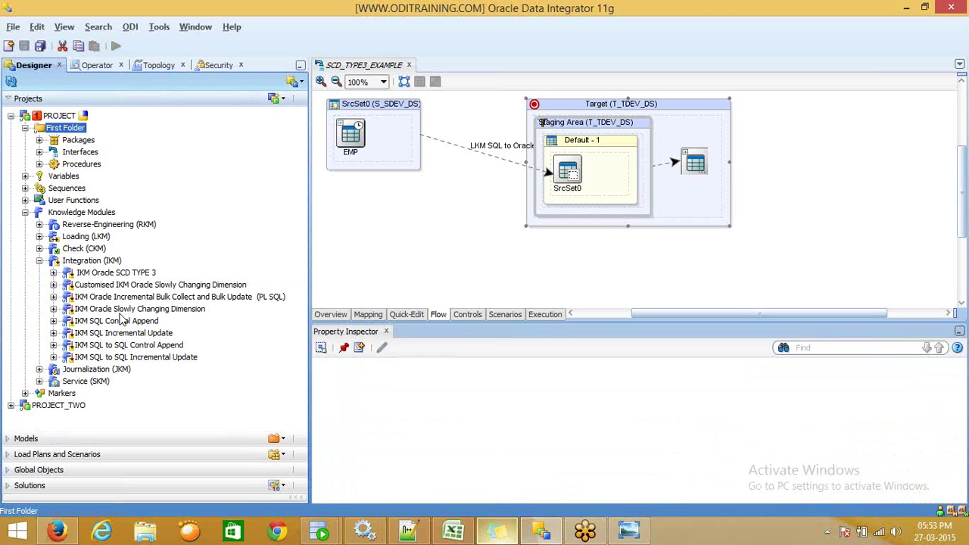
pyautogui.doubleClick(137, 274)
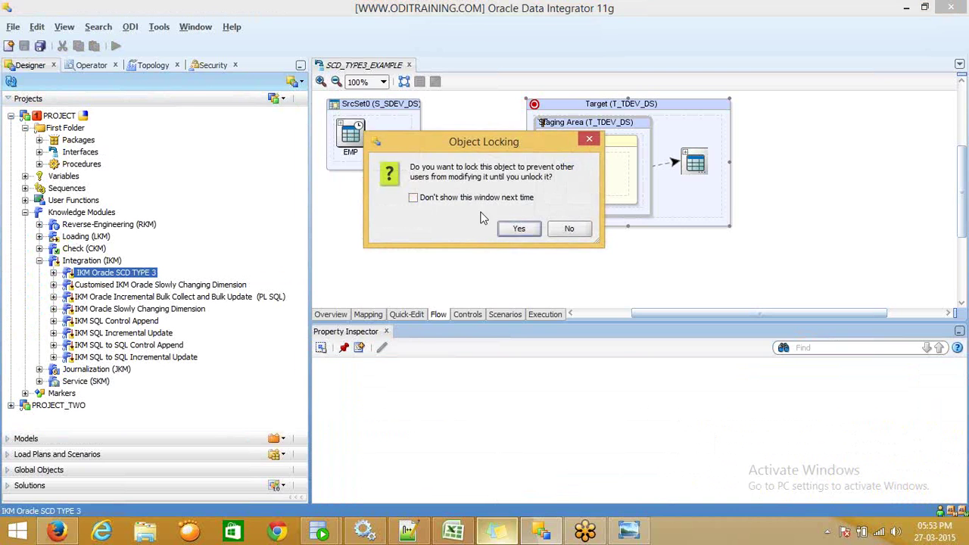
pyautogui.click(513, 233)
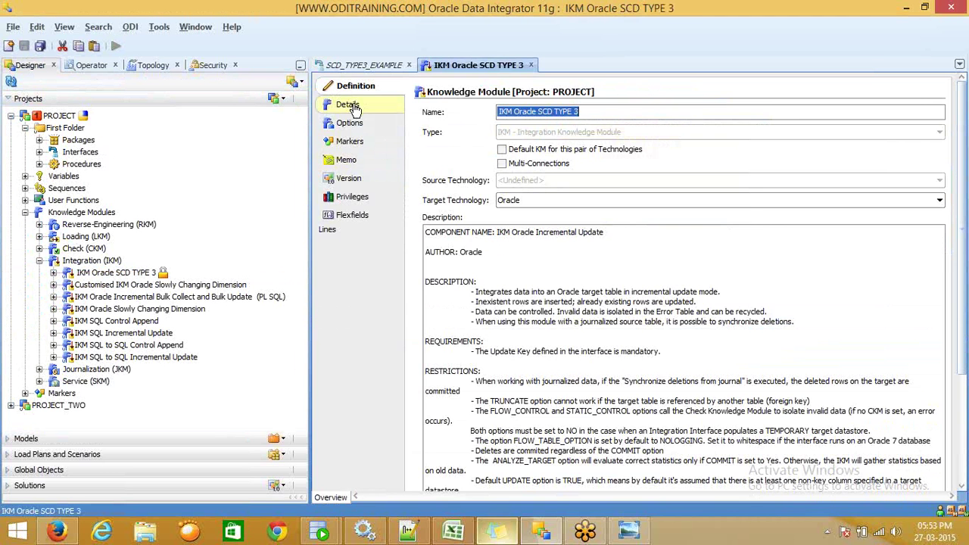
# Review the knowledge module's command list, widening the Command column to read the SCD Type 3 previous-salary update placed before the existing-rows update
pyautogui.click(361, 104)
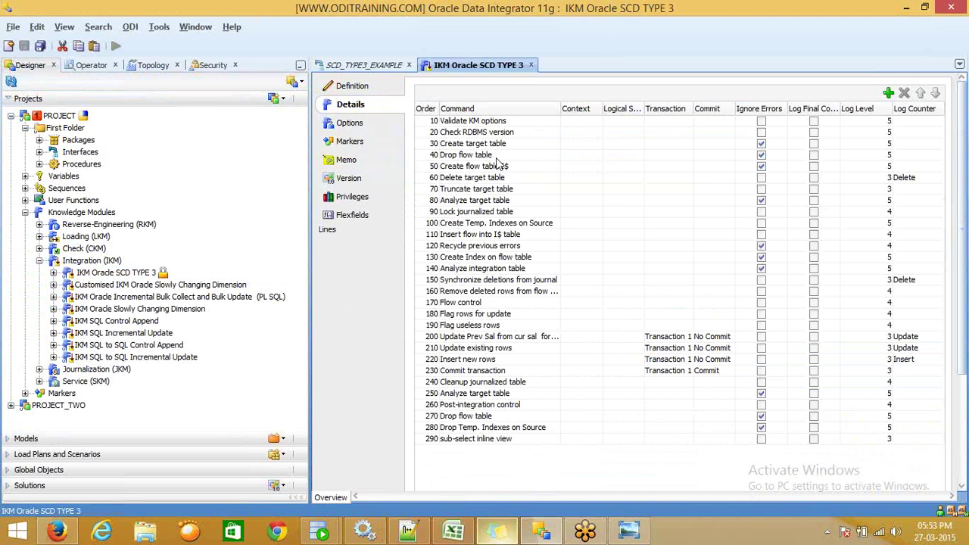
pyautogui.click(462, 337)
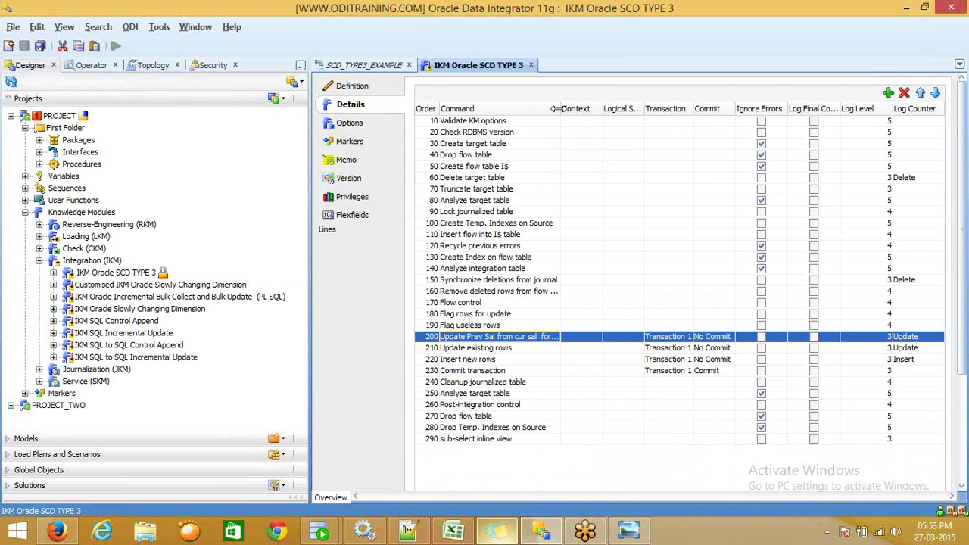
pyautogui.moveTo(558, 108); pyautogui.dragTo(601, 108)
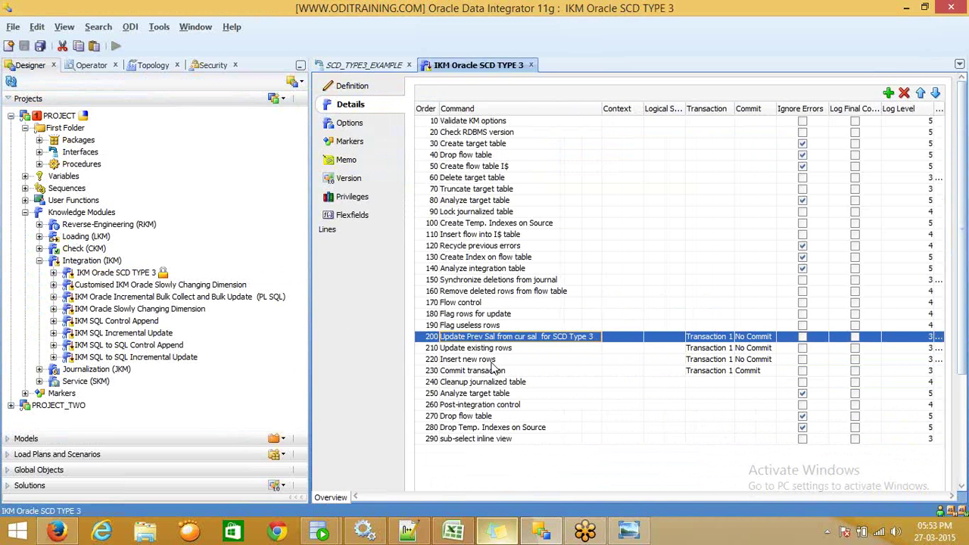
pyautogui.press('Down')
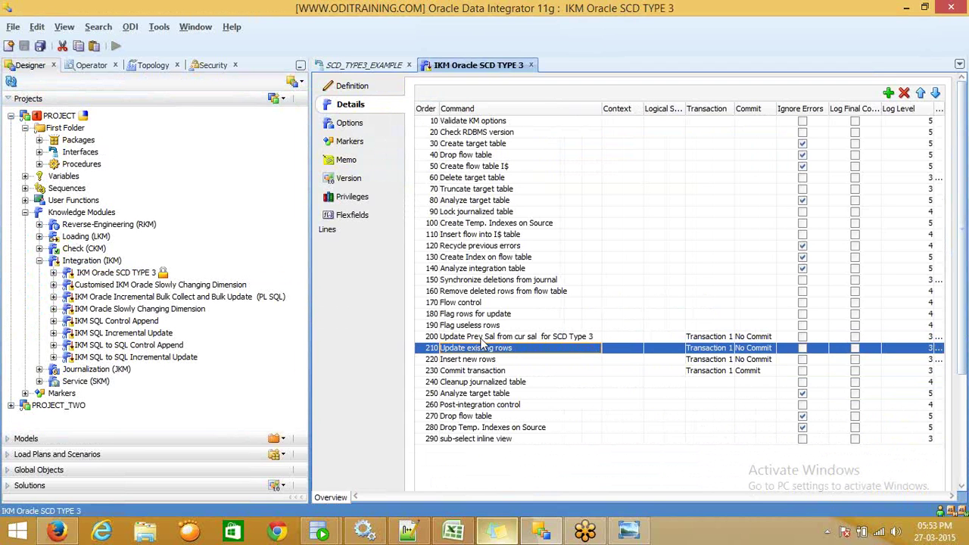
pyautogui.click(483, 340)
pyautogui.click(485, 349)
pyautogui.click(488, 340)
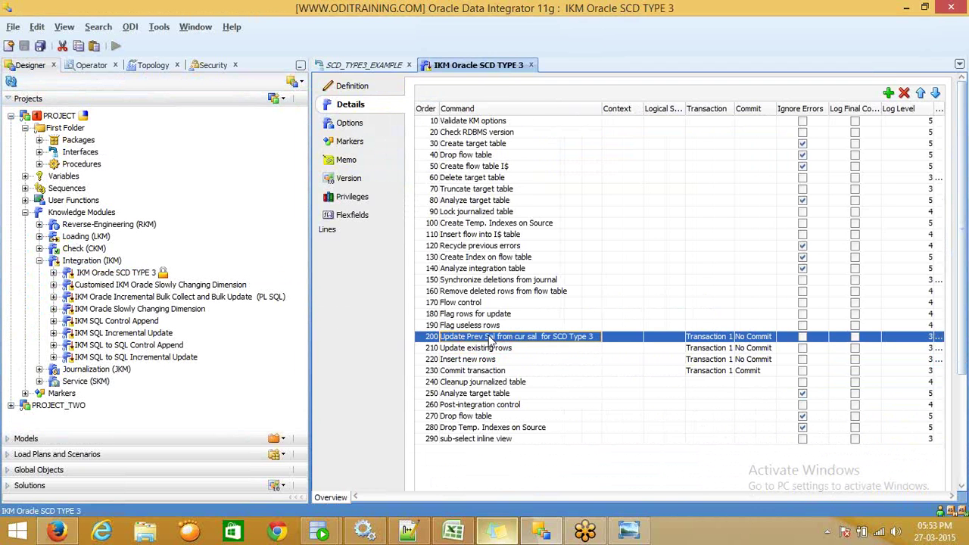
# Open the "Update Prev Sal from cur sal for SCD Type 3" command's SQL in the Expression Editor and examine its where conditions
pyautogui.doubleClick(489, 340)
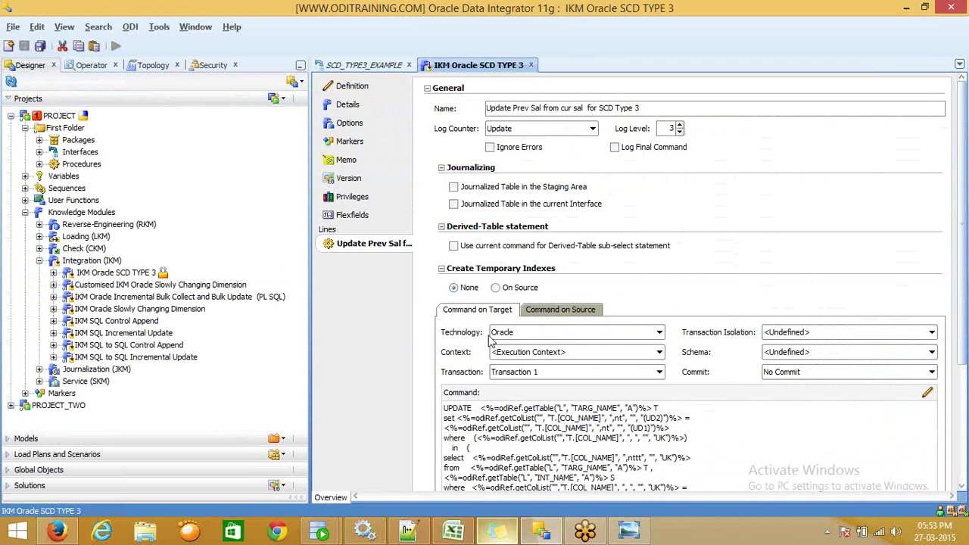
pyautogui.click(927, 392)
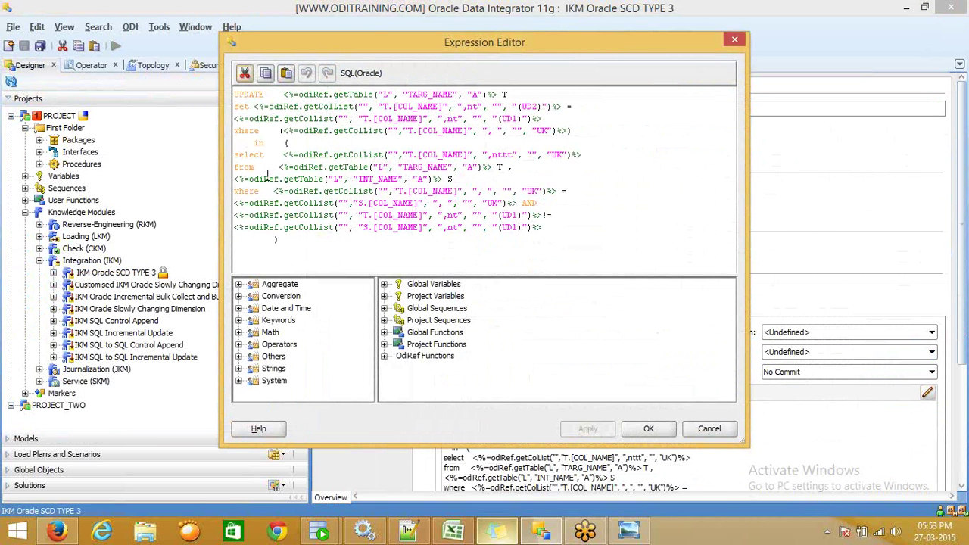
pyautogui.moveTo(236, 191); pyautogui.dragTo(287, 238)
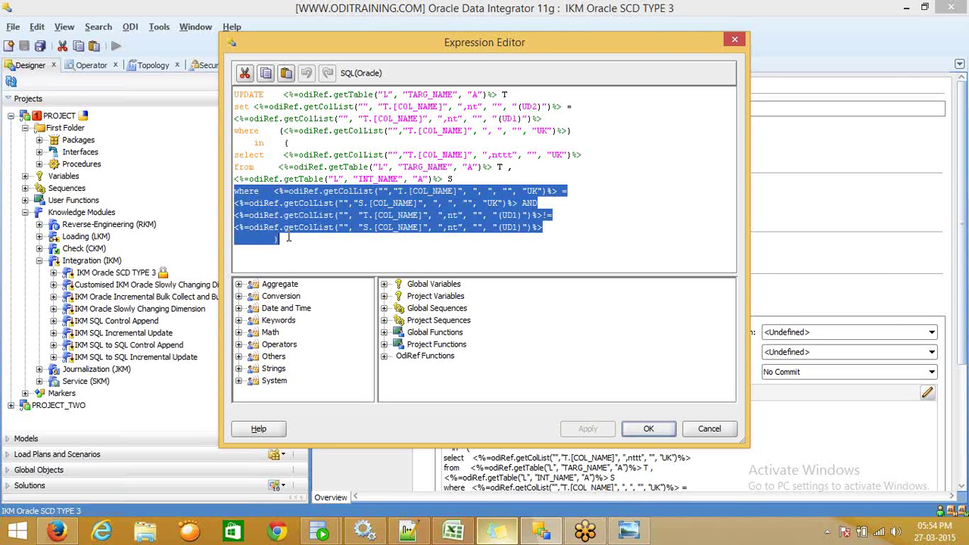
pyautogui.click(288, 238)
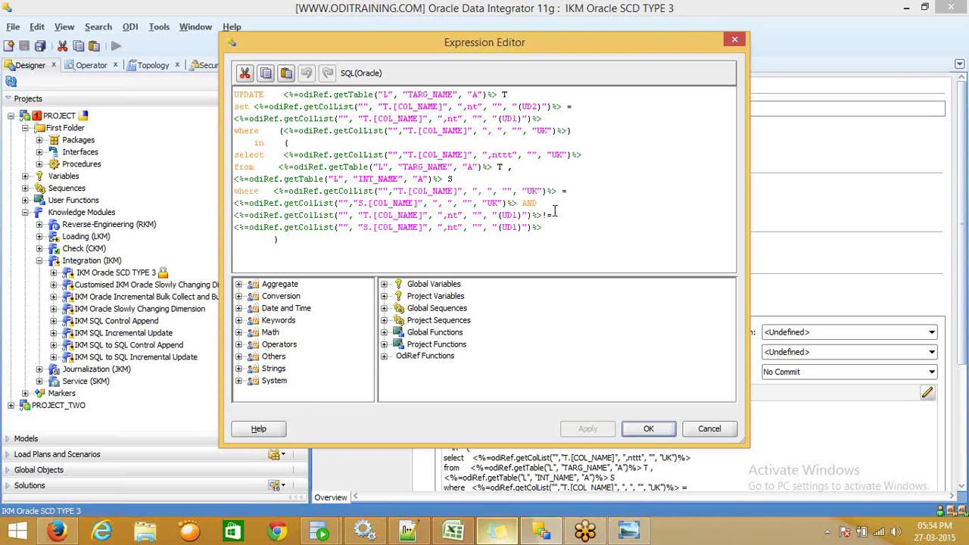
pyautogui.moveTo(546, 214); pyautogui.dragTo(554, 222)
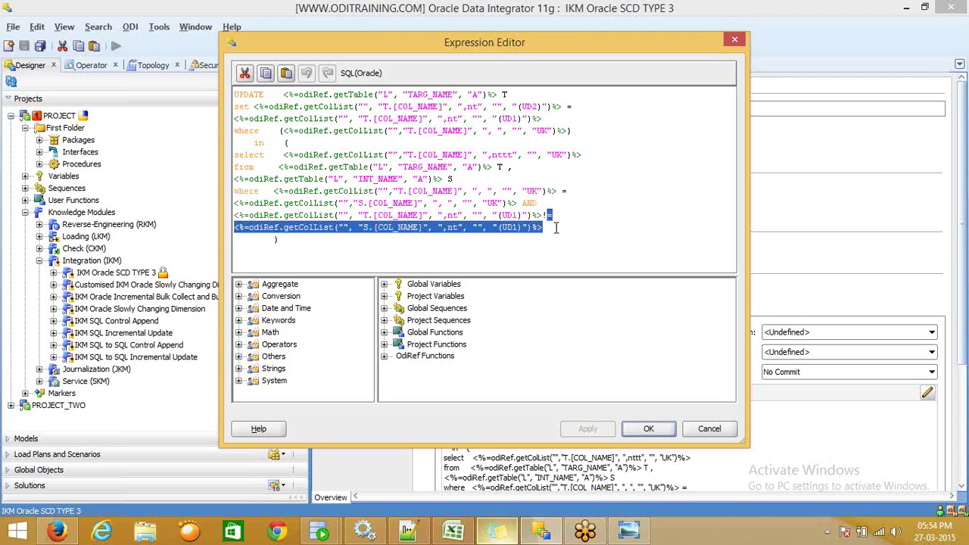
pyautogui.click(556, 227)
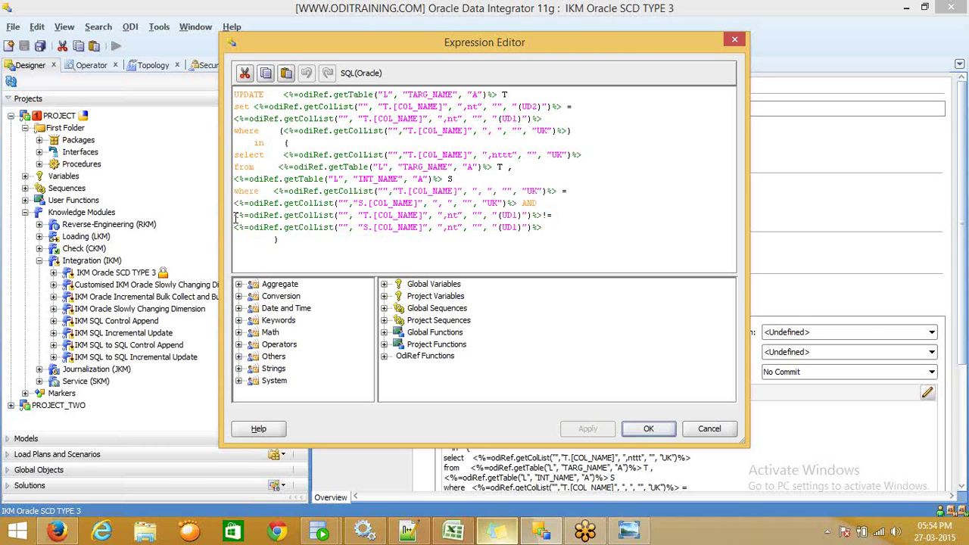
pyautogui.moveTo(234, 215); pyautogui.dragTo(290, 237)
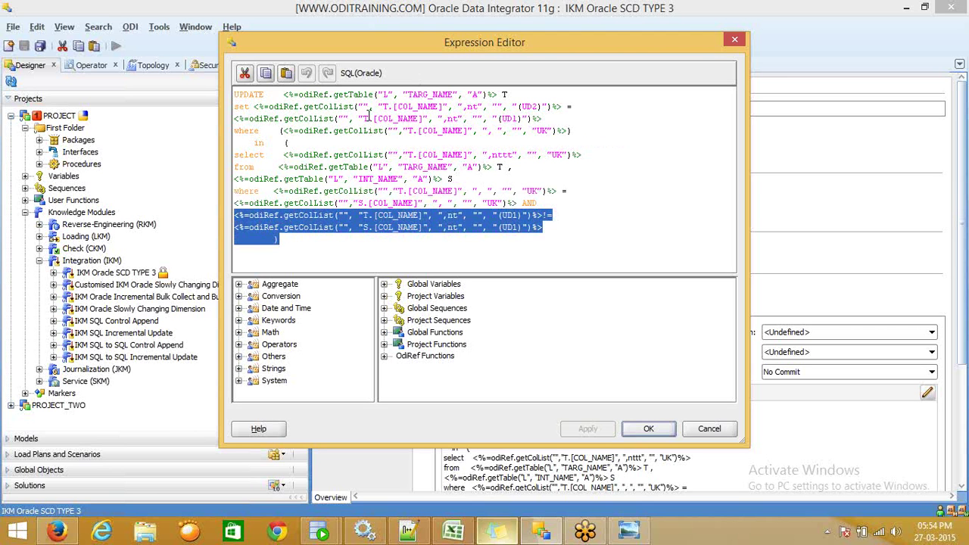
# Examine the target table and the UD2 and UD1 columns in the UPDATE statement's set clause, then close the Expression Editor
pyautogui.doubleClick(426, 94)
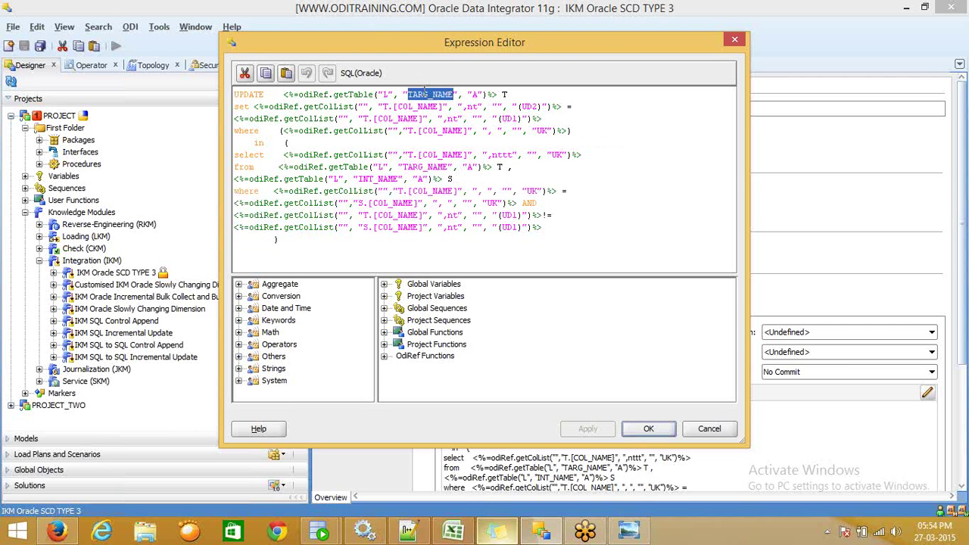
pyautogui.doubleClick(530, 107)
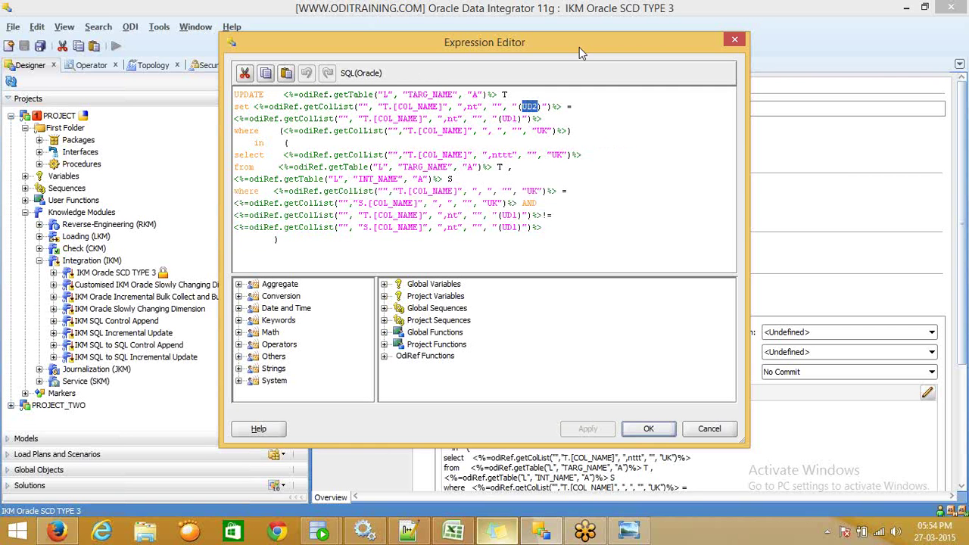
pyautogui.moveTo(579, 47); pyautogui.dragTo(519, 133)
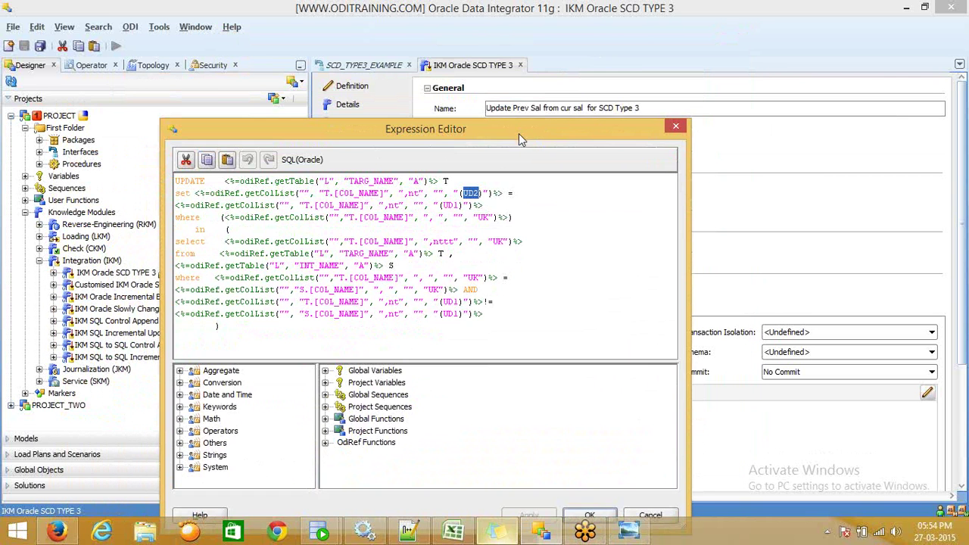
pyautogui.doubleClick(451, 205)
pyautogui.click(500, 204)
pyautogui.moveTo(178, 194); pyautogui.dragTo(494, 205)
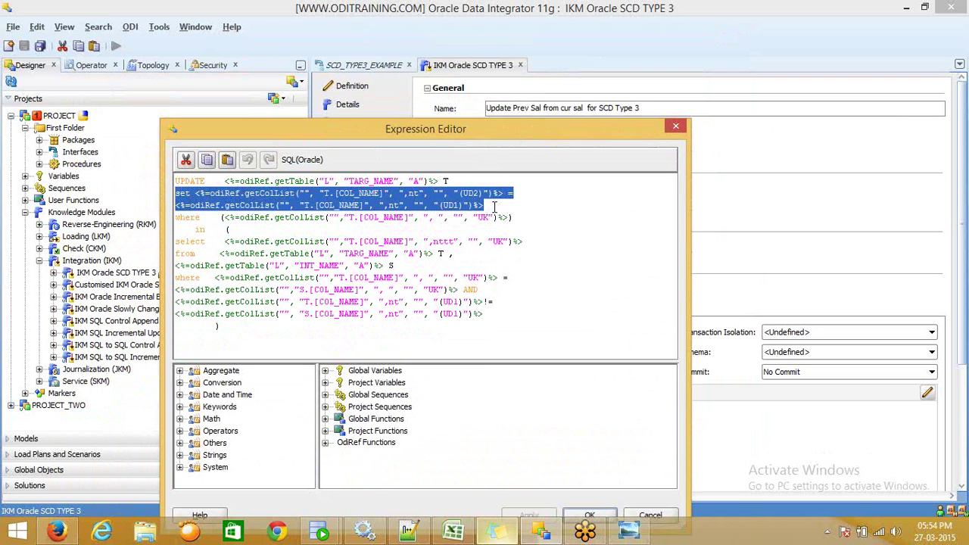
pyautogui.click(477, 193)
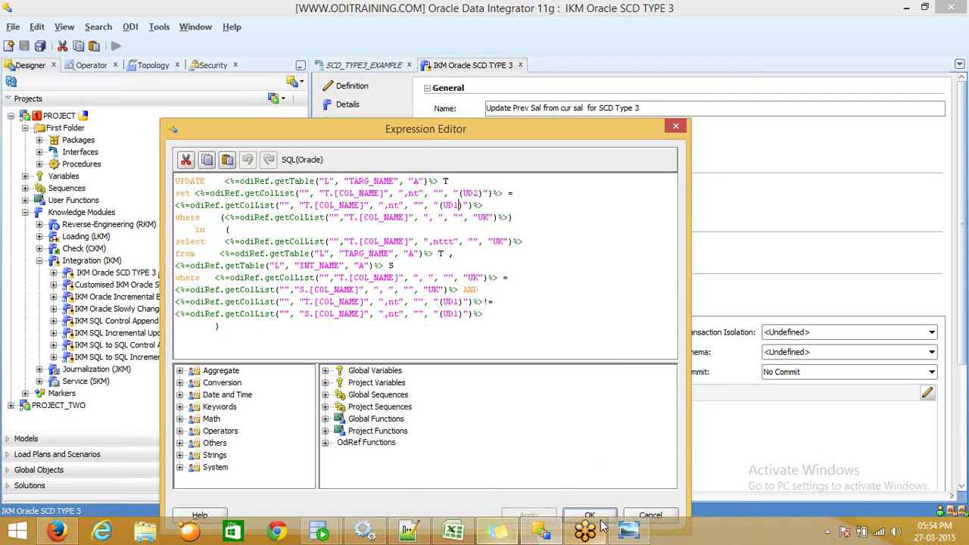
pyautogui.moveTo(331, 333); pyautogui.dragTo(172, 175)
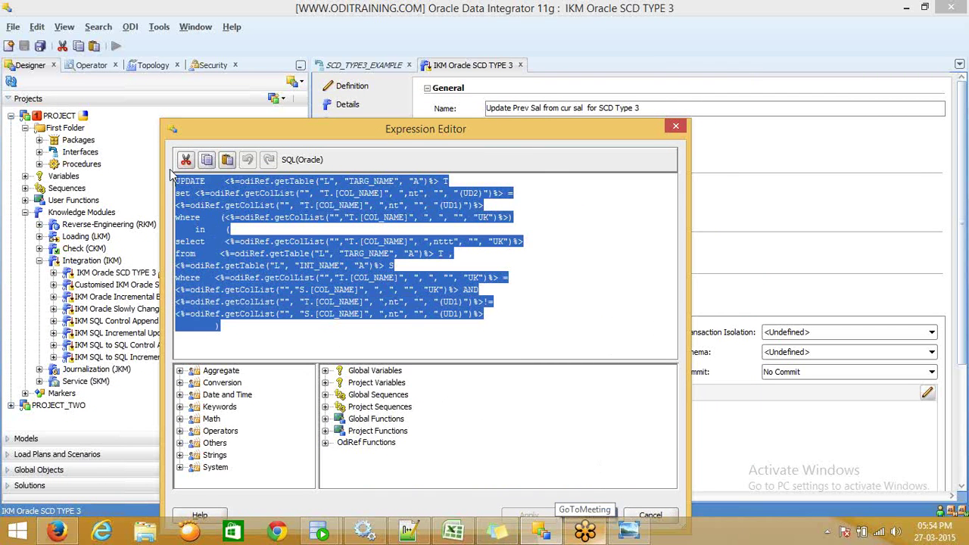
pyautogui.click(611, 514)
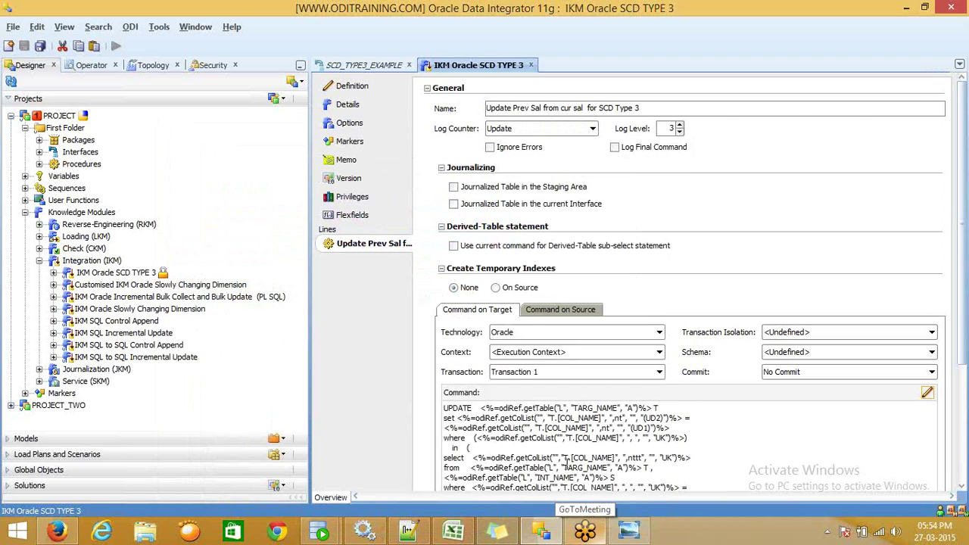
# Return to the knowledge module's command list and compare the order of the previous-salary update and the existing-rows update
pyautogui.click(376, 106)
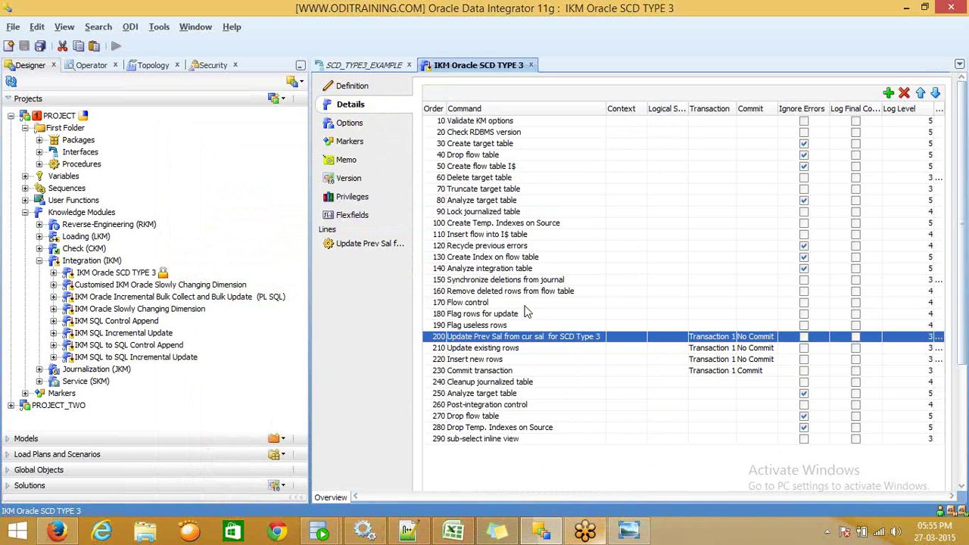
pyautogui.click(484, 349)
pyautogui.click(490, 337)
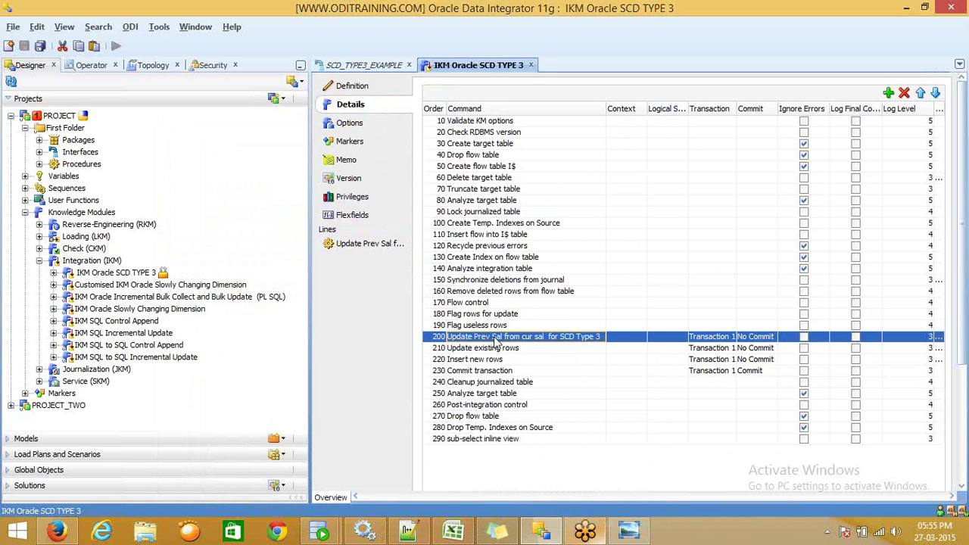
# Go back to the SCD_TYPE3_EXAMPLE interface and save it
pyautogui.click(373, 67)
pyautogui.click(530, 196)
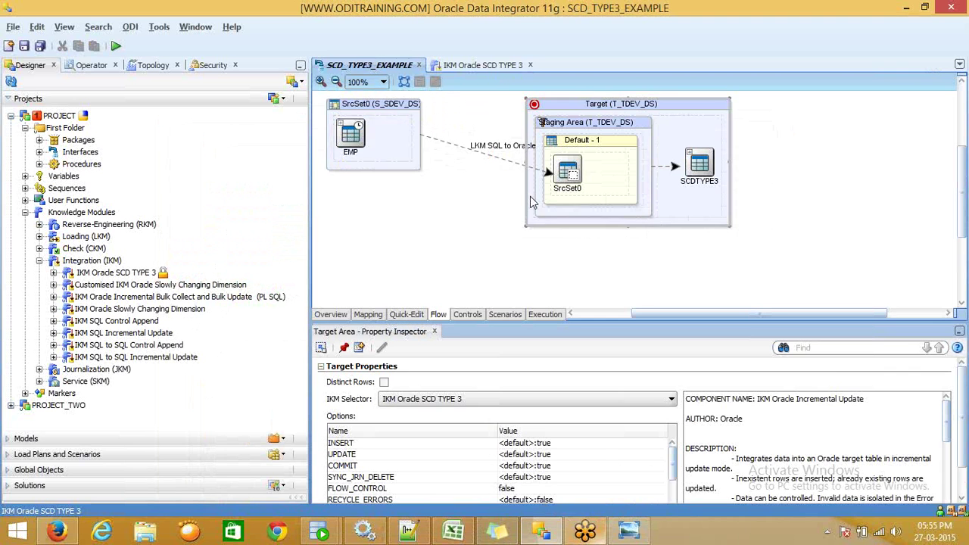
pyautogui.click(40, 46)
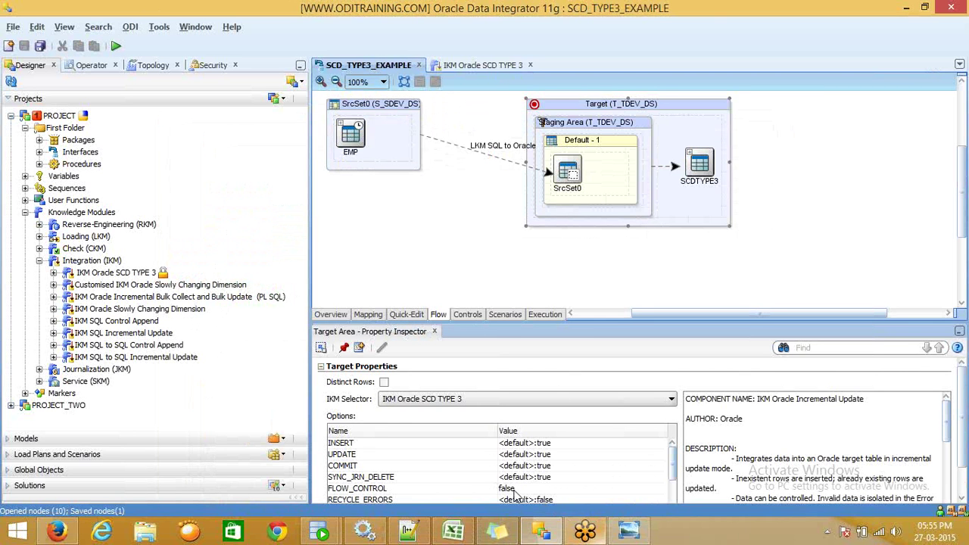
# Switch to Oracle SQL Developer and run the select query on SCDTYPE3 in the TDEV worksheet
pyautogui.moveTo(340, 536)
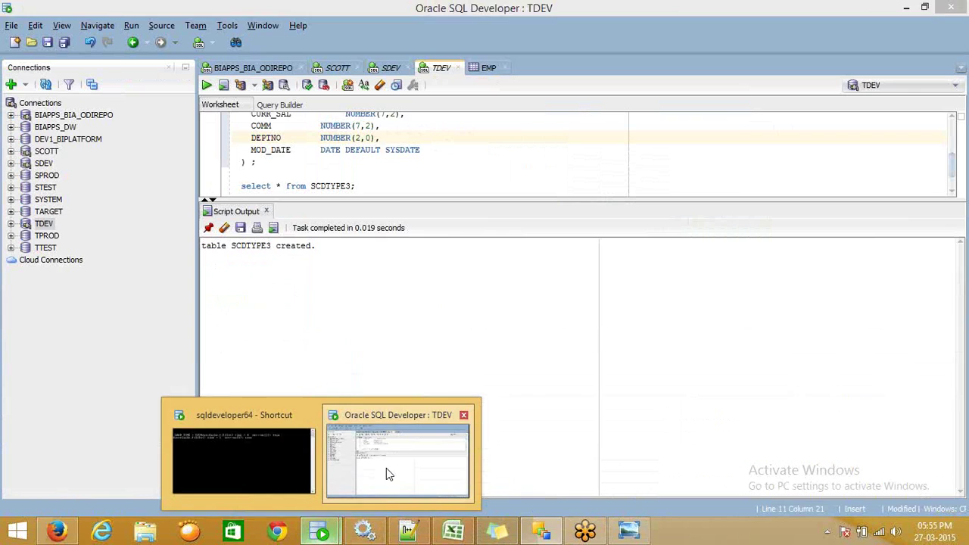
pyautogui.click(386, 467)
pyautogui.click(310, 185)
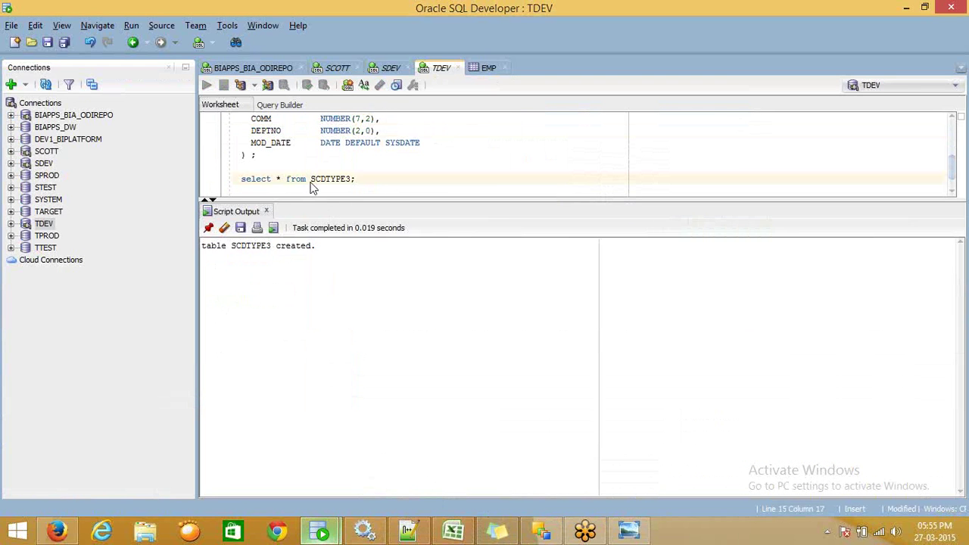
pyautogui.hotkey('ctrl', 'Return')
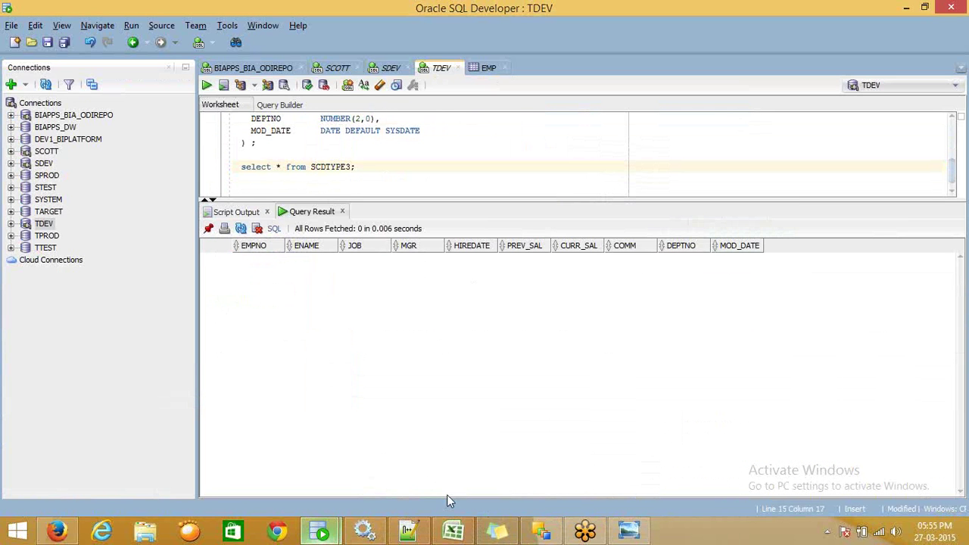
# Switch back to Oracle Data Integrator and execute SCD_TYPE3_EXAMPLE in the Global context with Local (No Agent) and log level 5
pyautogui.moveTo(539, 534)
pyautogui.click(502, 486)
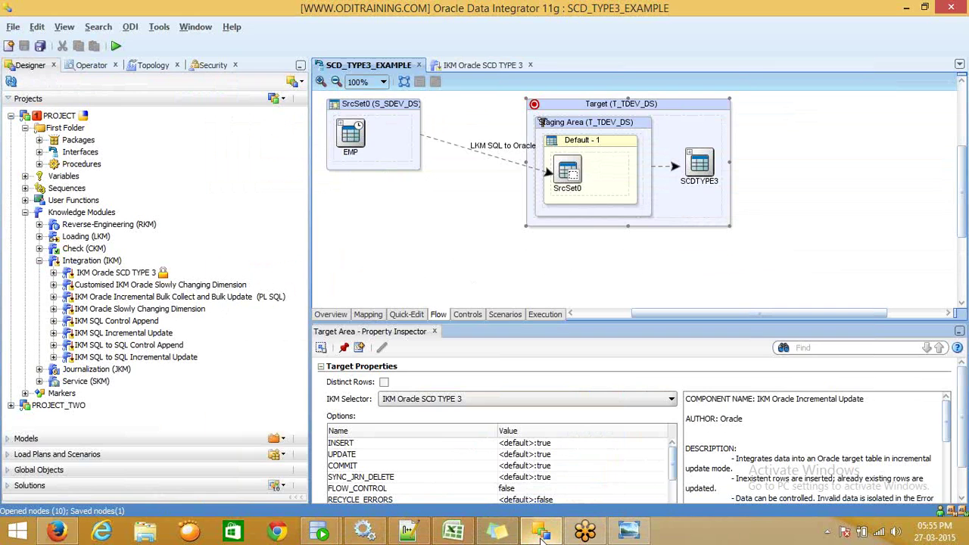
pyautogui.click(116, 46)
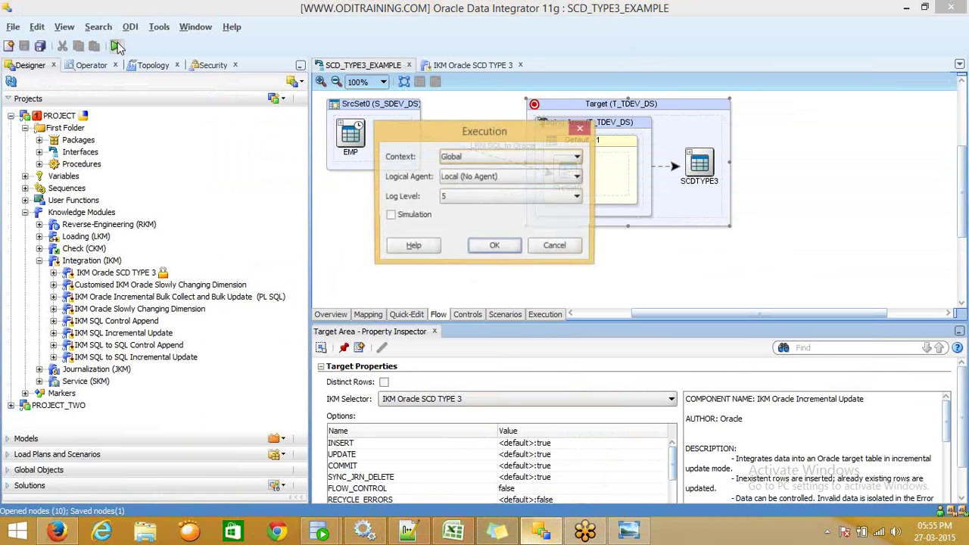
pyautogui.click(495, 246)
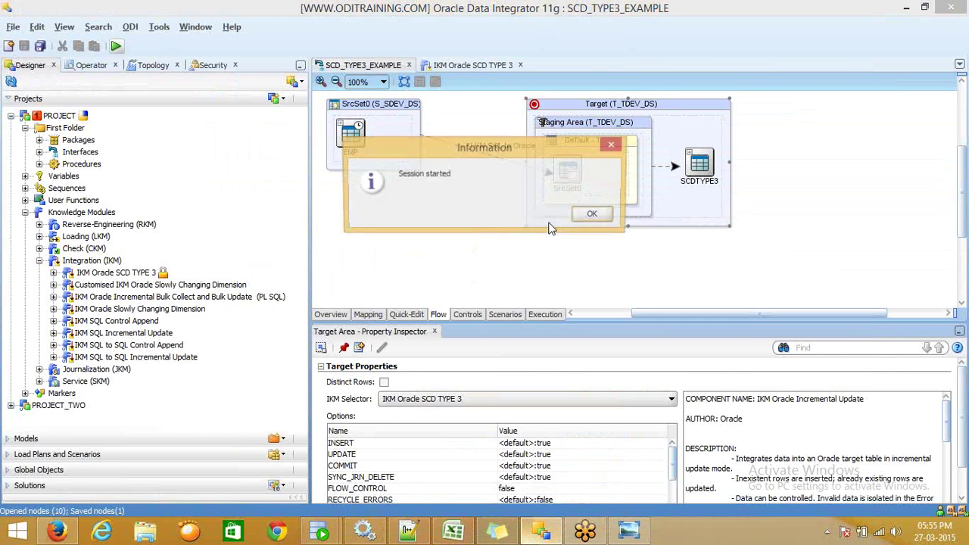
# Dismiss the session message and expand today's SCD_TYPE3_EXAMPLE session in the Operator to its full task list
pyautogui.click(586, 214)
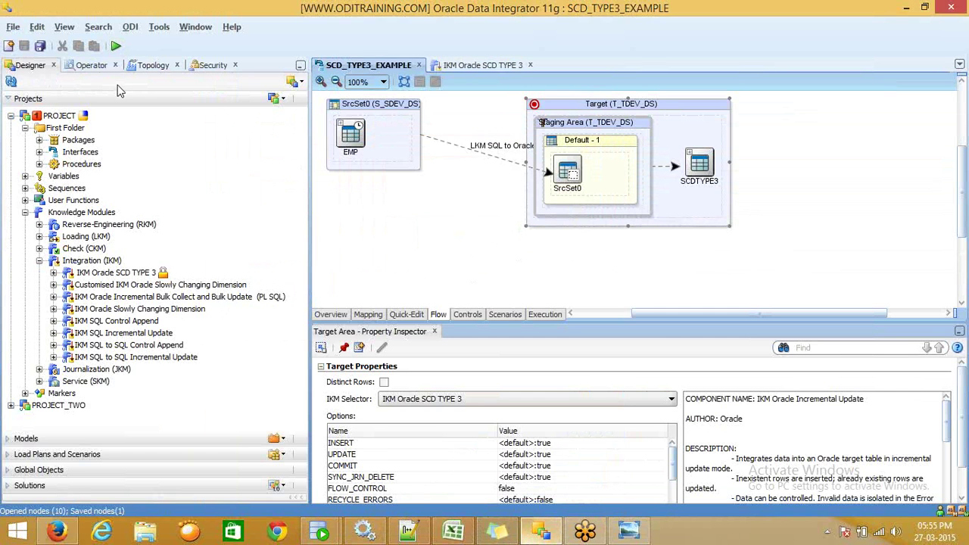
pyautogui.click(93, 65)
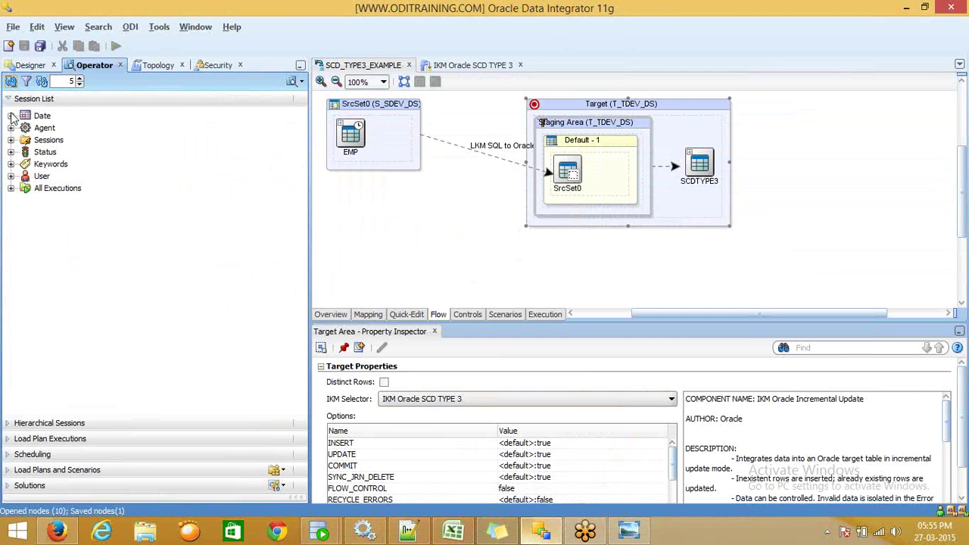
pyautogui.click(11, 115)
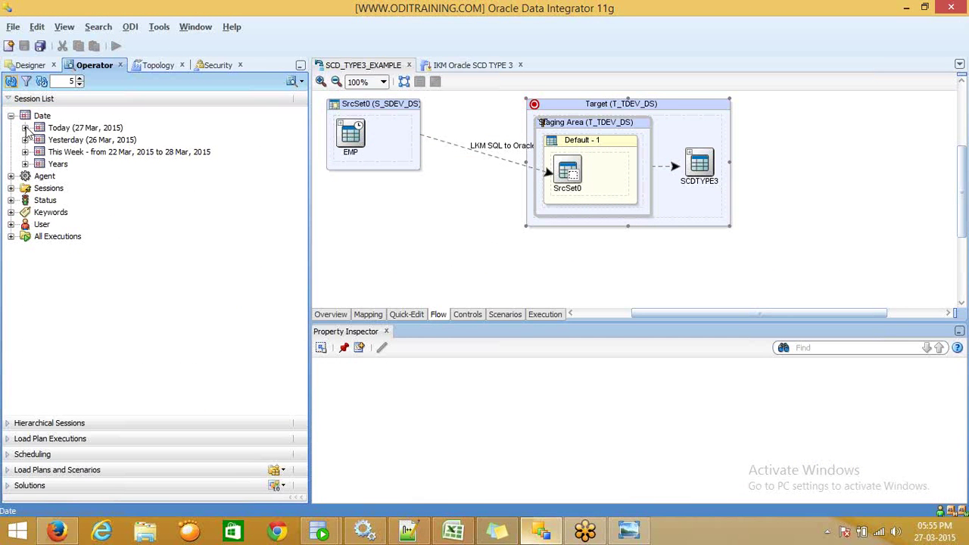
pyautogui.click(25, 127)
pyautogui.click(39, 139)
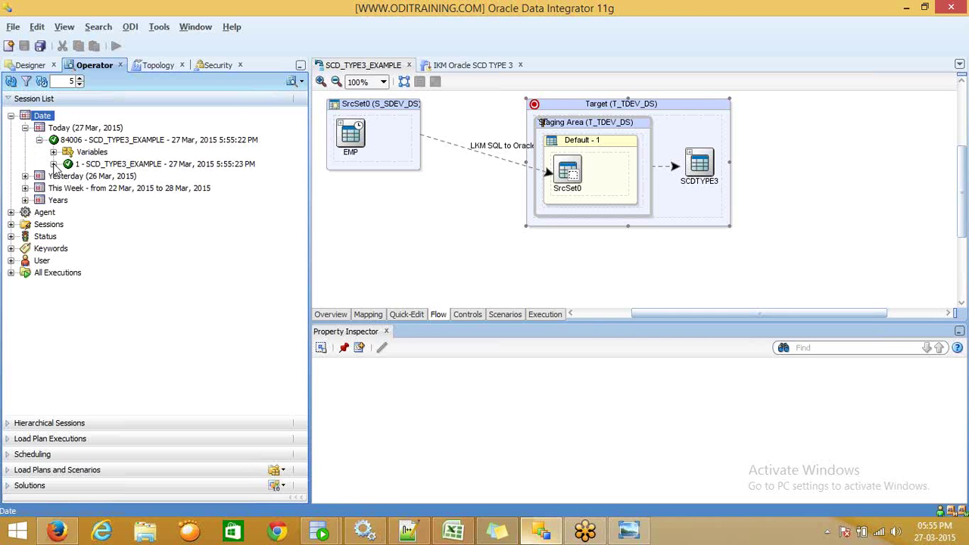
pyautogui.click(53, 163)
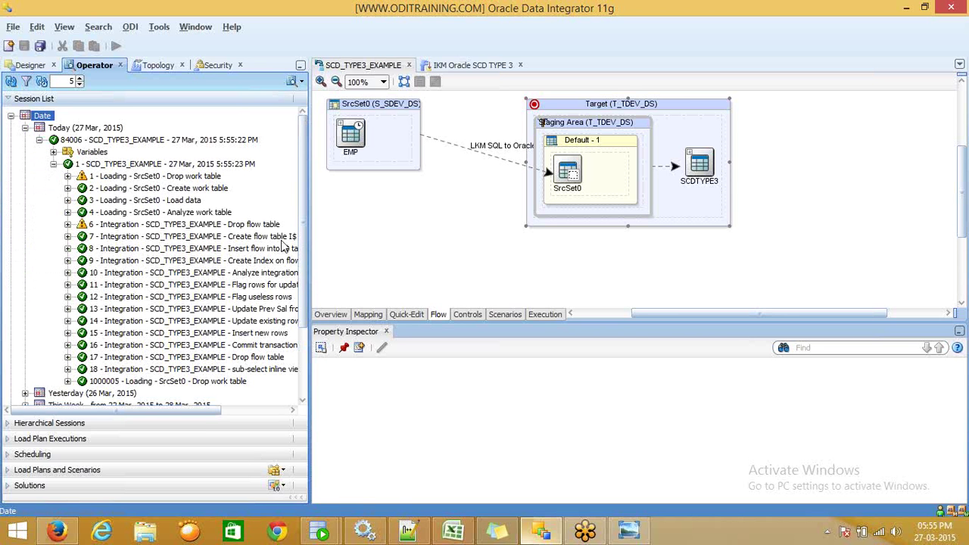
pyautogui.moveTo(305, 243); pyautogui.dragTo(364, 250)
# Open task 13, Update Prev Sal from cur sal for SCD Type 3, and display its generated code
pyautogui.click(267, 286)
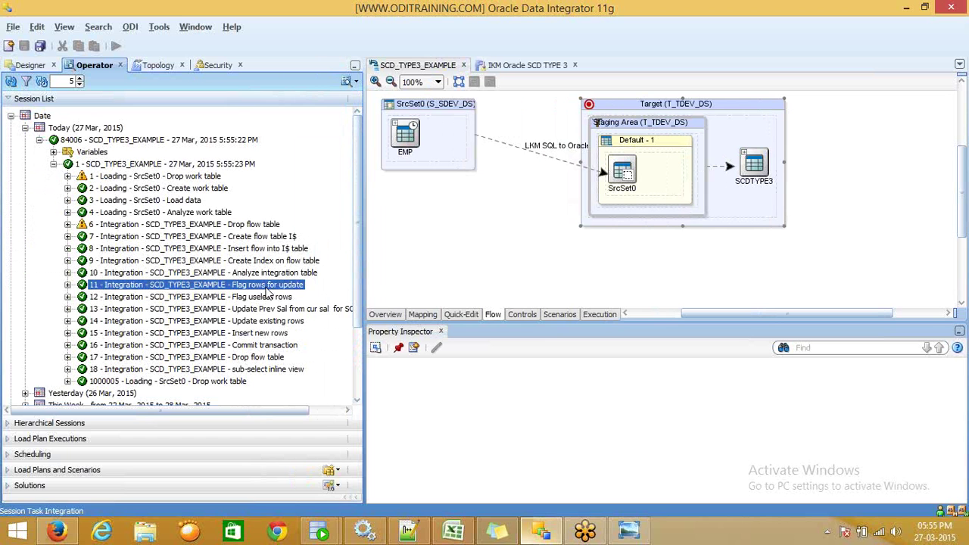
pyautogui.click(274, 310)
pyautogui.doubleClick(271, 311)
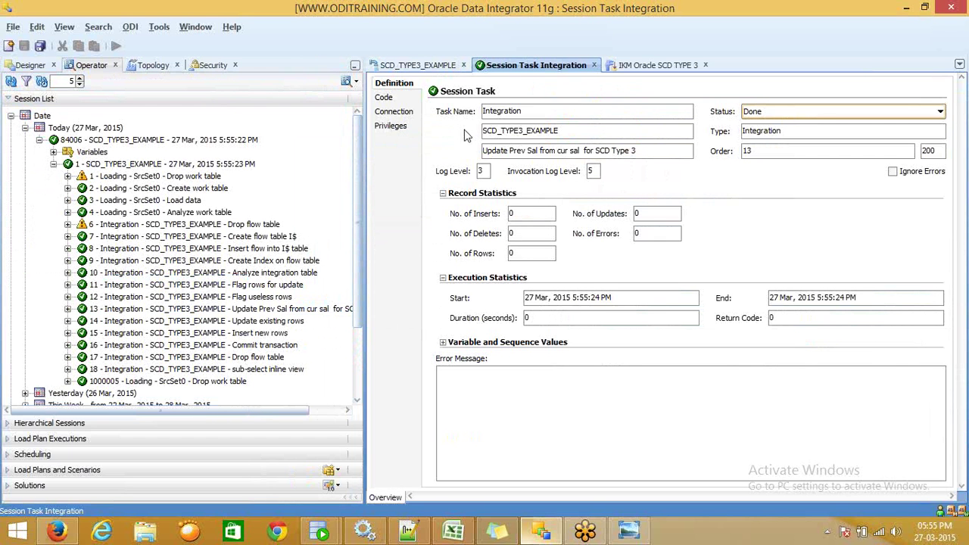
pyautogui.click(387, 98)
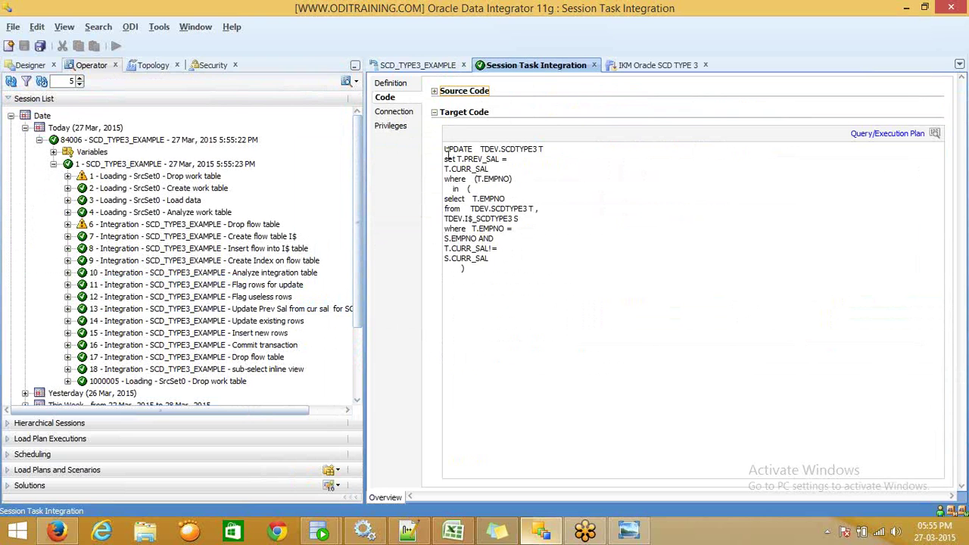
# Examine how the generated UPDATE sets PREV_SAL from CURR_SAL and compares T.CURR_SAL with S.CURR_SAL
pyautogui.moveTo(447, 151); pyautogui.dragTo(507, 264)
pyautogui.click(508, 263)
pyautogui.moveTo(470, 209); pyautogui.dragTo(490, 259)
pyautogui.click(490, 259)
pyautogui.tripleClick(474, 250)
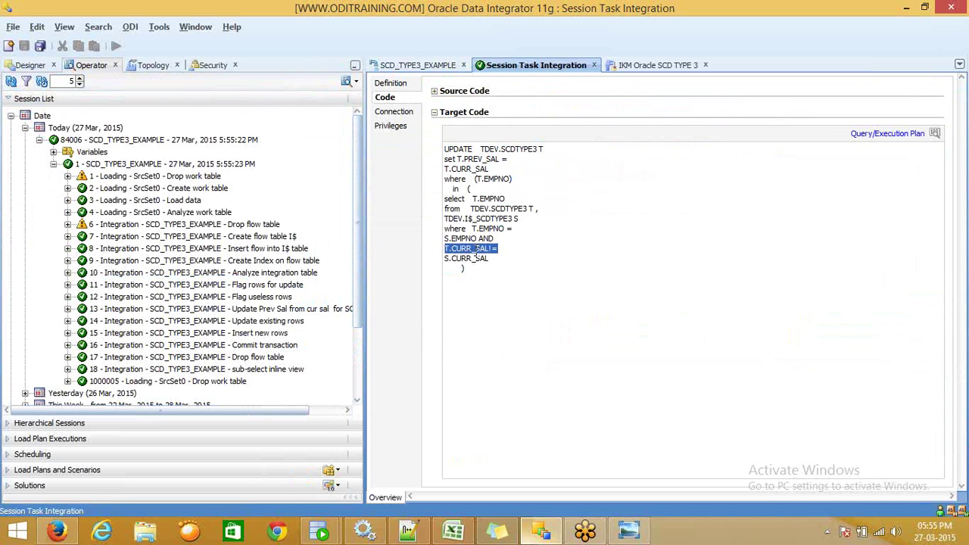
pyautogui.click(491, 259)
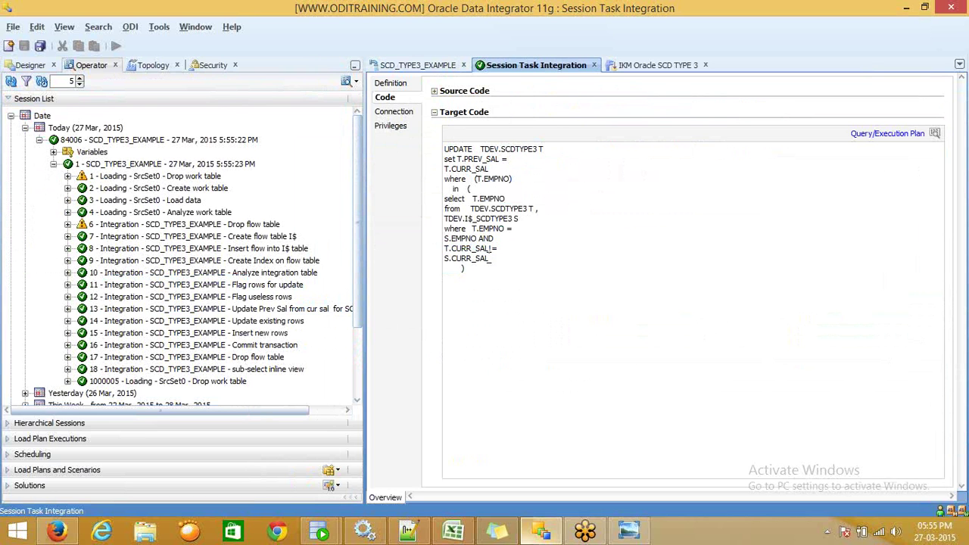
pyautogui.moveTo(446, 248); pyautogui.dragTo(490, 259)
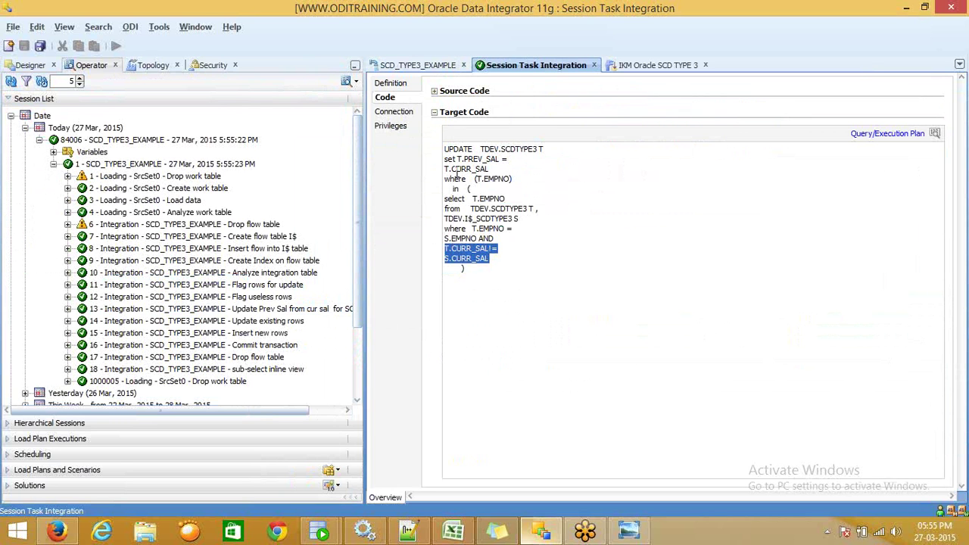
pyautogui.moveTo(453, 170); pyautogui.dragTo(505, 161)
# Copy the generated UPDATE statement into the TDEV worksheet in Oracle SQL Developer, below the SCDTYPE3 select query
pyautogui.moveTo(497, 267); pyautogui.dragTo(443, 136)
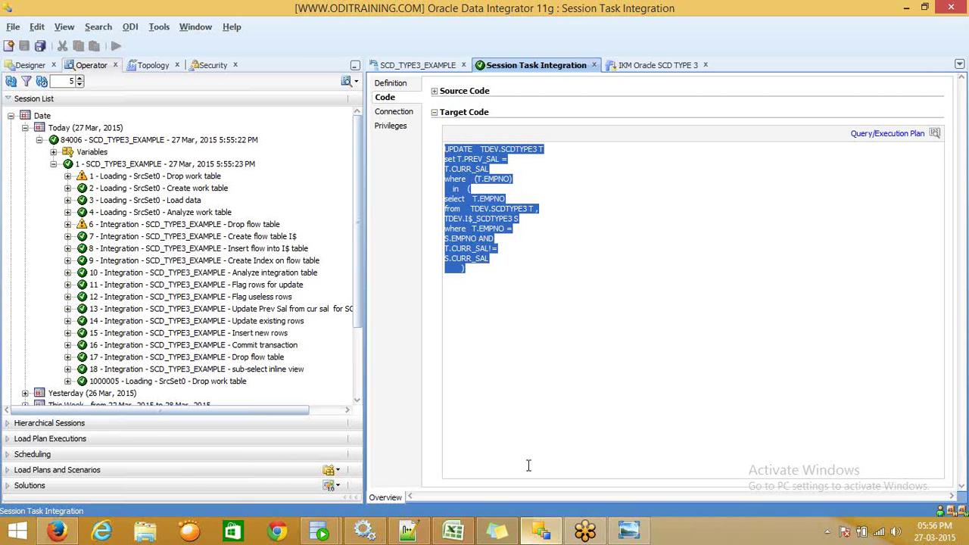
pyautogui.click(321, 532)
pyautogui.click(395, 450)
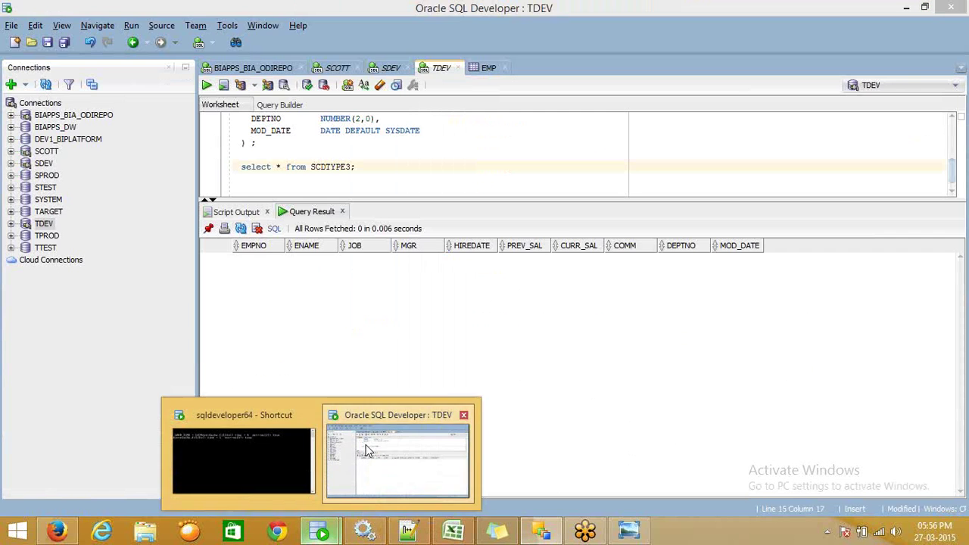
pyautogui.press('Up')
pyautogui.click(370, 177)
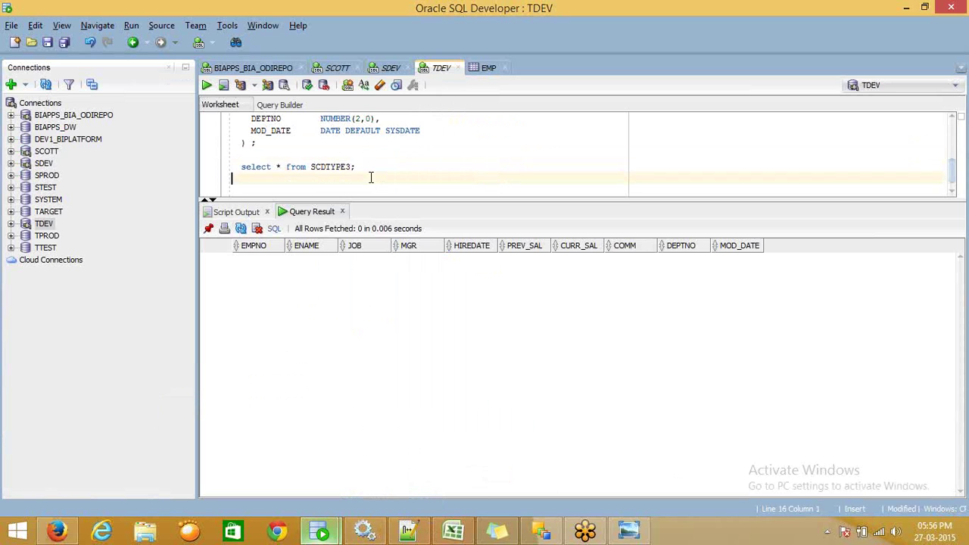
pyautogui.press('Return')
pyautogui.press('Return')
pyautogui.press('Return')
pyautogui.press('Return')
pyautogui.hotkey('ctrl', 'v')
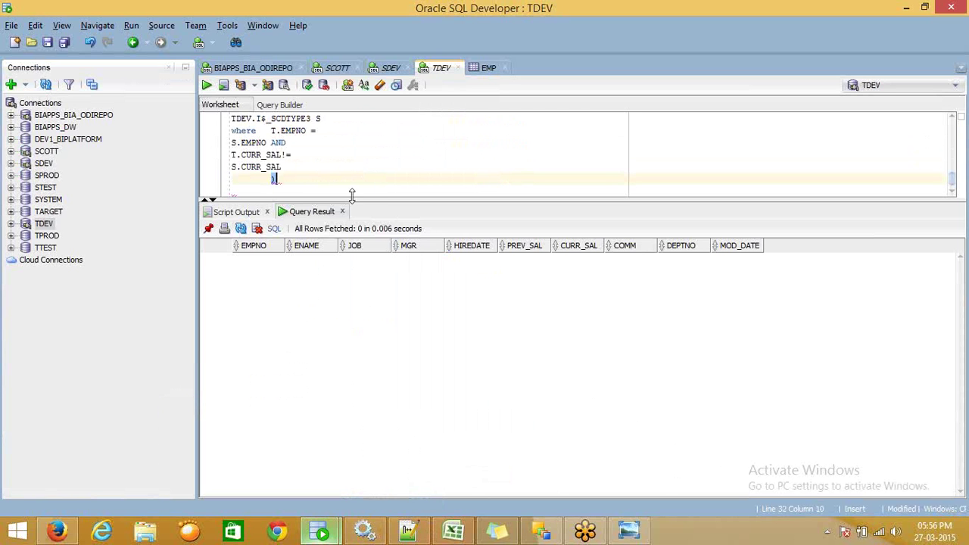
# Enlarge the worksheet area and format the pasted UPDATE statement
pyautogui.moveTo(352, 195); pyautogui.dragTo(352, 292)
pyautogui.click(257, 173)
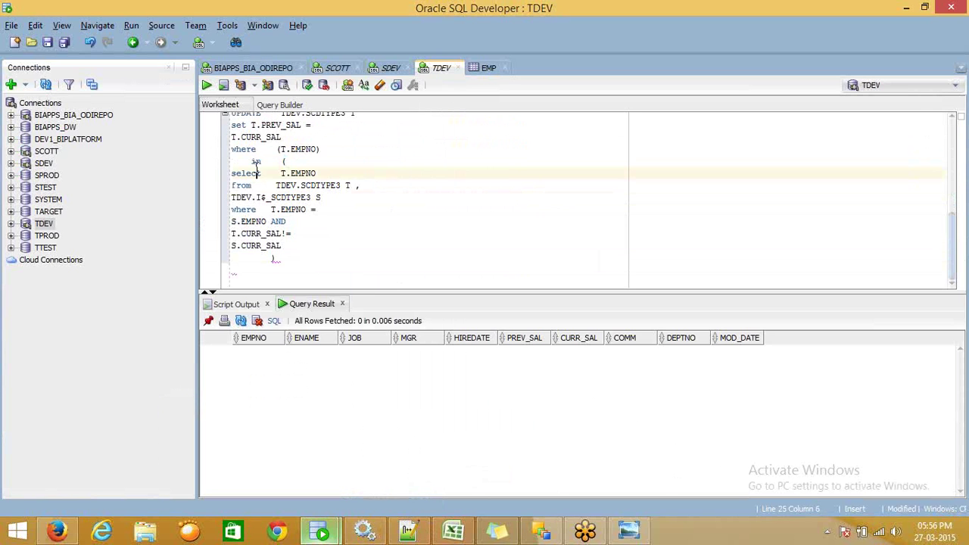
pyautogui.press('Up')
pyautogui.press('Up')
pyautogui.press('Up')
pyautogui.press('Up')
pyautogui.press('Up')
pyautogui.press('Up')
pyautogui.press('Up')
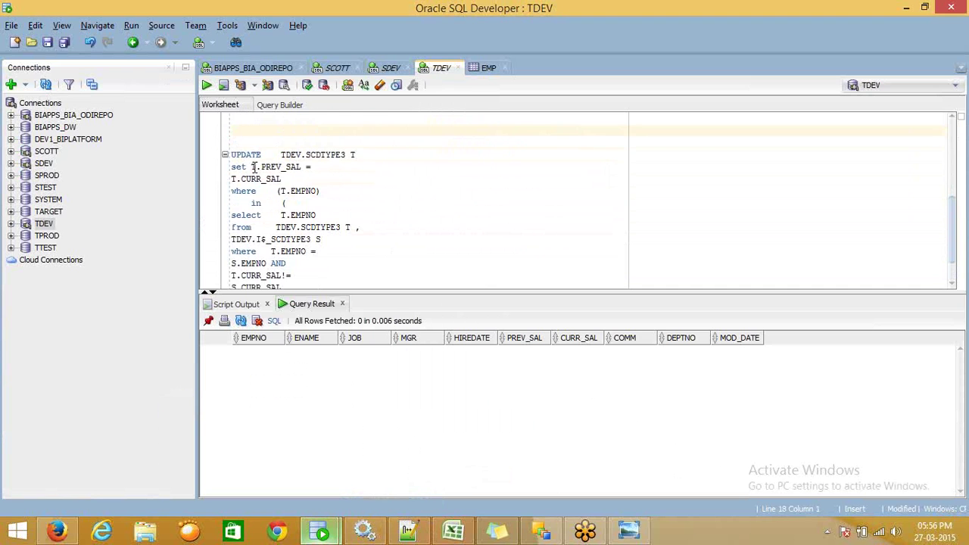
pyautogui.moveTo(245, 147); pyautogui.dragTo(326, 318)
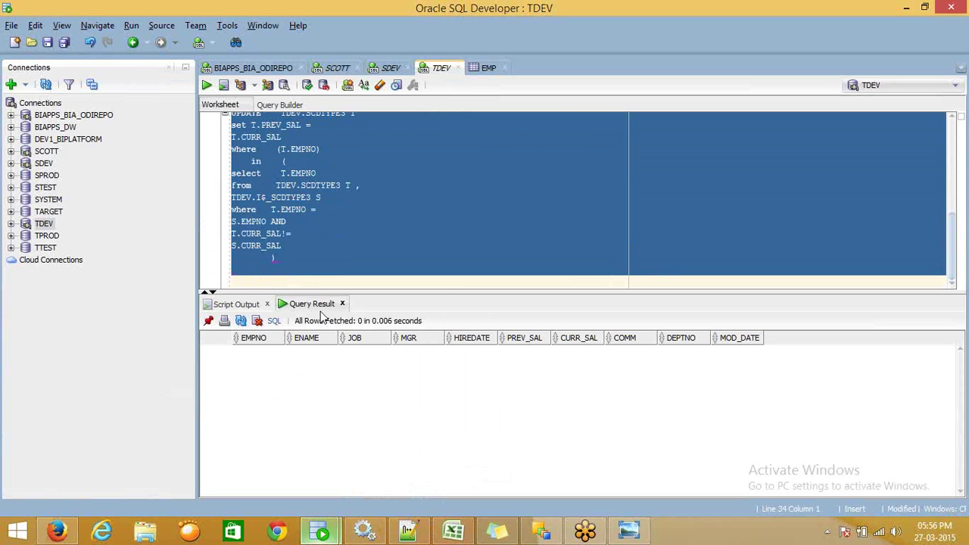
pyautogui.hotkey('ctrl', 'F7')
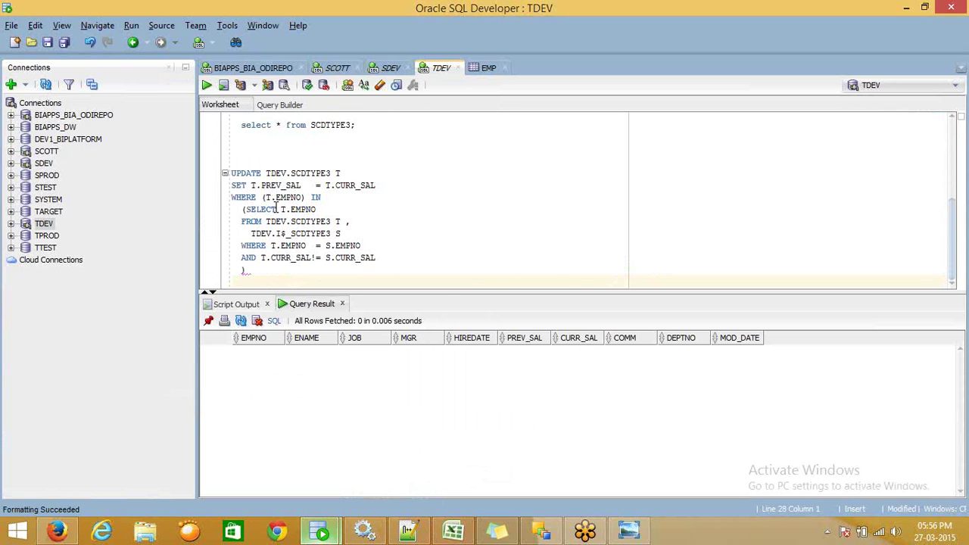
pyautogui.moveTo(231, 174); pyautogui.dragTo(318, 271)
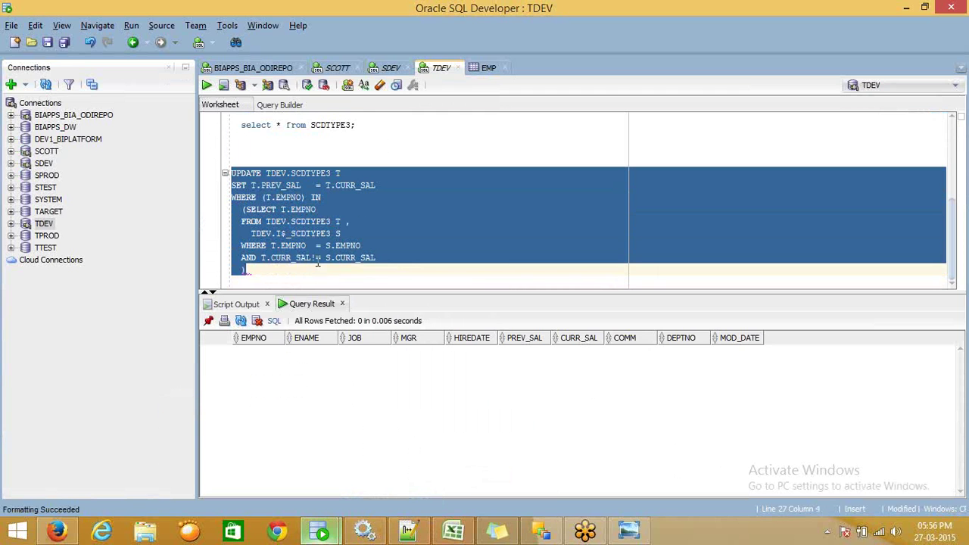
# Return to Oracle Data Integrator and review the Insert, UD1 and UD2 flags of PREV_SAL and CURR_SAL in SCD_TYPE3_EXAMPLE's Quick-Edit mappings
pyautogui.click(542, 530)
pyautogui.click(415, 66)
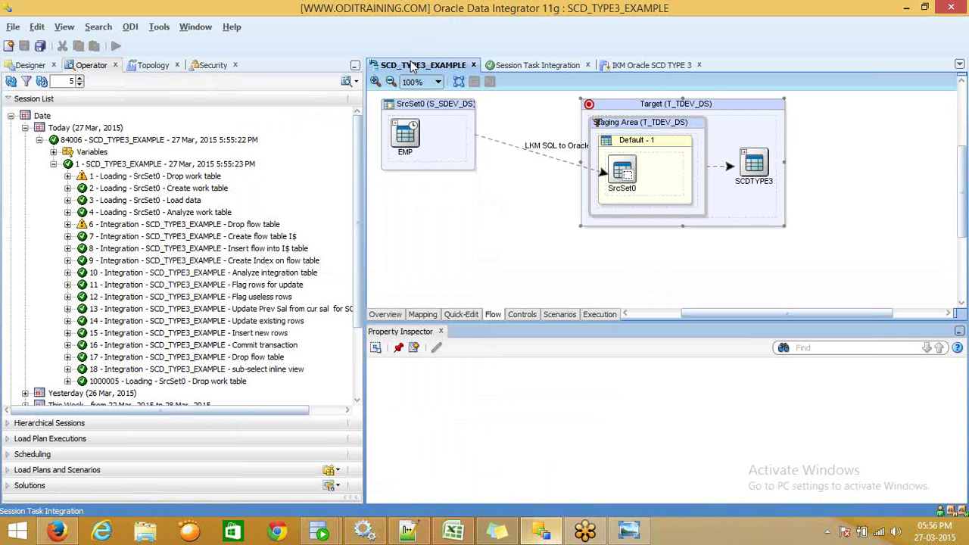
pyautogui.click(471, 315)
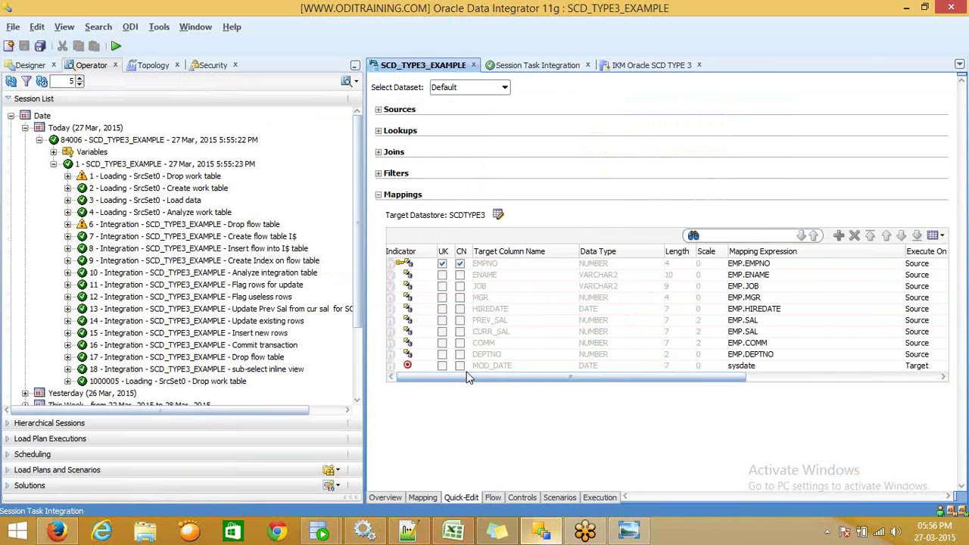
pyautogui.moveTo(449, 375); pyautogui.dragTo(607, 375)
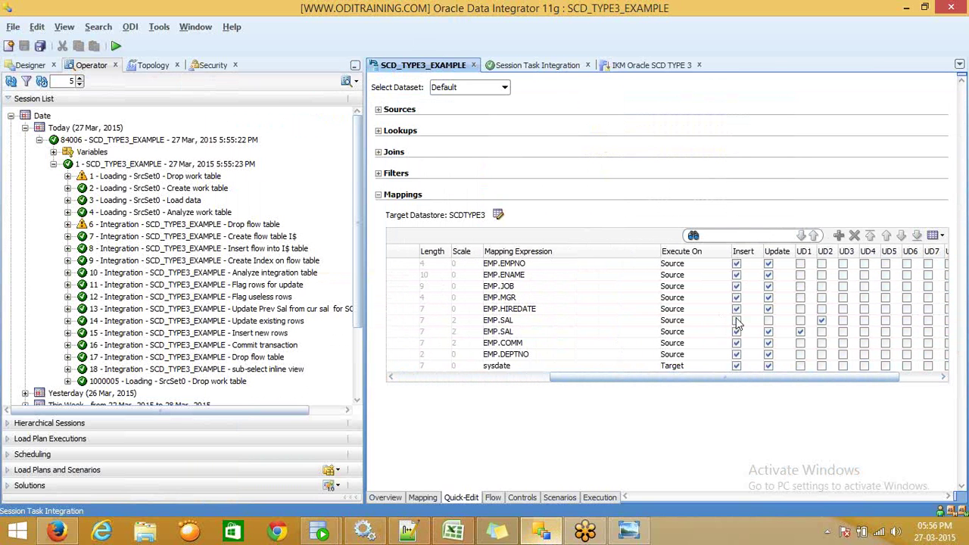
pyautogui.click(744, 321)
pyautogui.click(821, 321)
pyautogui.click(821, 321)
pyautogui.click(822, 321)
pyautogui.click(801, 331)
pyautogui.click(801, 331)
# Copy the Update Prev Sal command code from IKM Oracle SCD TYPE 3 into the SQL Developer worksheet, below the formatted UPDATE
pyautogui.click(625, 67)
pyautogui.doubleClick(542, 337)
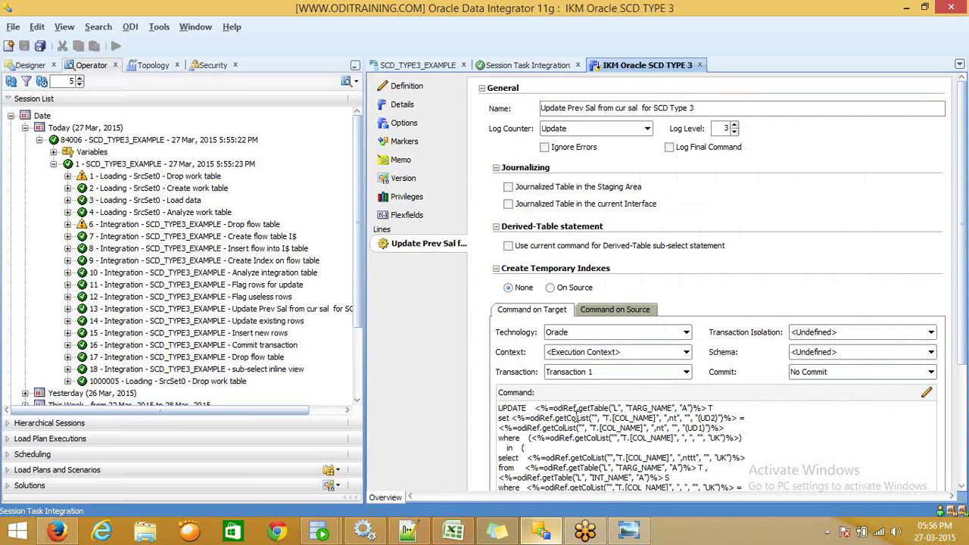
pyautogui.click(577, 417)
pyautogui.hotkey('ctrl', 'a')
pyautogui.hotkey('ctrl', 'c')
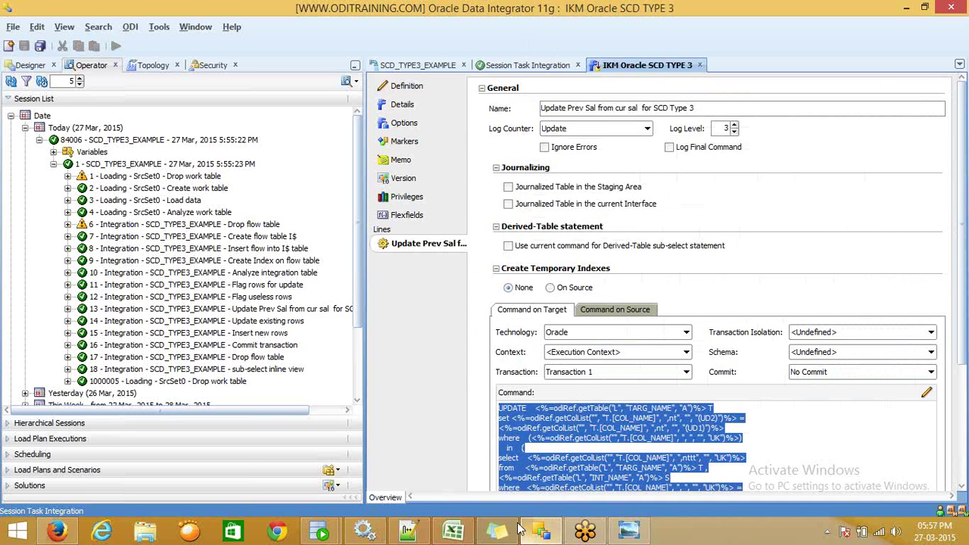
pyautogui.click(324, 535)
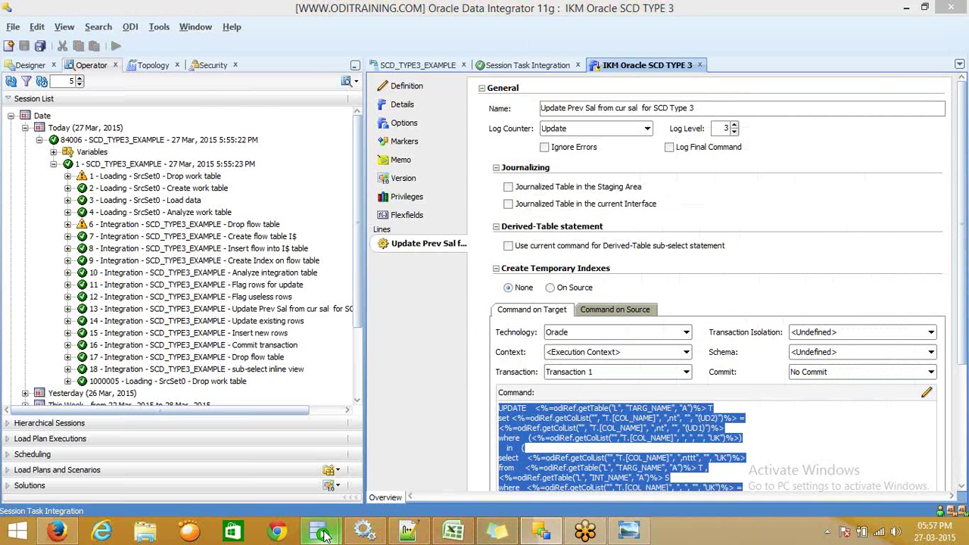
pyautogui.click(409, 454)
pyautogui.click(425, 277)
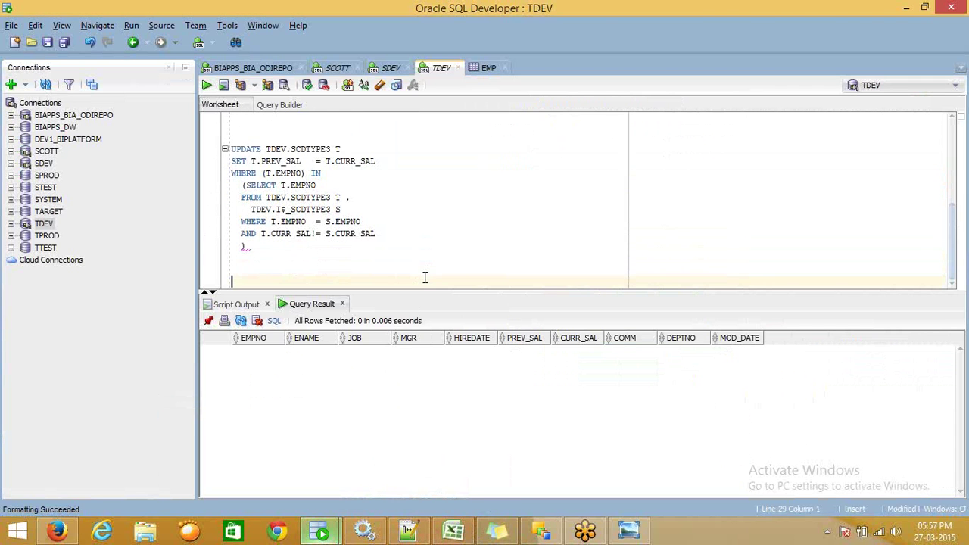
pyautogui.hotkey('ctrl', 'v')
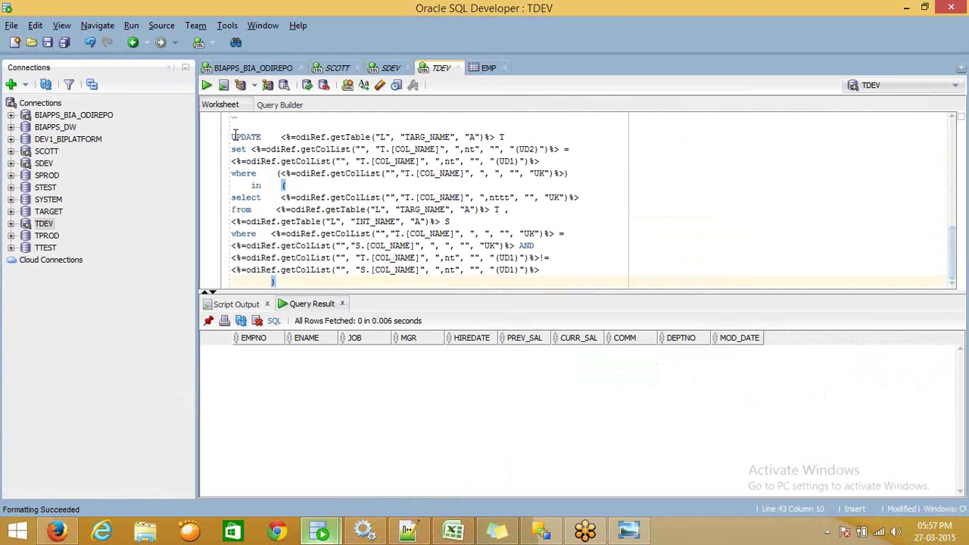
# Examine the pasted odiRef template and its UD1 and UD2 column references
pyautogui.moveTo(233, 136); pyautogui.dragTo(513, 282)
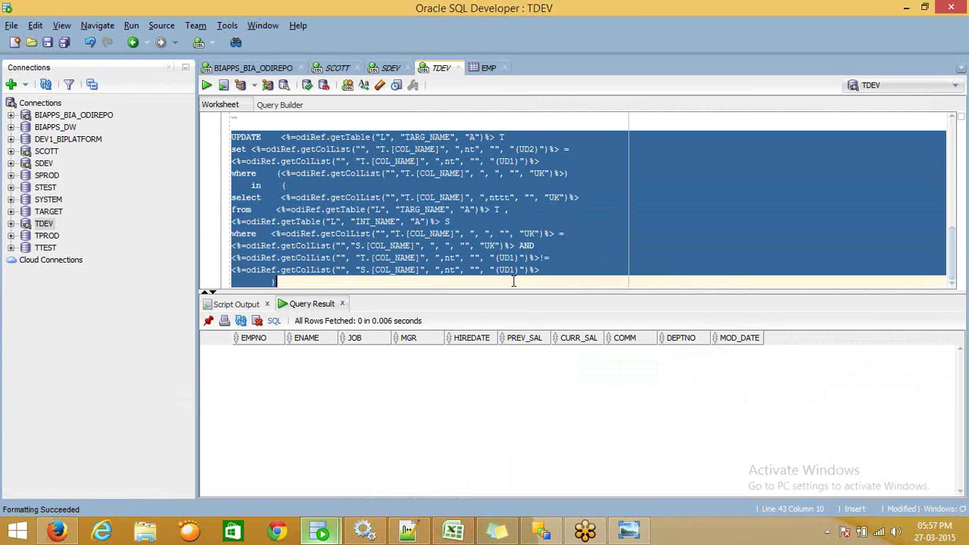
pyautogui.click(513, 282)
pyautogui.doubleClick(508, 258)
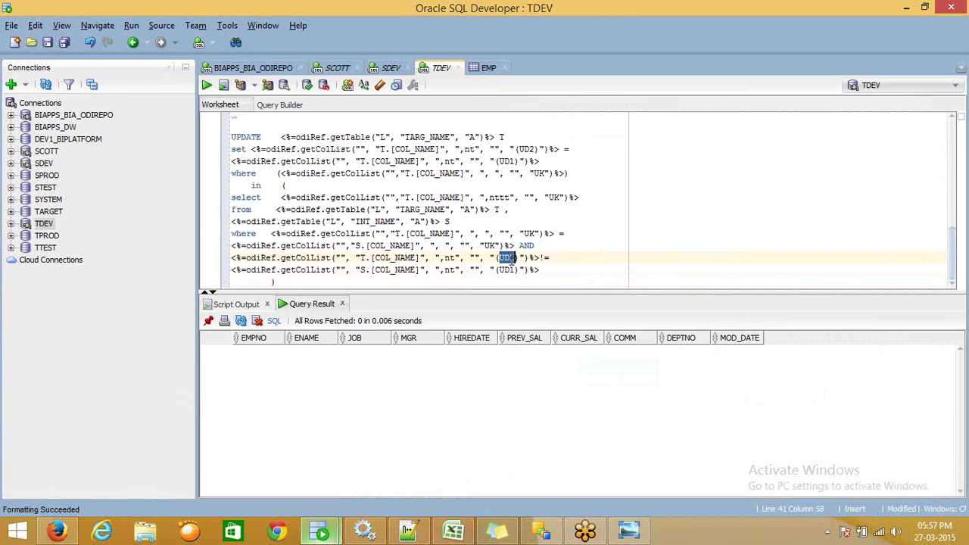
pyautogui.doubleClick(526, 149)
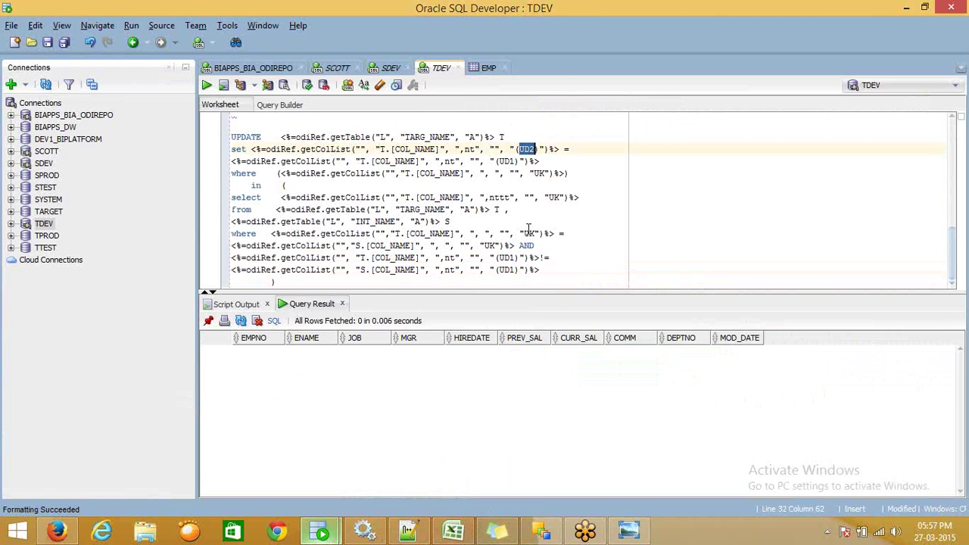
# Check the knowledge module command again and return to the formatted UPDATE statement in the TDEV worksheet to compare it with the template
pyautogui.click(545, 535)
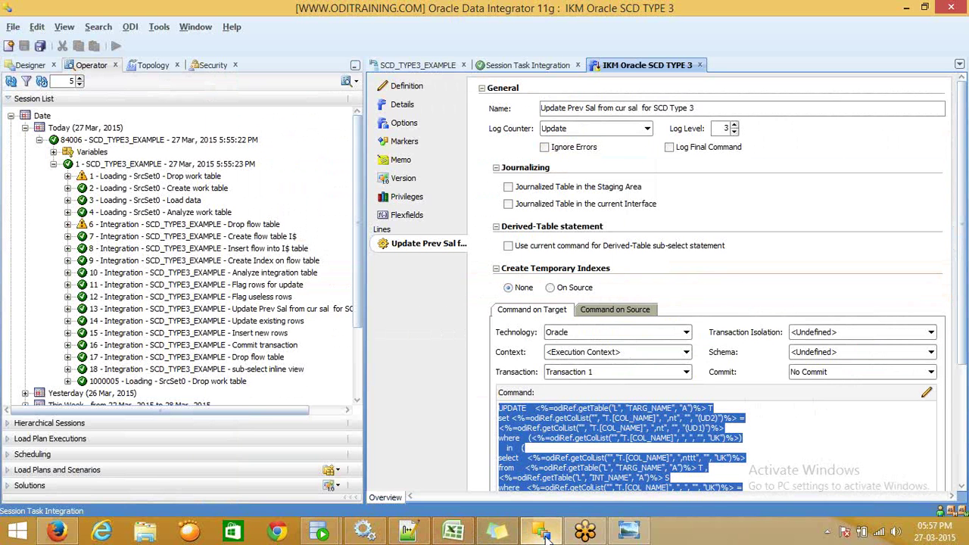
pyautogui.moveTo(331, 535)
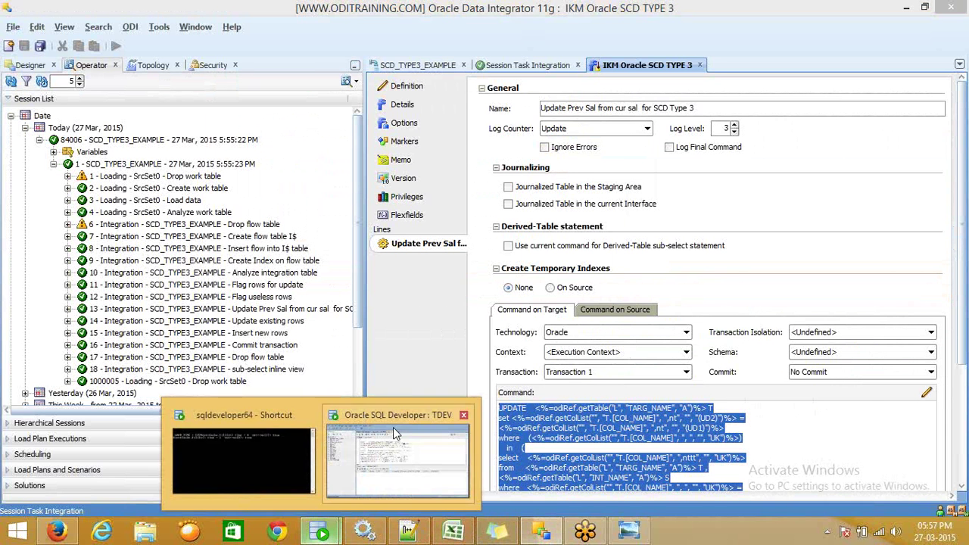
pyautogui.click(393, 427)
pyautogui.press('Up')
pyautogui.press('Up')
pyautogui.press('Up')
pyautogui.press('Up')
pyautogui.press('Up')
pyautogui.press('Up')
pyautogui.press('Up')
pyautogui.press('Up')
pyautogui.press('Up')
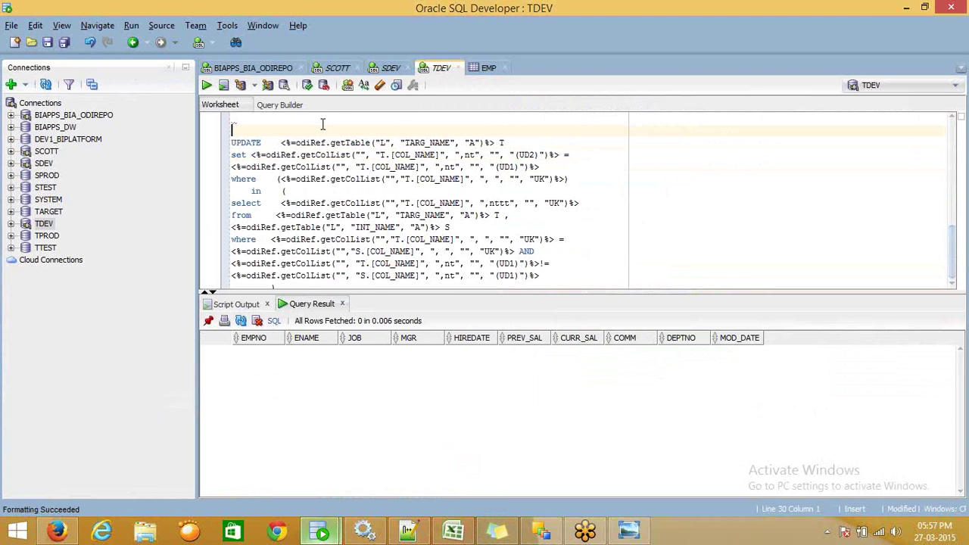
pyautogui.press('Up')
pyautogui.press('Up')
pyautogui.press('Up')
pyautogui.press('Up')
pyautogui.press('Up')
pyautogui.press('Up')
pyautogui.press('Up')
pyautogui.press('Up')
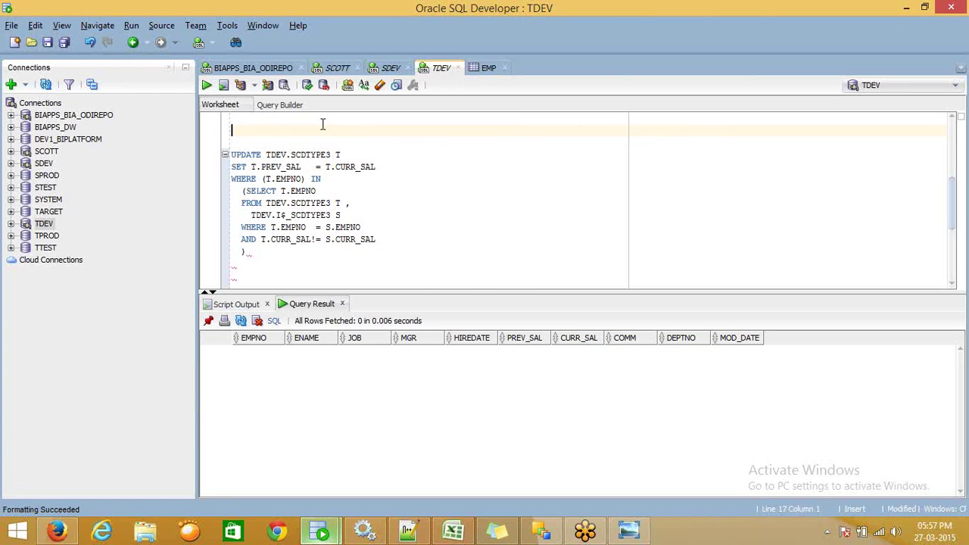
# Query all rows of SCDTYPE3 with select * from SCDTYPE3 and inspect the PREV_SAL column for every employee
pyautogui.hotkey('ctrl', 'Return')
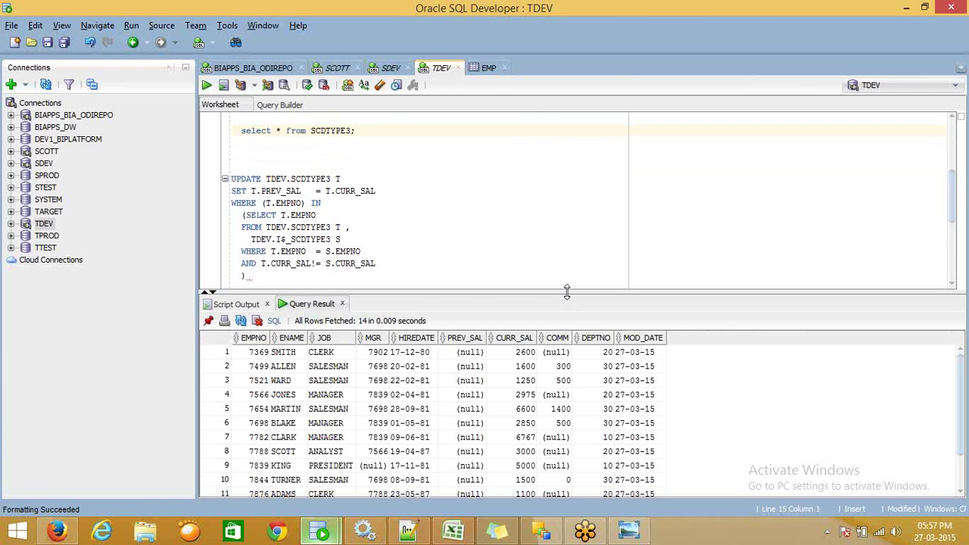
pyautogui.moveTo(566, 292); pyautogui.dragTo(591, 184)
pyautogui.click(463, 247)
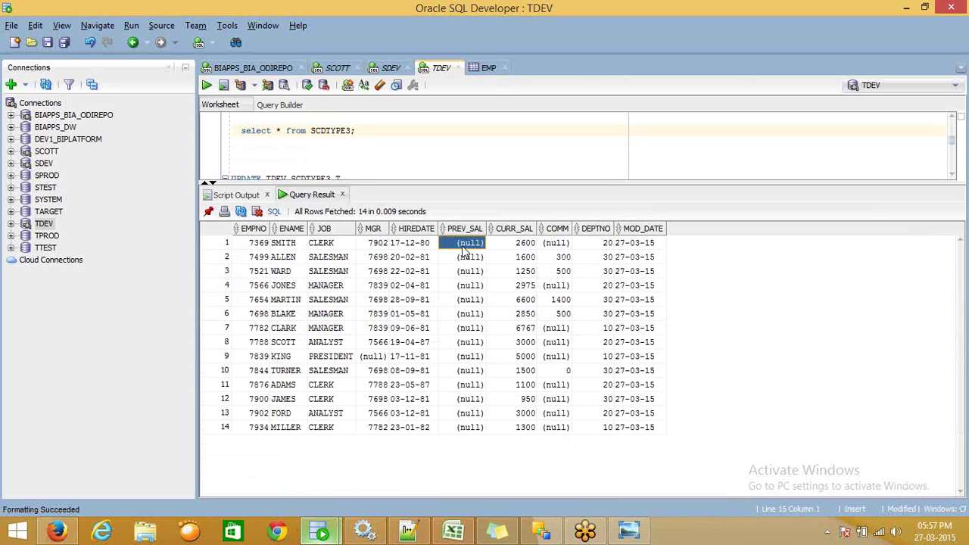
pyautogui.moveTo(463, 250); pyautogui.dragTo(479, 433)
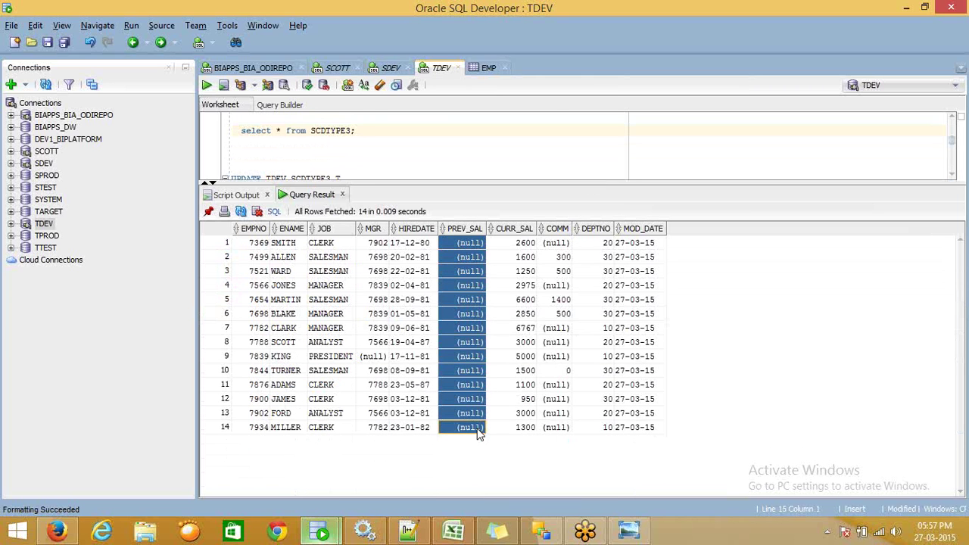
# Open the EMP table's data under the SDEV connection and set the PRESIDENT row's SAL to 5500
pyautogui.click(12, 164)
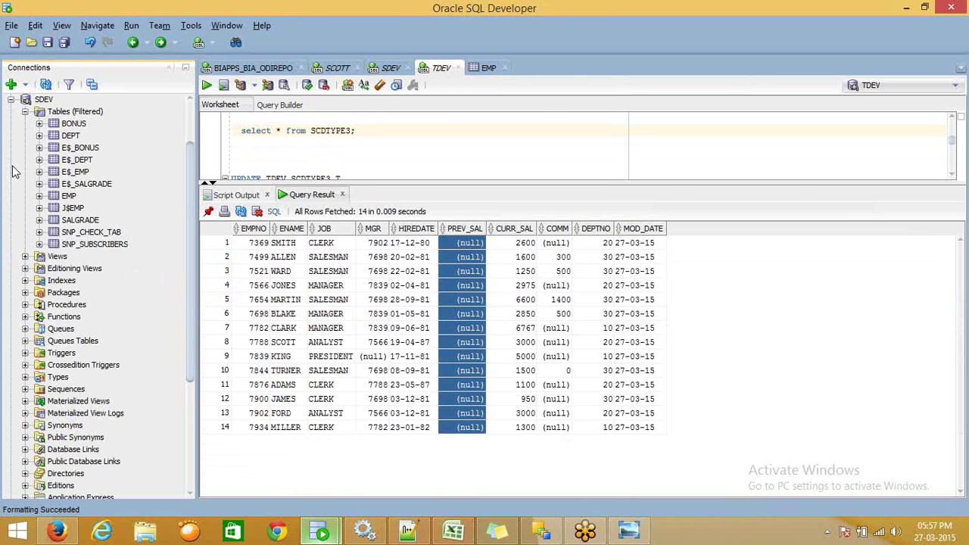
pyautogui.click(75, 189)
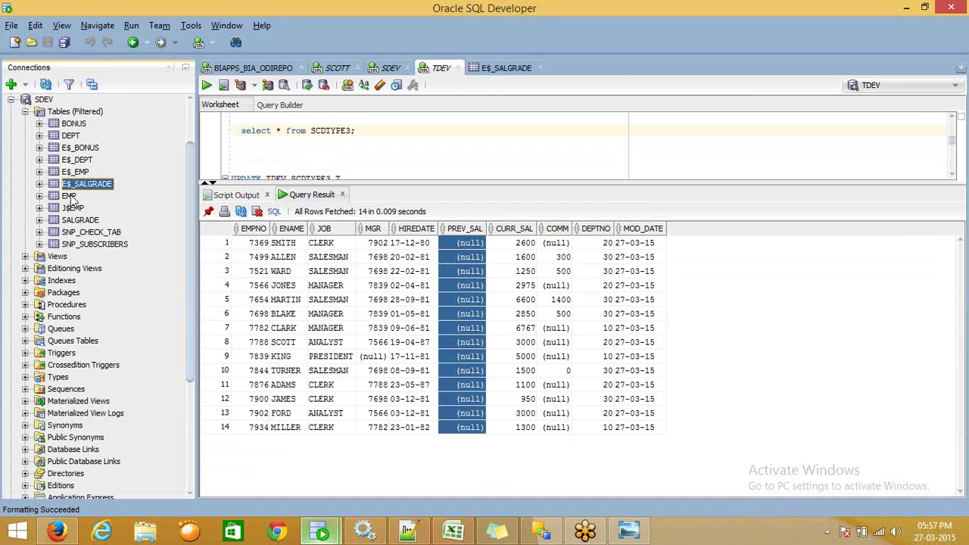
pyautogui.click(71, 196)
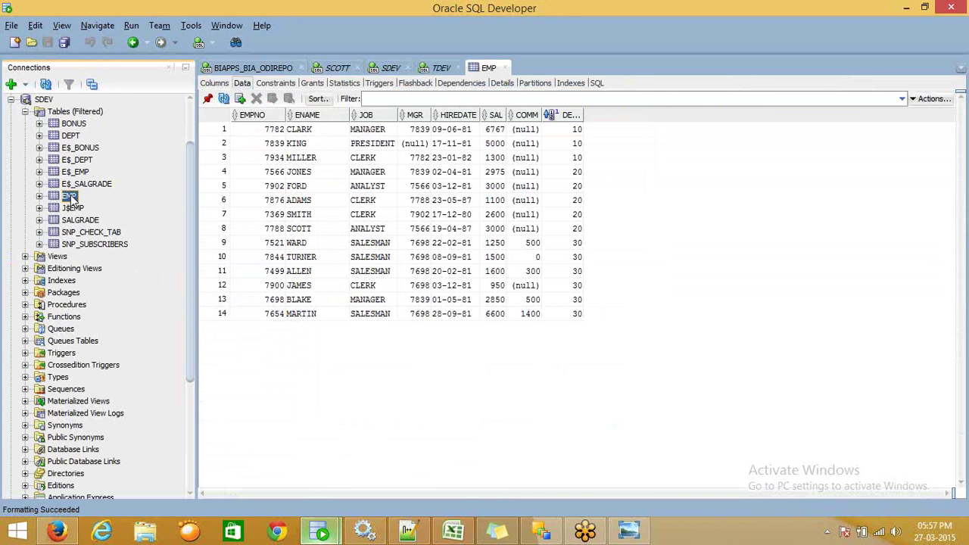
pyautogui.click(305, 134)
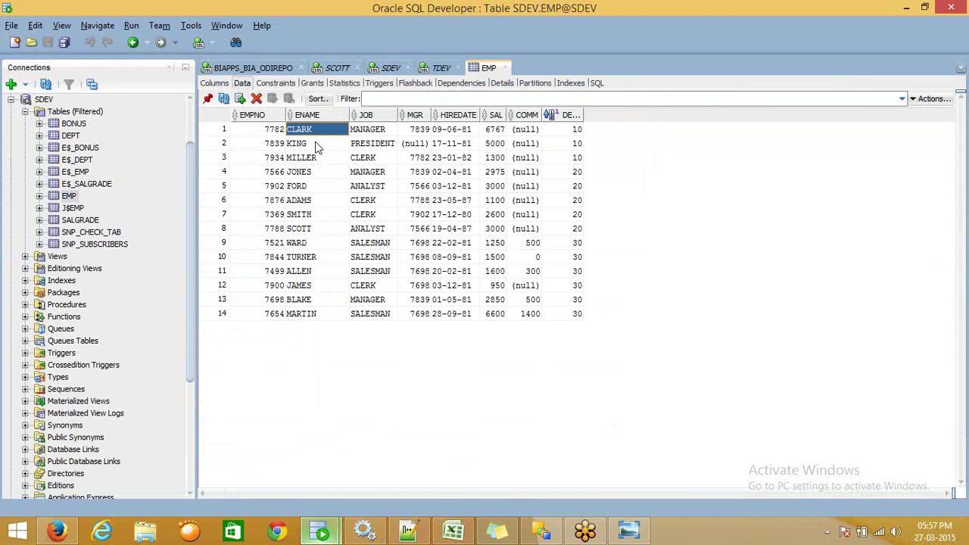
pyautogui.click(318, 145)
pyautogui.click(492, 146)
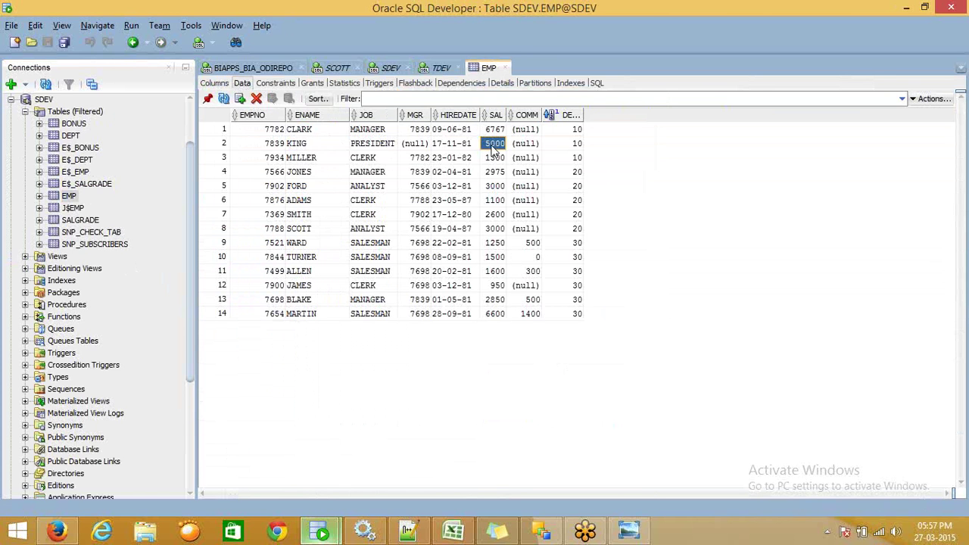
pyautogui.write('55')
pyautogui.click(525, 144)
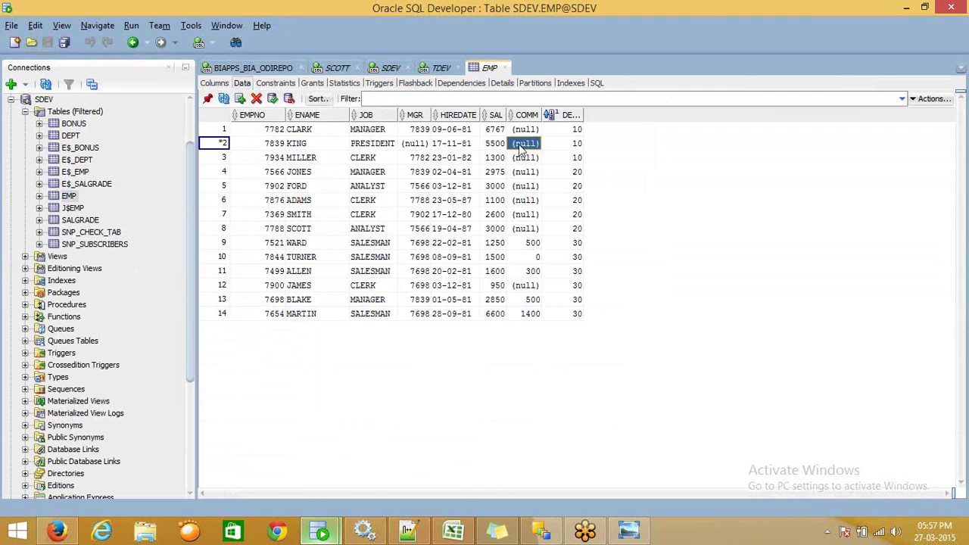
pyautogui.click(497, 143)
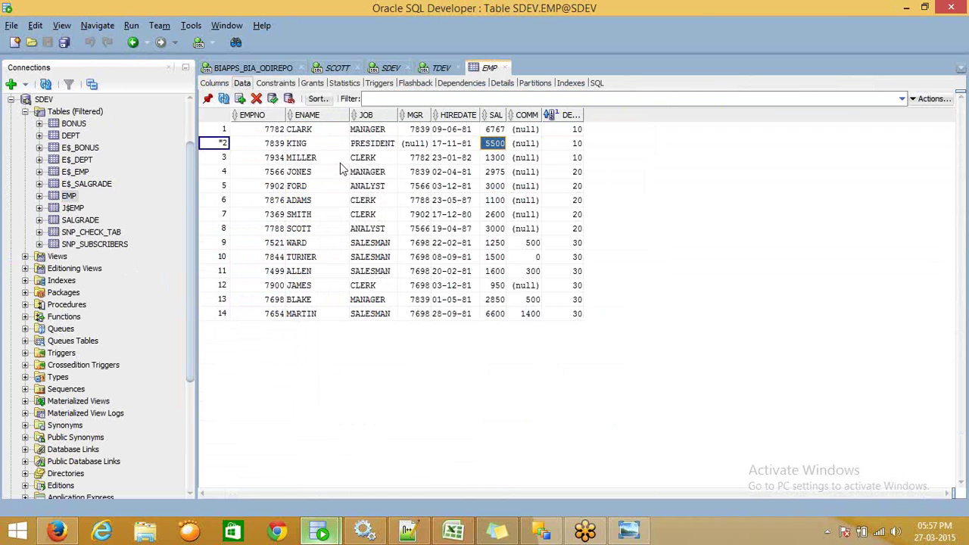
# Set SAL to 3100 for the CLERK in department 10 of EMP and commit both salary changes
pyautogui.click(340, 162)
pyautogui.click(499, 161)
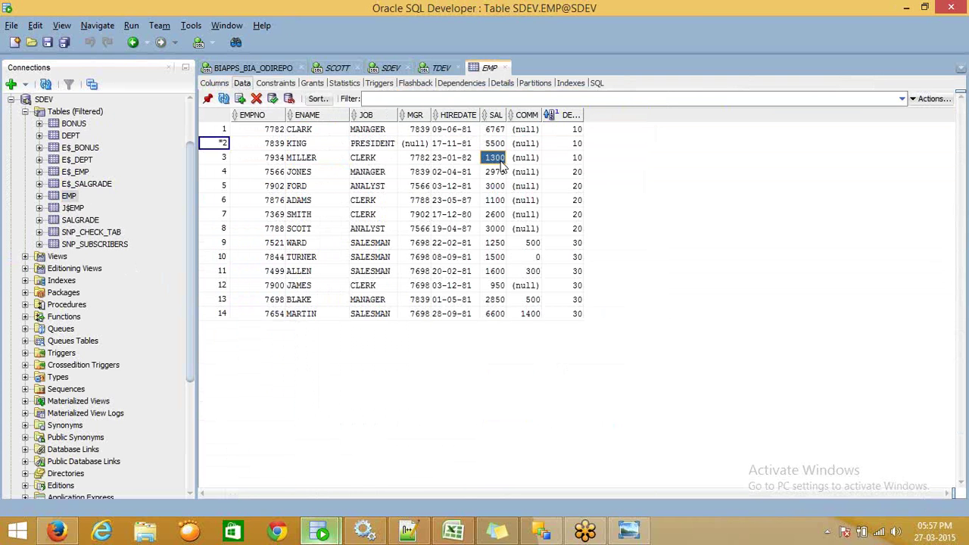
pyautogui.write('31')
pyautogui.click(473, 157)
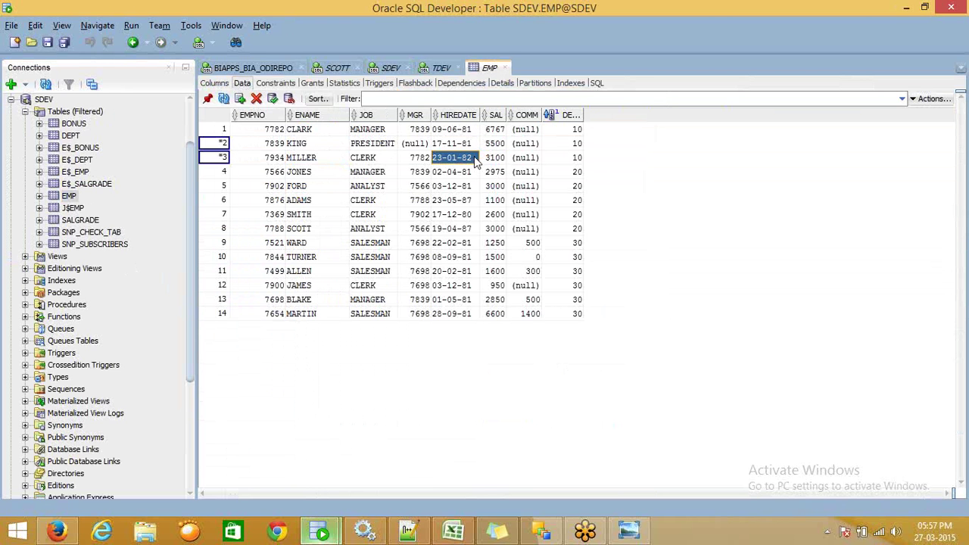
pyautogui.click(273, 99)
# Switch to Oracle Data Integrator and execute SCD_TYPE3_EXAMPLE in the Global context with Local (No Agent) and log level 5
pyautogui.click(542, 531)
pyautogui.click(412, 65)
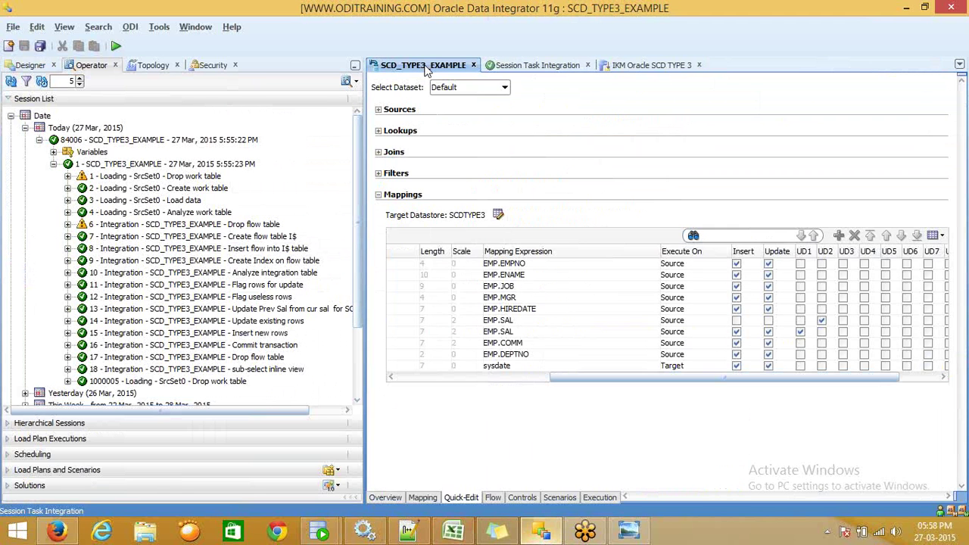
pyautogui.click(116, 47)
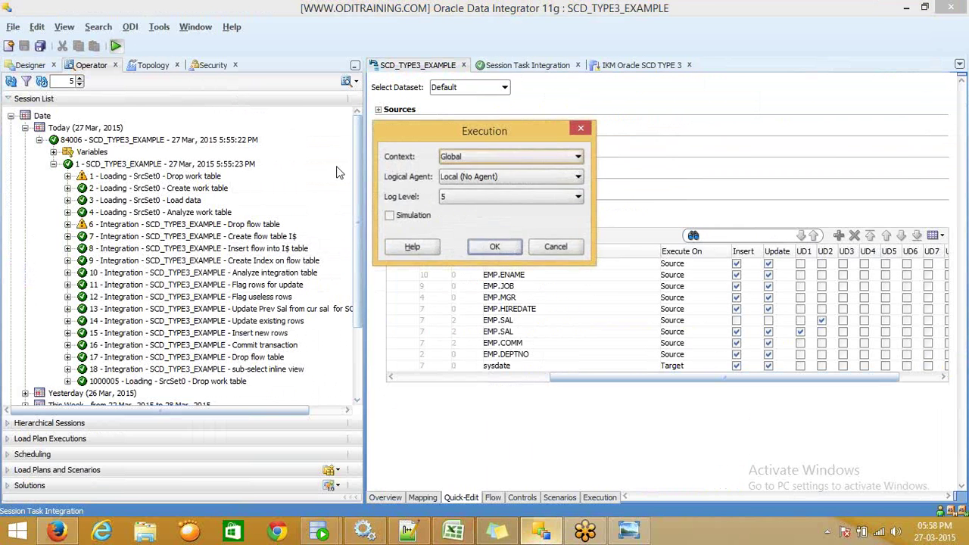
pyautogui.click(496, 248)
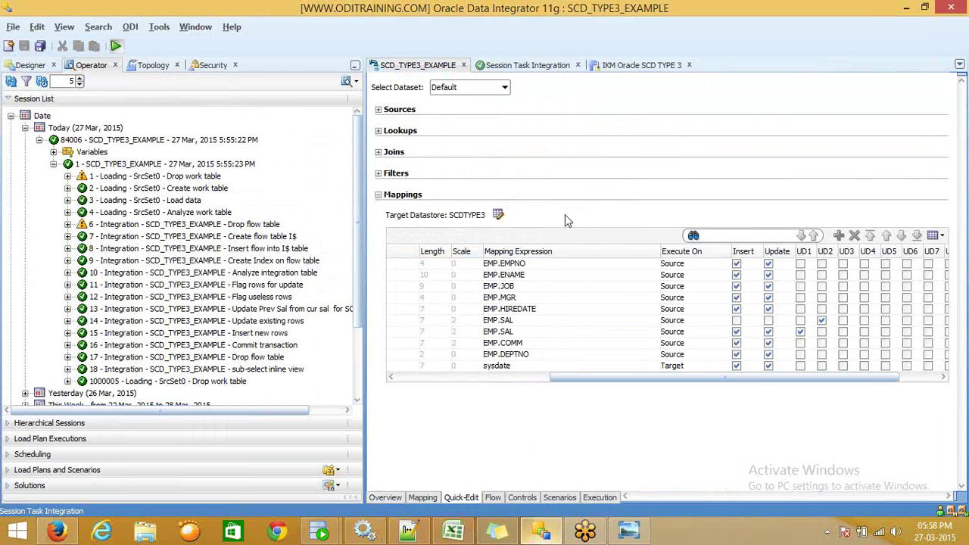
pyautogui.click(590, 214)
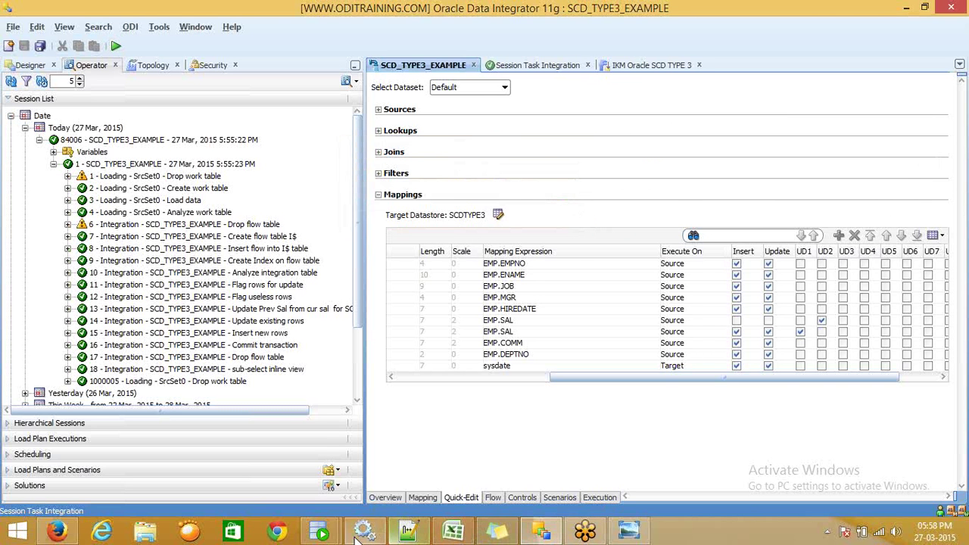
# Return to the TDEV worksheet in SQL Developer and rerun select * from SCDTYPE3 to fetch the reloaded rows
pyautogui.moveTo(321, 530)
pyautogui.click(390, 446)
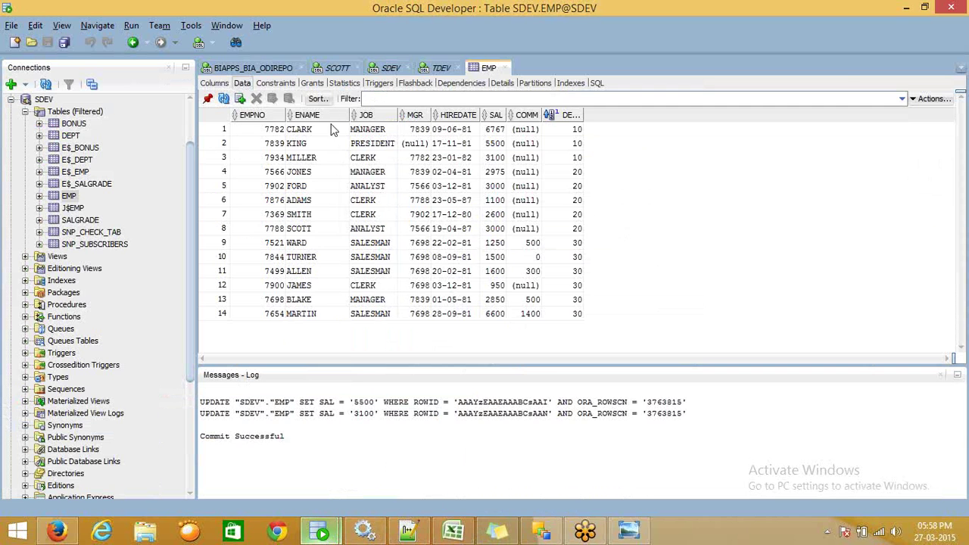
pyautogui.click(439, 68)
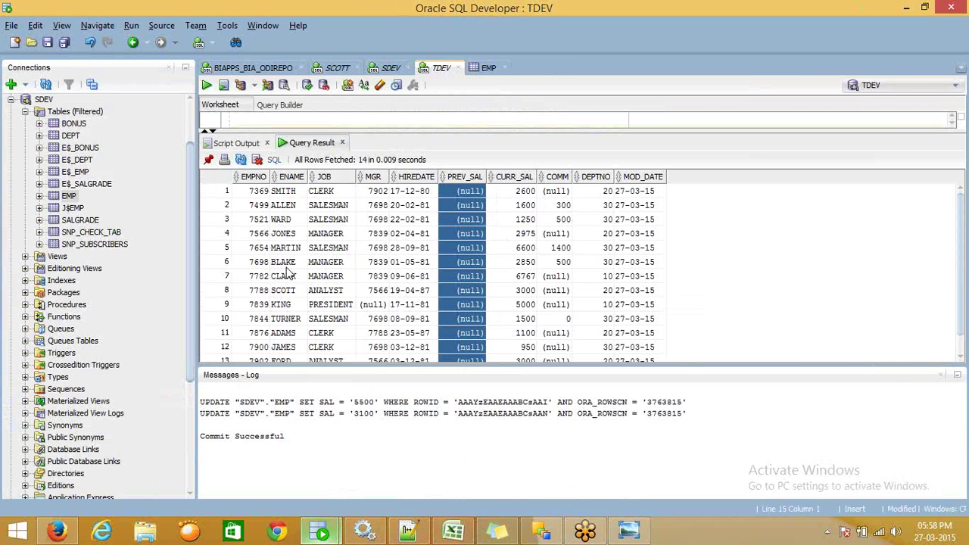
pyautogui.click(940, 376)
pyautogui.click(361, 131)
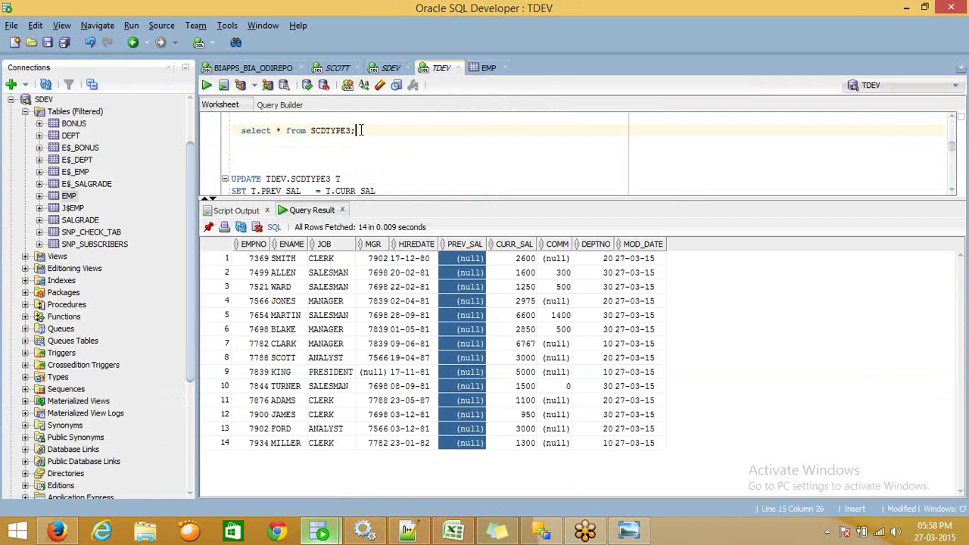
pyautogui.hotkey('ctrl', 'Return')
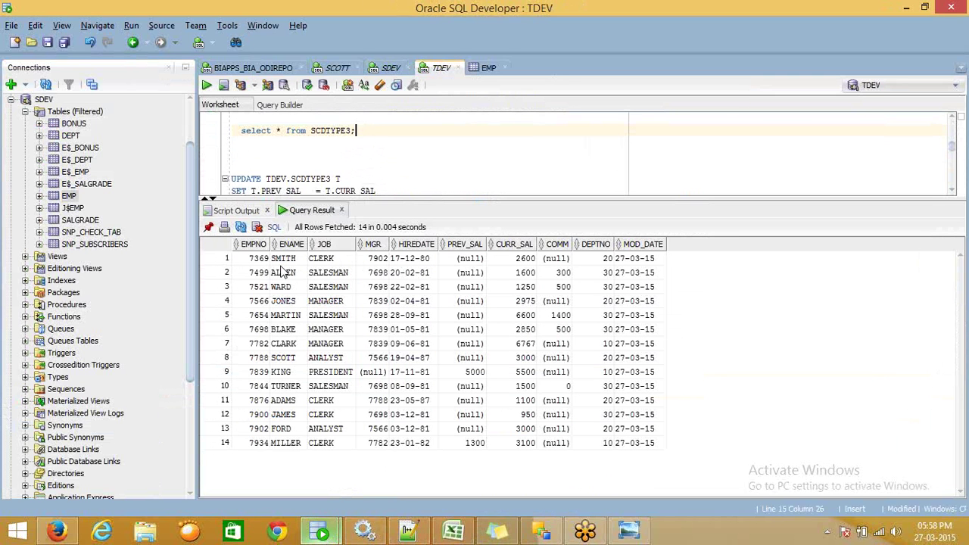
# Compare PREV_SAL, CURR_SAL and MOD_DATE in the SCDTYPE3 result for the two employees with changed salaries
pyautogui.click(289, 373)
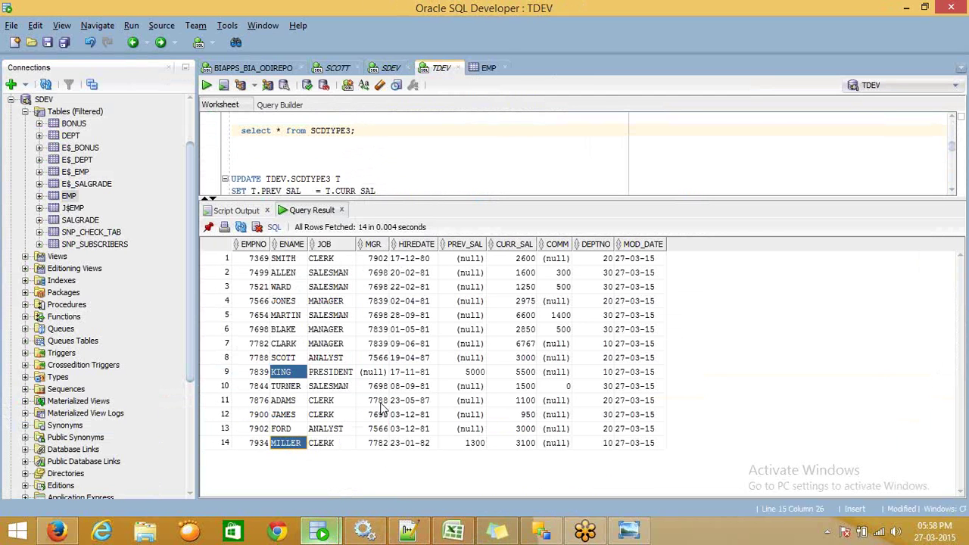
pyautogui.keyDown('ctrl'); pyautogui.click(476, 373); pyautogui.keyUp('ctrl')
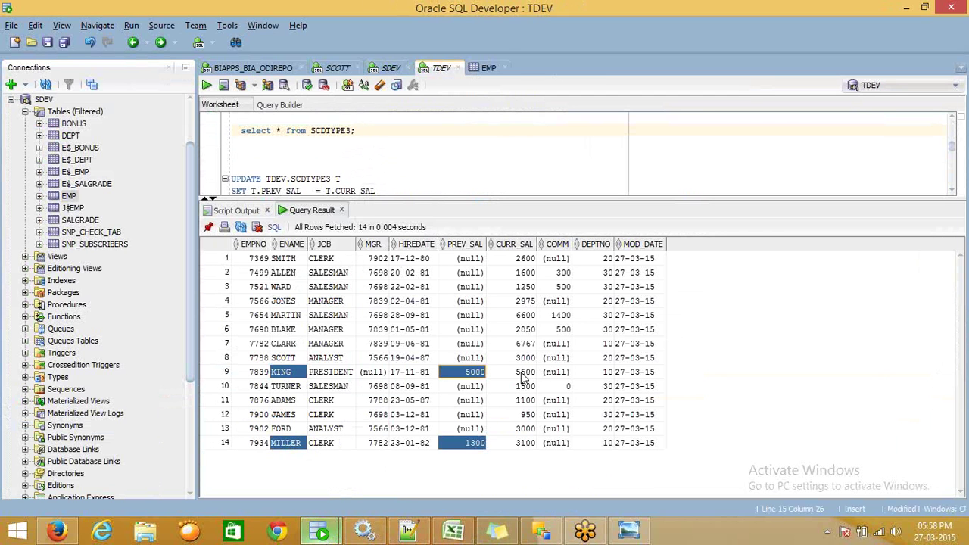
pyautogui.keyDown('ctrl'); pyautogui.click(522, 373); pyautogui.keyUp('ctrl')
pyautogui.keyDown('ctrl'); pyautogui.click(617, 373); pyautogui.keyUp('ctrl')
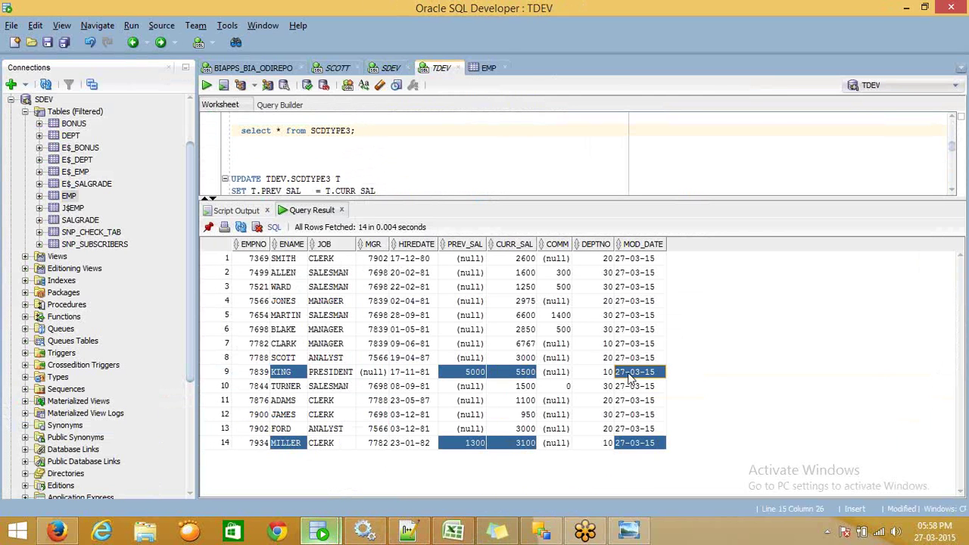
pyautogui.keyDown('ctrl'); pyautogui.click(606, 374); pyautogui.keyUp('ctrl')
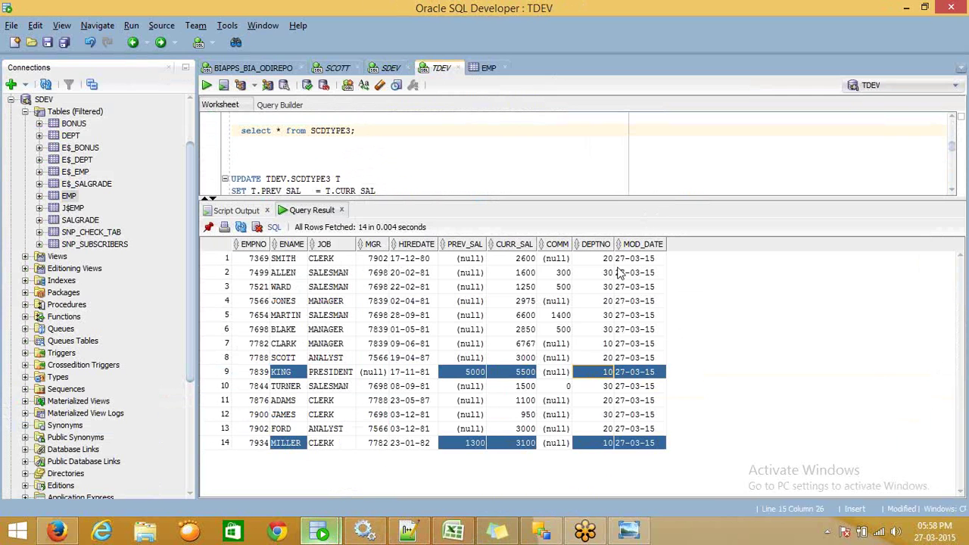
# Switch to Oracle Data Integrator and view the data of target datastore SCDTYPE3 from SCD_TYPE3_EXAMPLE's mapping
pyautogui.click(551, 538)
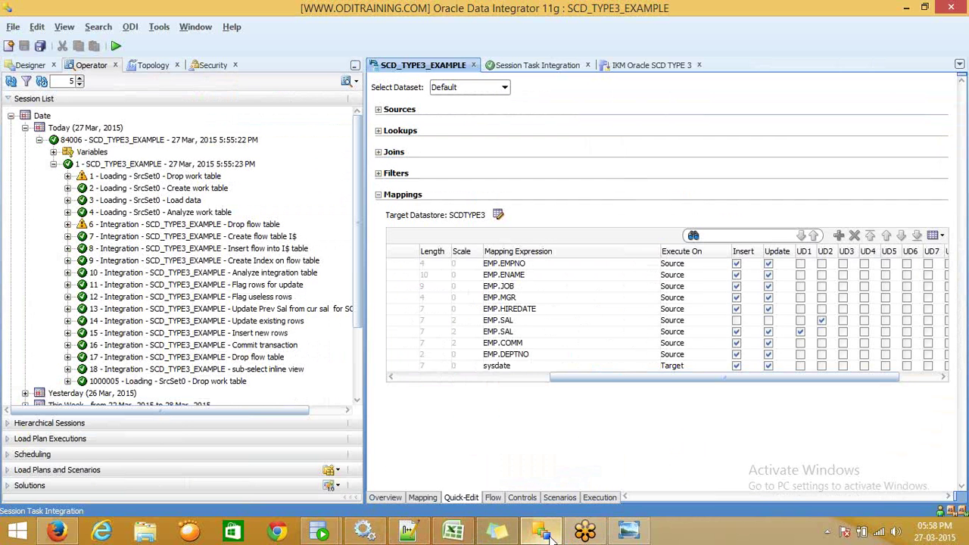
pyautogui.click(426, 498)
pyautogui.rightClick(736, 98)
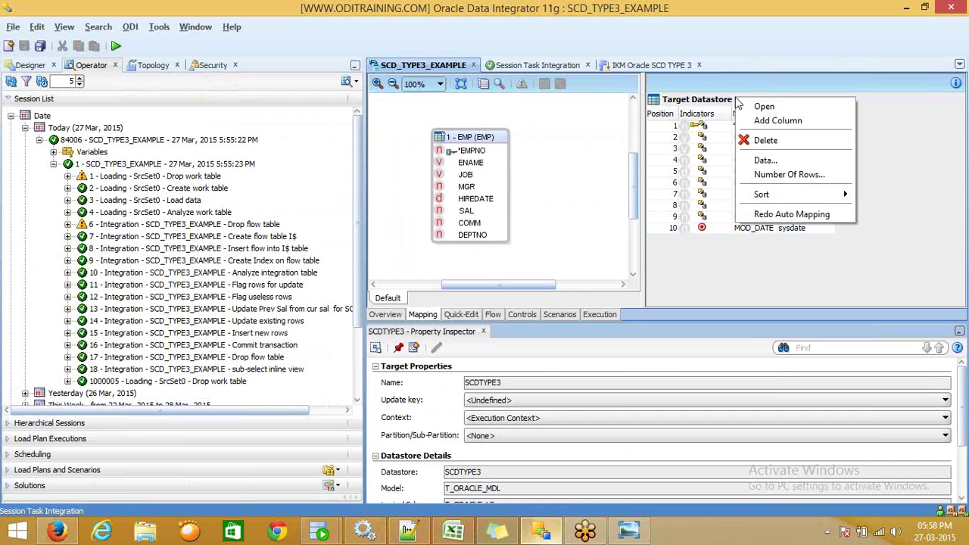
pyautogui.click(779, 165)
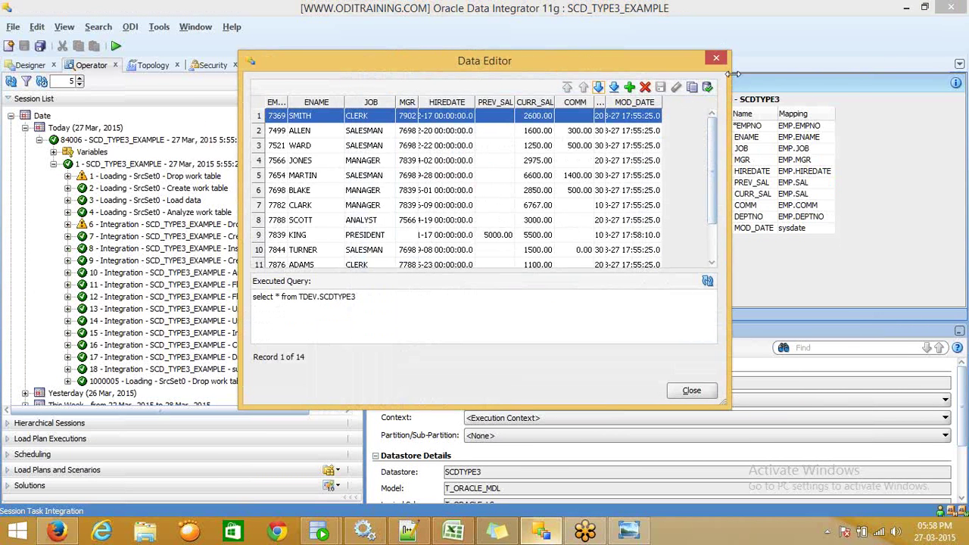
# Widen the Data Editor and its DEPTNO and MOD_DATE columns so the full modification timestamps can be read
pyautogui.moveTo(728, 60); pyautogui.dragTo(892, 61)
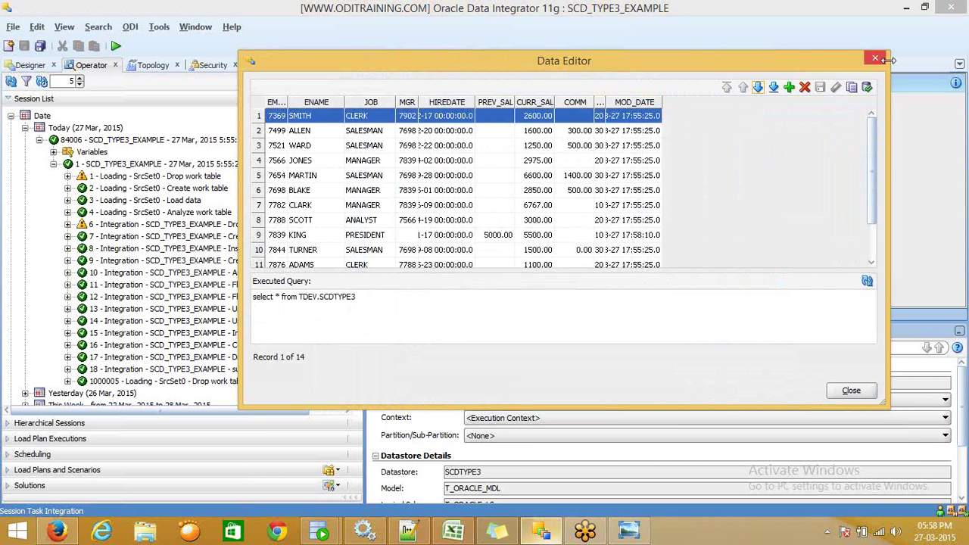
pyautogui.doubleClick(662, 103)
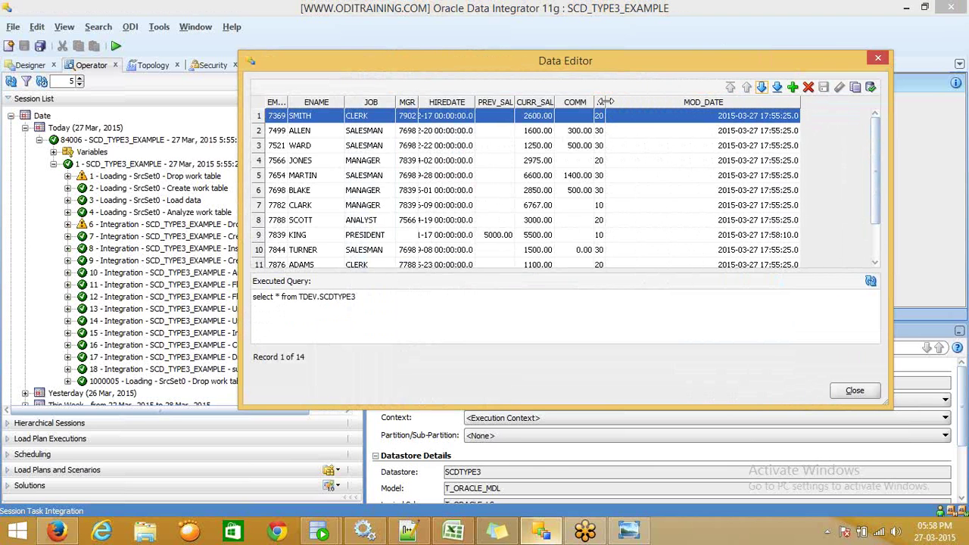
pyautogui.moveTo(607, 101); pyautogui.dragTo(667, 99)
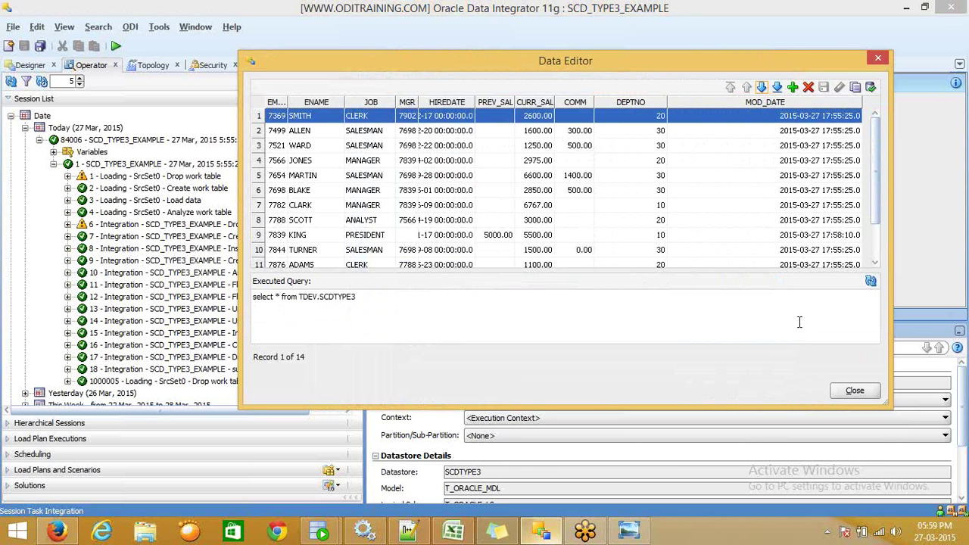
pyautogui.moveTo(892, 179); pyautogui.dragTo(912, 174)
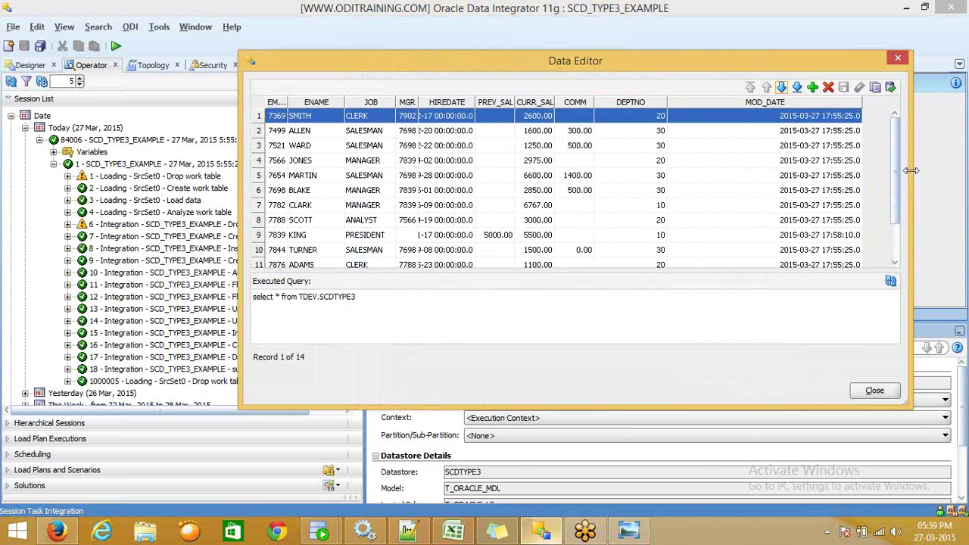
# Examine the MOD_DATE timestamps and the PREV_SAL and CURR_SAL values of the updated rows against the neighbouring unchanged rows
pyautogui.click(833, 236)
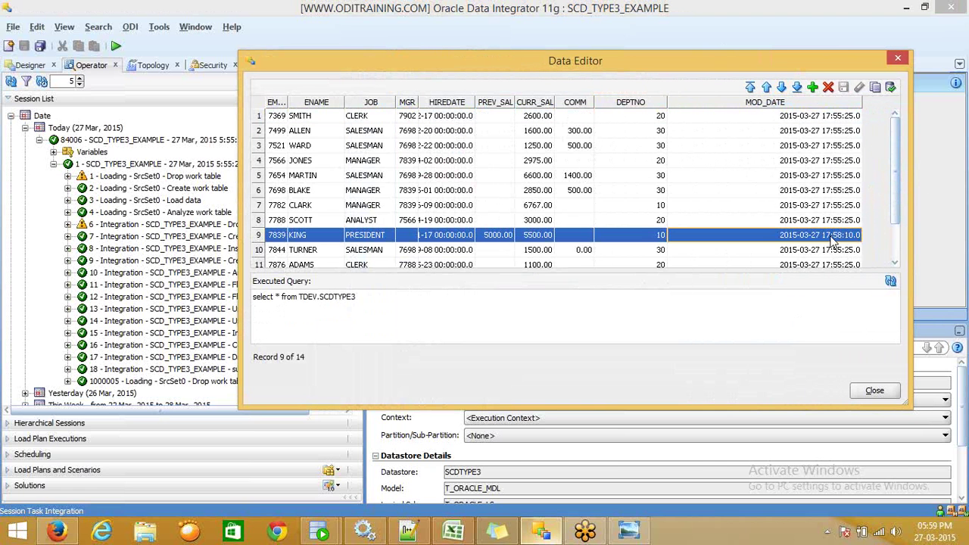
pyautogui.press('Up')
pyautogui.press('Down')
pyautogui.press('Down')
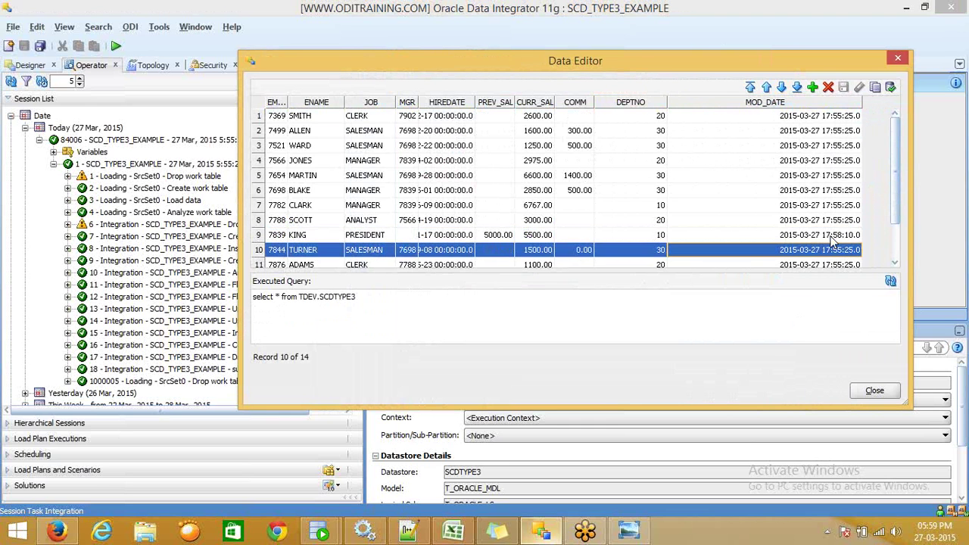
pyautogui.press('Up')
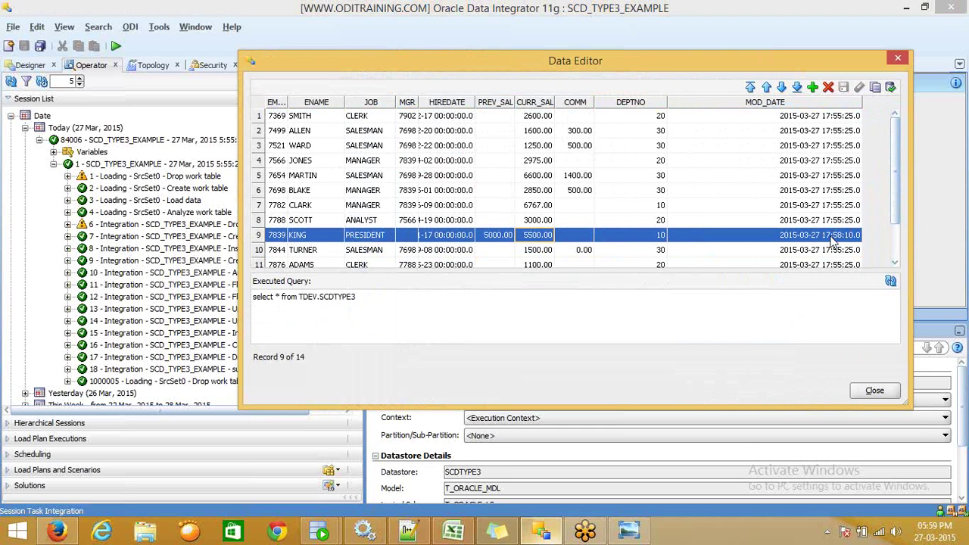
pyautogui.click(504, 236)
pyautogui.click(533, 238)
pyautogui.moveTo(901, 234); pyautogui.dragTo(900, 262)
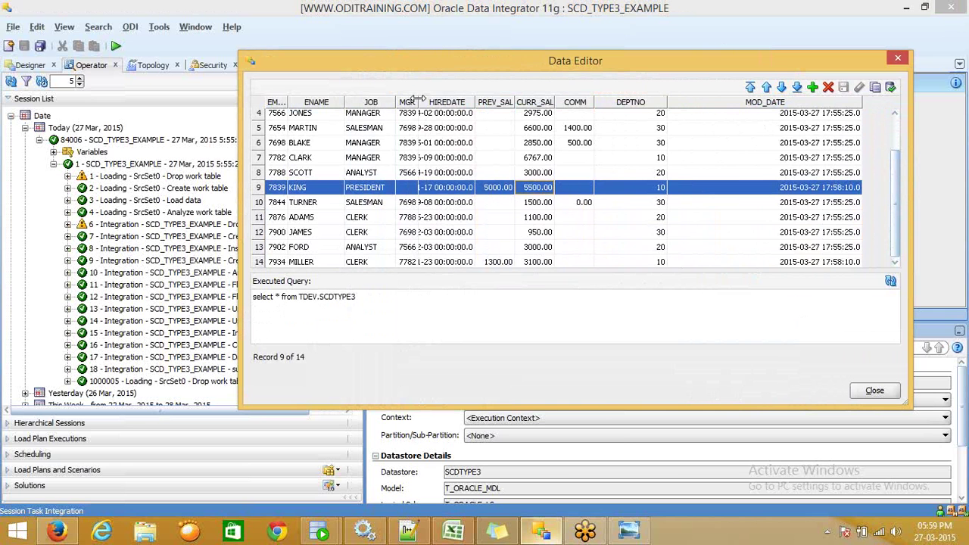
# Widen the MGR and HIREDATE columns so the hire dates can be read in full, check the PREV_SAL values, and close the Data Editor
pyautogui.moveTo(418, 101); pyautogui.dragTo(529, 101)
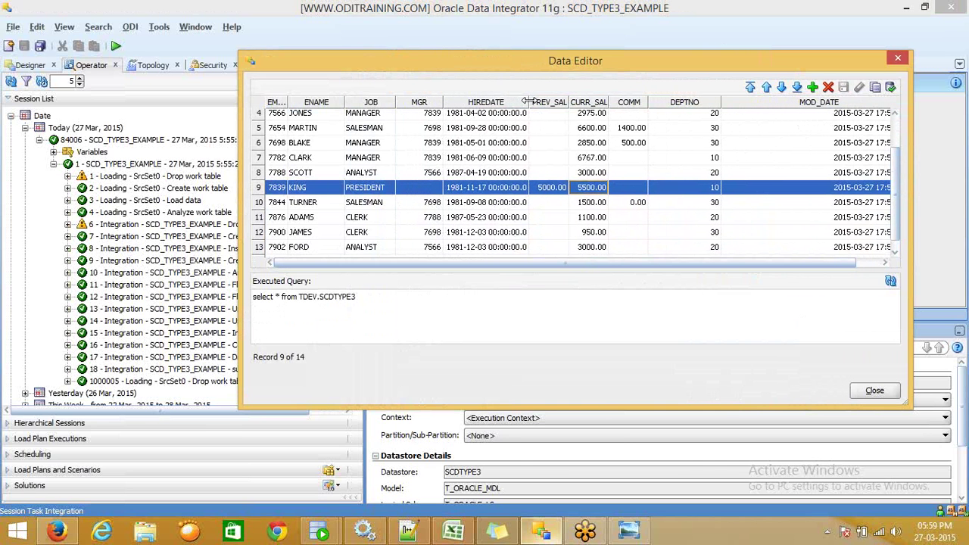
pyautogui.click(560, 234)
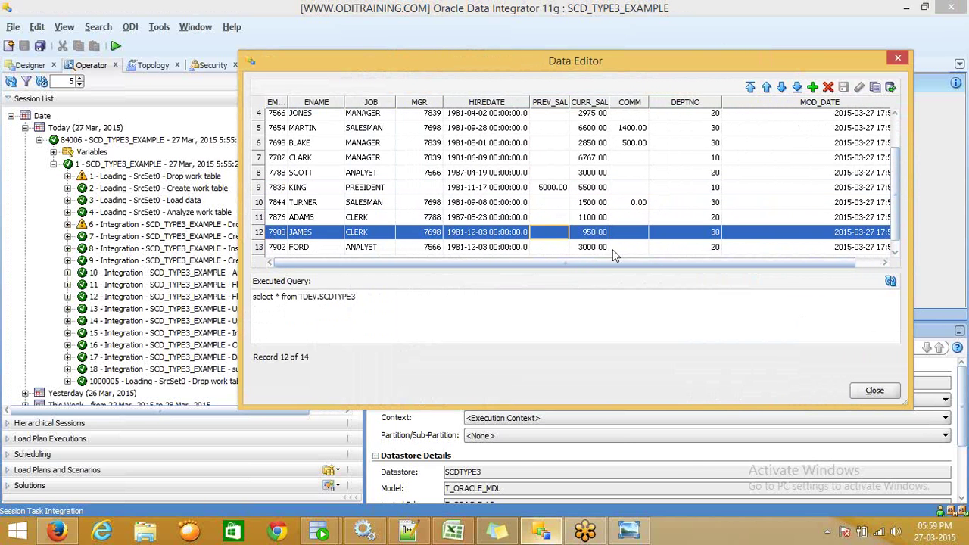
pyautogui.click(874, 391)
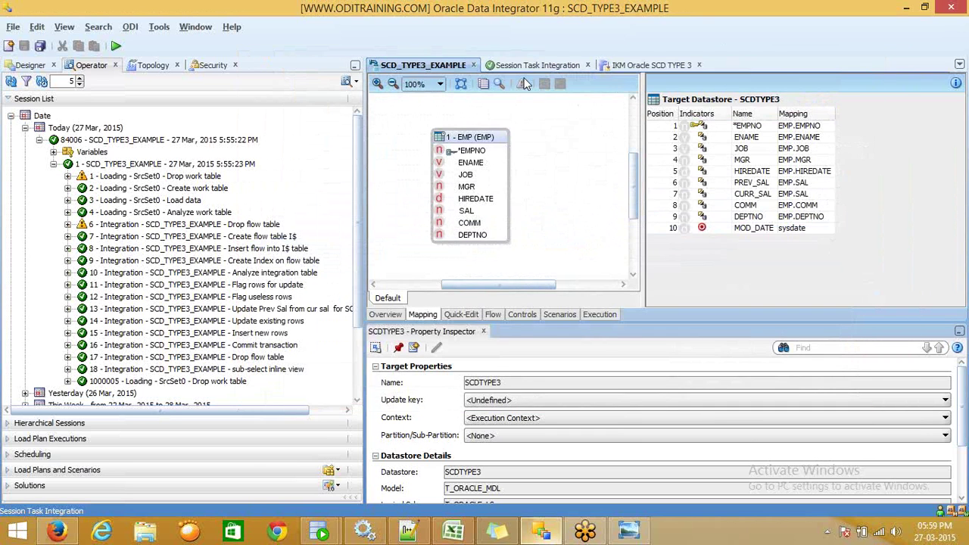
# Review the command order in IKM Oracle SCD TYPE 3's details, comparing the Update Prev Sal from cur sal command with Update existing rows
pyautogui.click(629, 64)
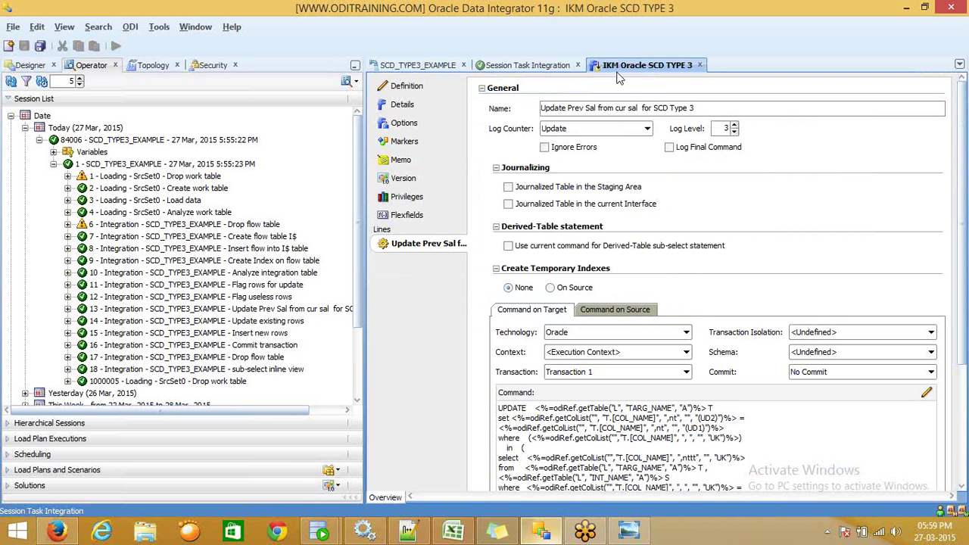
pyautogui.click(419, 109)
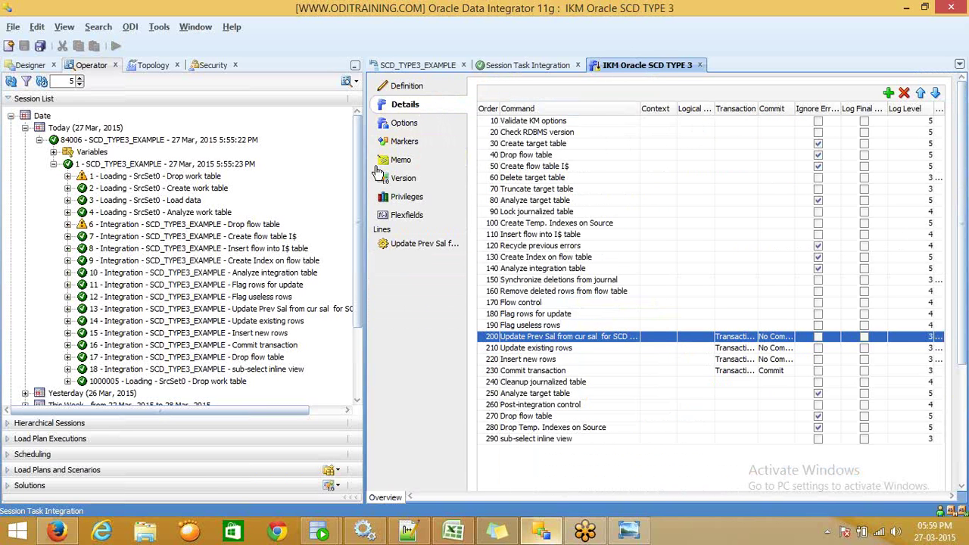
pyautogui.click(559, 349)
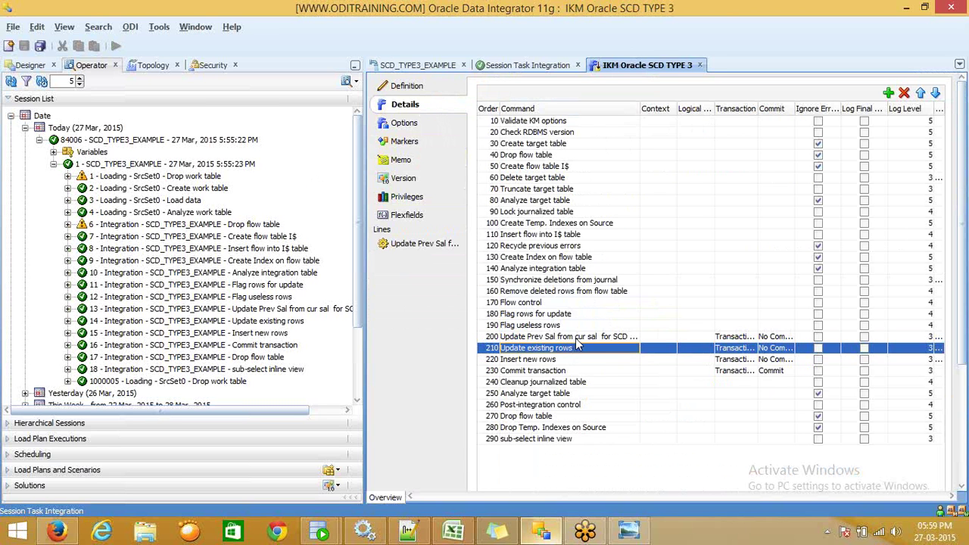
pyautogui.click(576, 340)
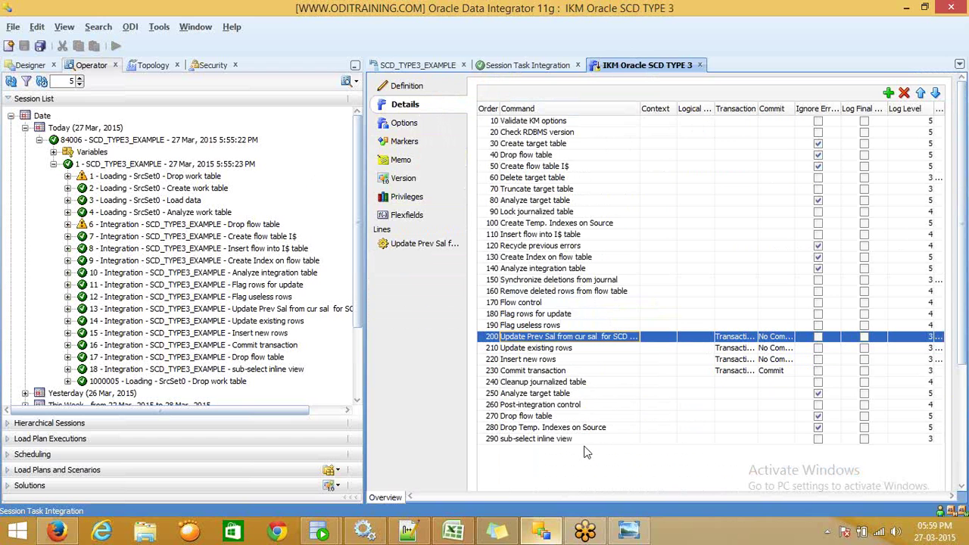
# Switch to Oracle SQL Developer and close the query result of the TDEV worksheet
pyautogui.moveTo(322, 532)
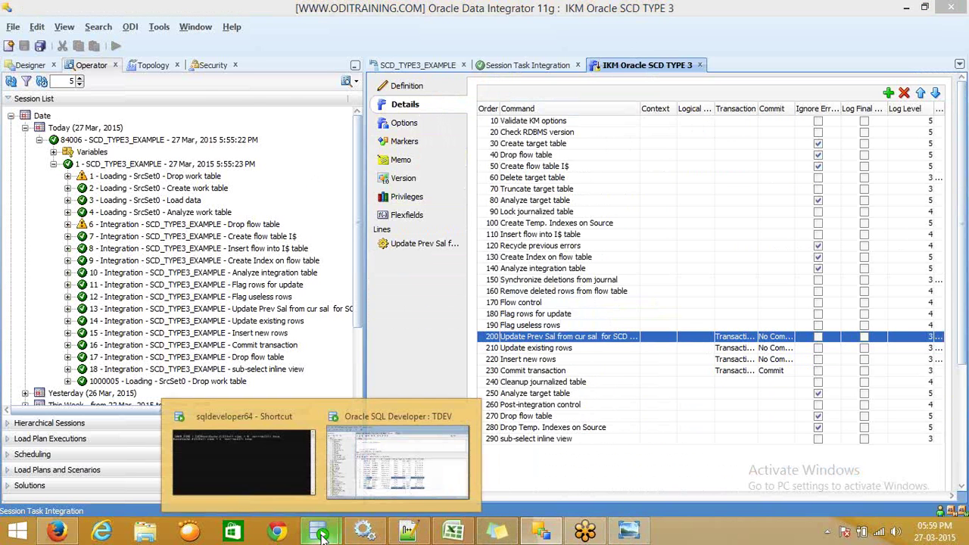
pyautogui.click(378, 446)
pyautogui.moveTo(302, 165); pyautogui.dragTo(323, 163)
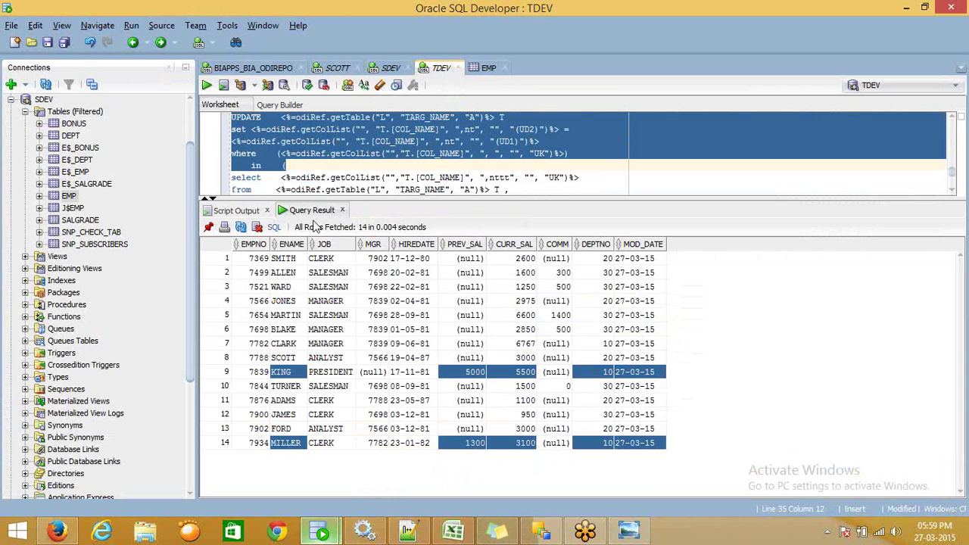
pyautogui.click(341, 210)
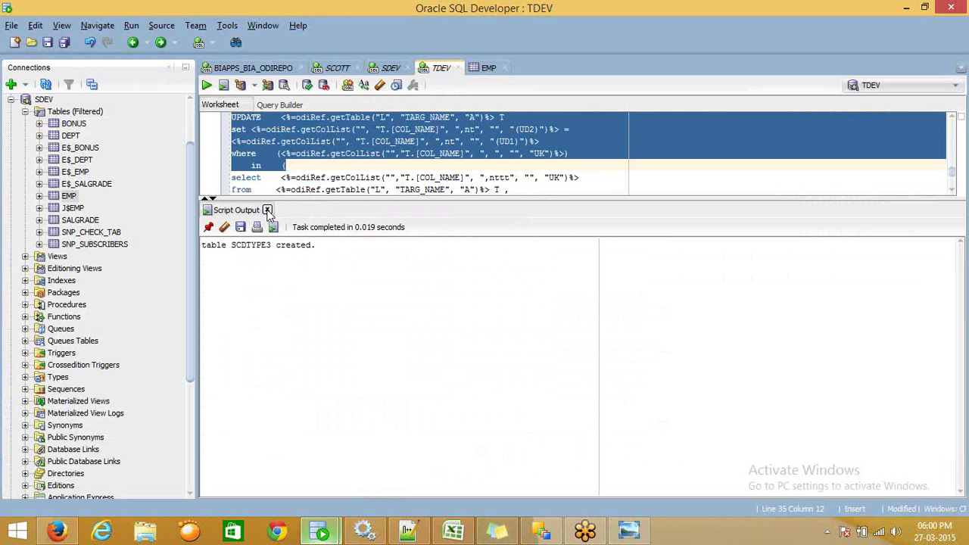